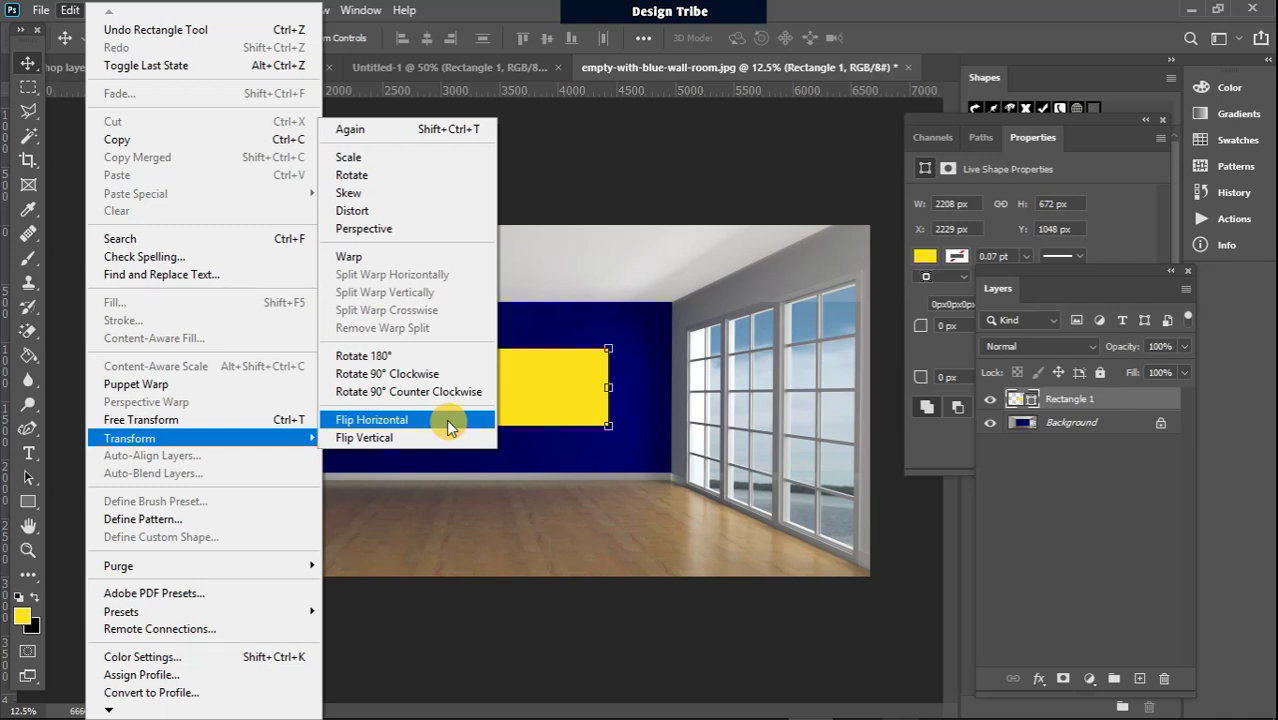
Step: Delete the existing yellow rectangle layer and draw a new yellow rectangle about 2582 by 1072 px on the blue wall
{"action": "left_click", "coordinate": [26, 62]}
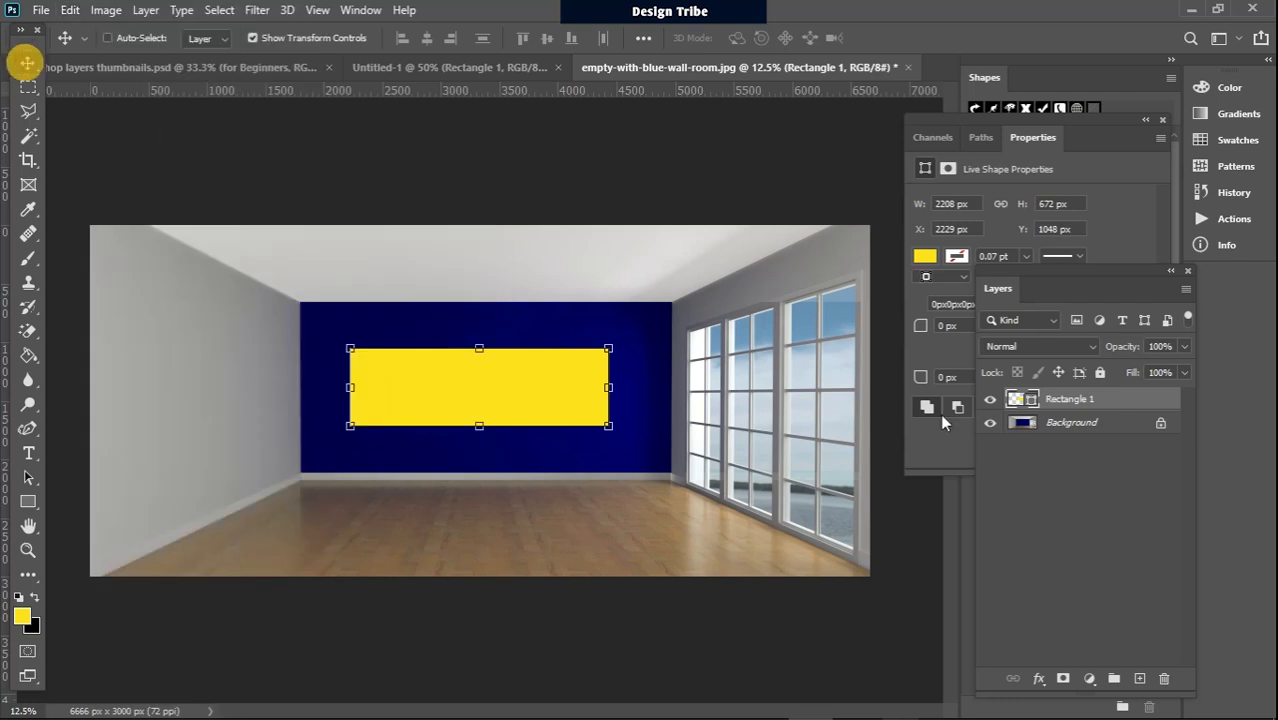
{"action": "left_click", "coordinate": [1090, 398]}
{"action": "key", "text": "Delete"}
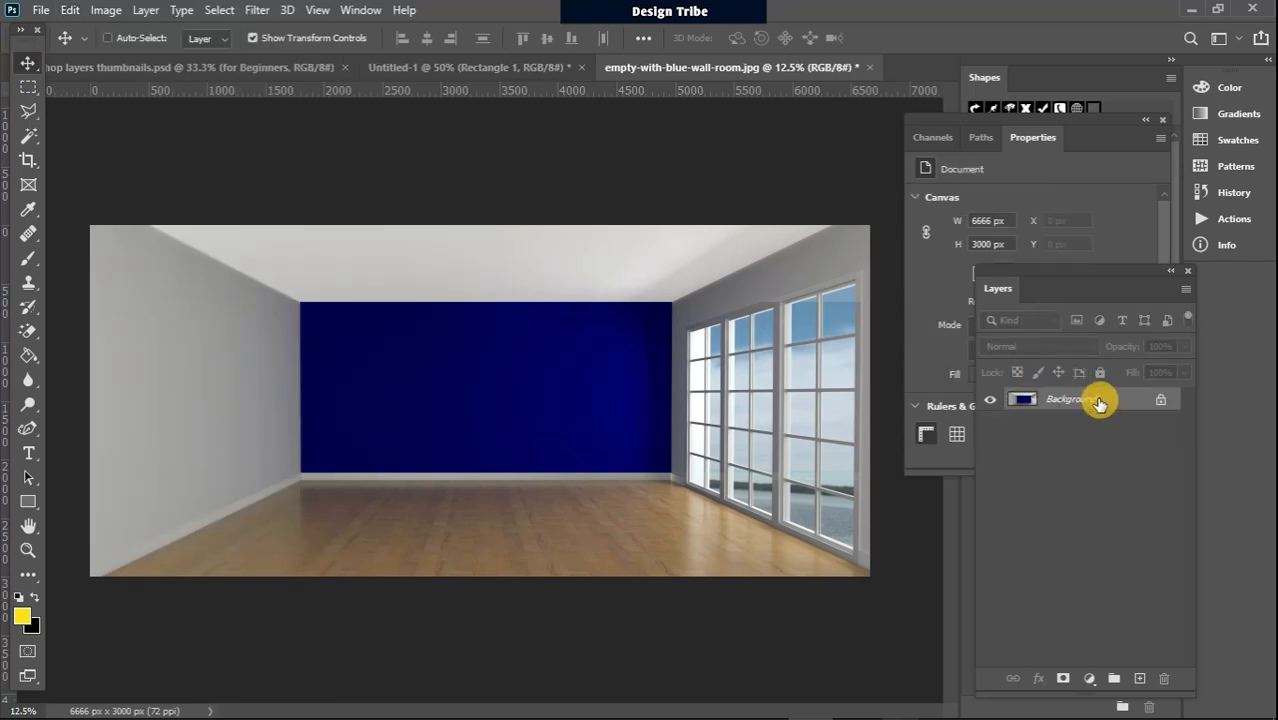
{"action": "left_click", "coordinate": [28, 502]}
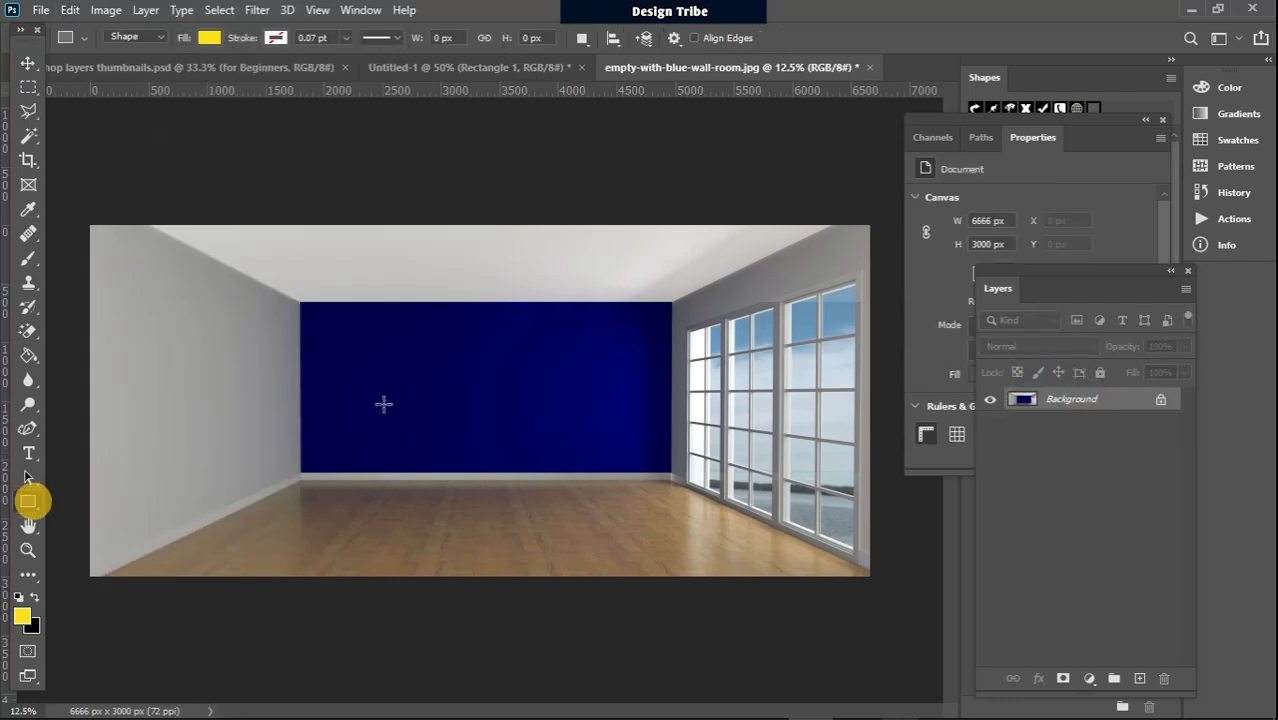
{"action": "left_click_drag", "start_coordinate": [337, 323], "coordinate": [640, 450]}
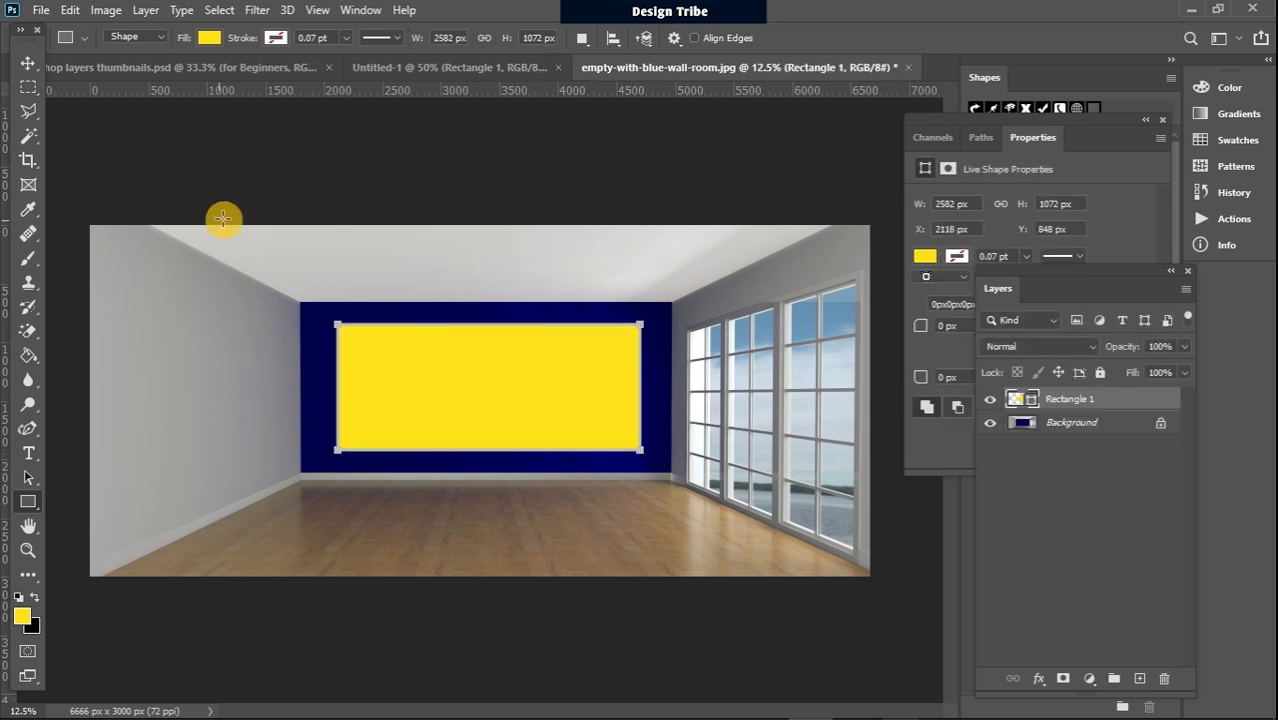
Step: Scale the yellow rectangle to about 2660 by 1080 px and shift it slightly toward the middle of the blue wall
{"action": "key", "text": "v"}
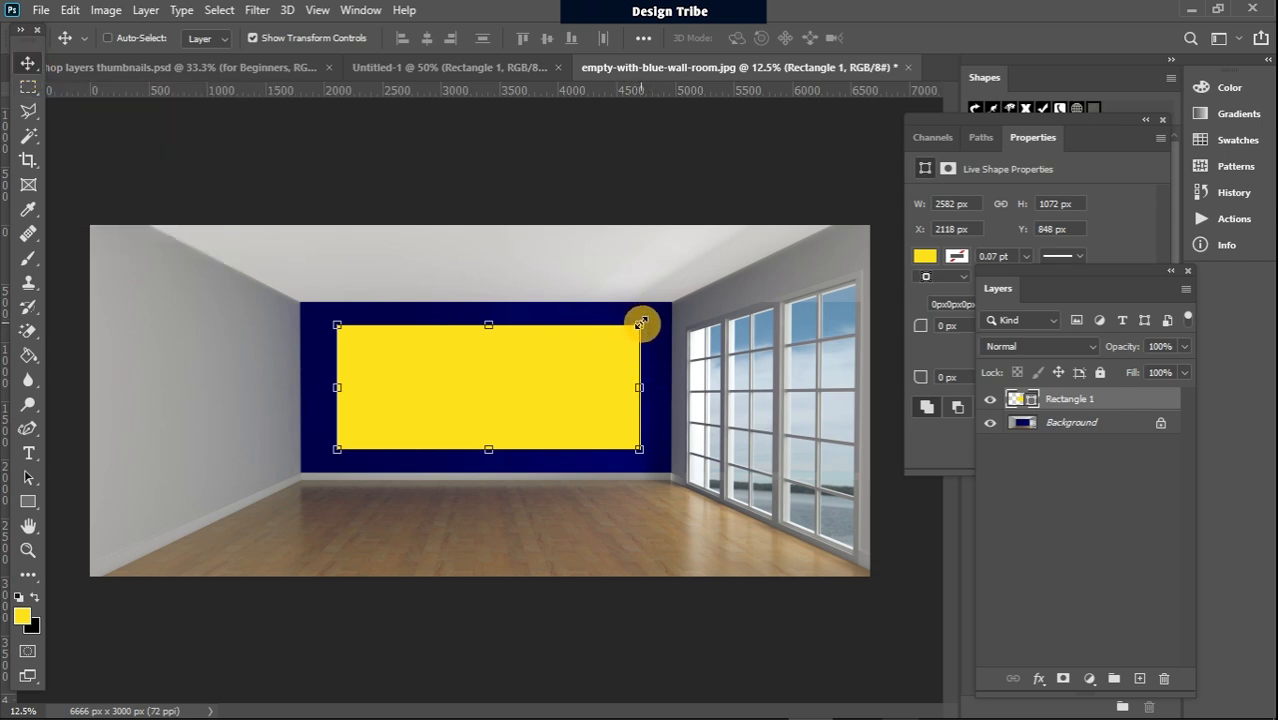
{"action": "mouse_move", "coordinate": [640, 326]}
{"action": "left_mouse_down"}
{"action": "mouse_move", "coordinate": [426, 400]}
{"action": "mouse_move", "coordinate": [331, 355]}
{"action": "mouse_move", "coordinate": [417, 271]}
{"action": "mouse_move", "coordinate": [431, 445]}
{"action": "mouse_move", "coordinate": [538, 368]}
{"action": "mouse_move", "coordinate": [610, 238]}
{"action": "mouse_move", "coordinate": [539, 373]}
{"action": "mouse_move", "coordinate": [605, 268]}
{"action": "mouse_move", "coordinate": [578, 357]}
{"action": "mouse_move", "coordinate": [512, 258]}
{"action": "mouse_move", "coordinate": [434, 251]}
{"action": "mouse_move", "coordinate": [622, 337]}
{"action": "mouse_move", "coordinate": [631, 329]}
{"action": "left_mouse_up"}
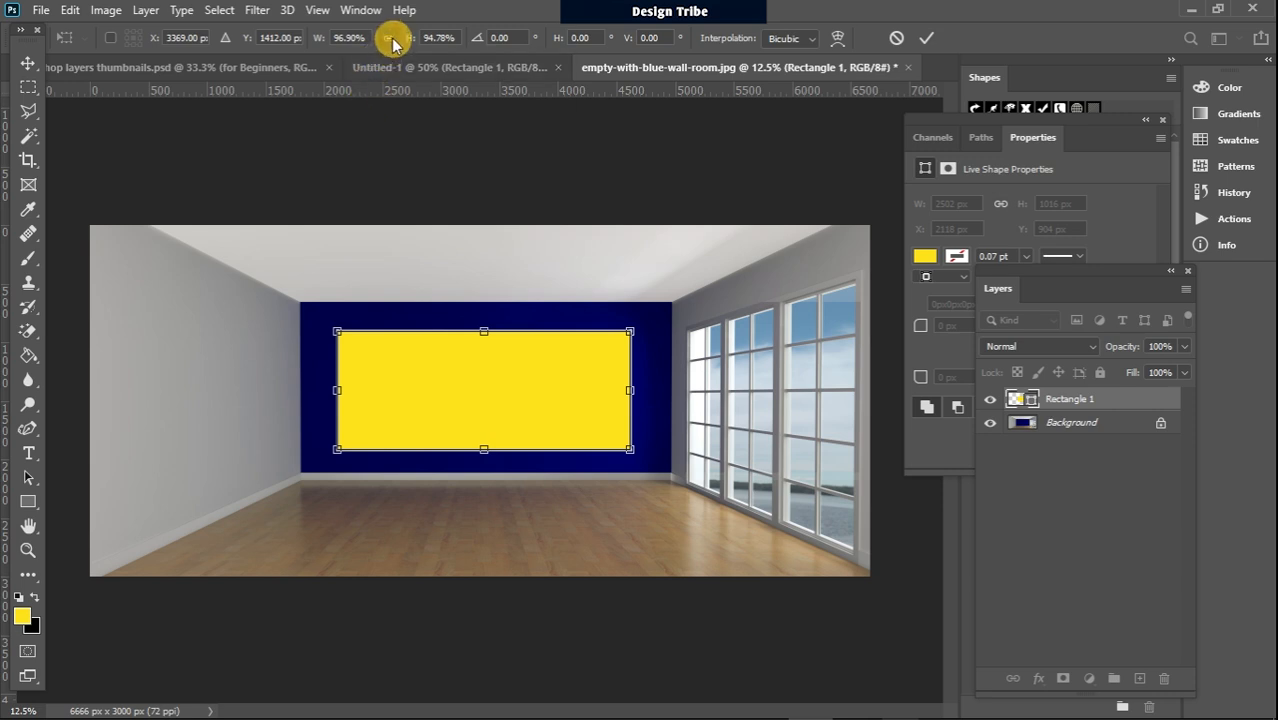
{"action": "left_click_drag", "start_coordinate": [631, 331], "coordinate": [590, 376]}
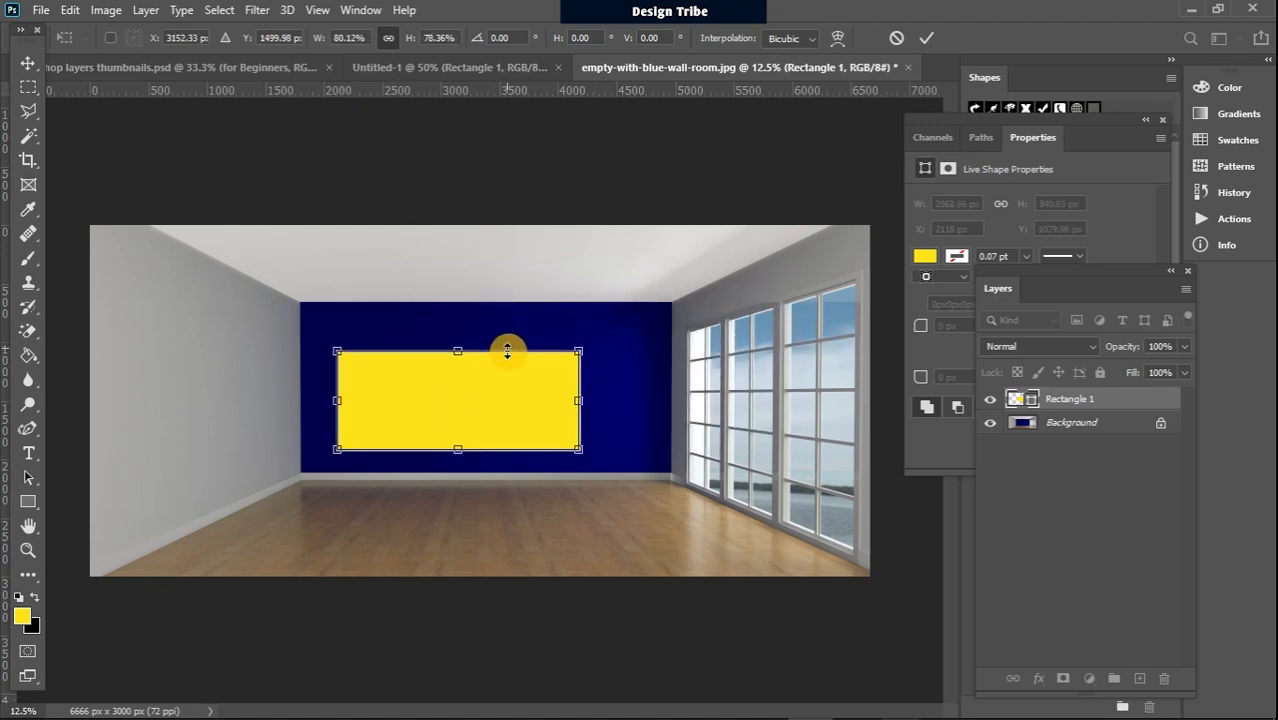
{"action": "left_click", "coordinate": [388, 40]}
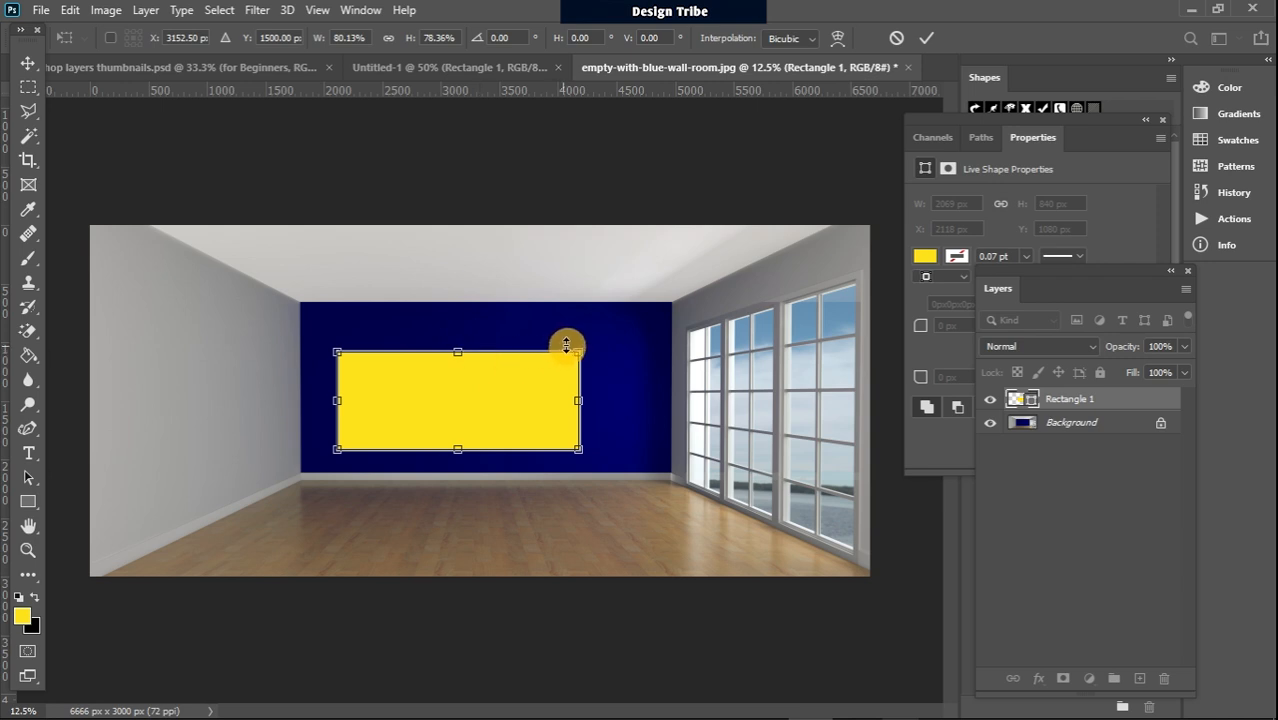
{"action": "left_click_drag", "start_coordinate": [458, 351], "coordinate": [466, 324]}
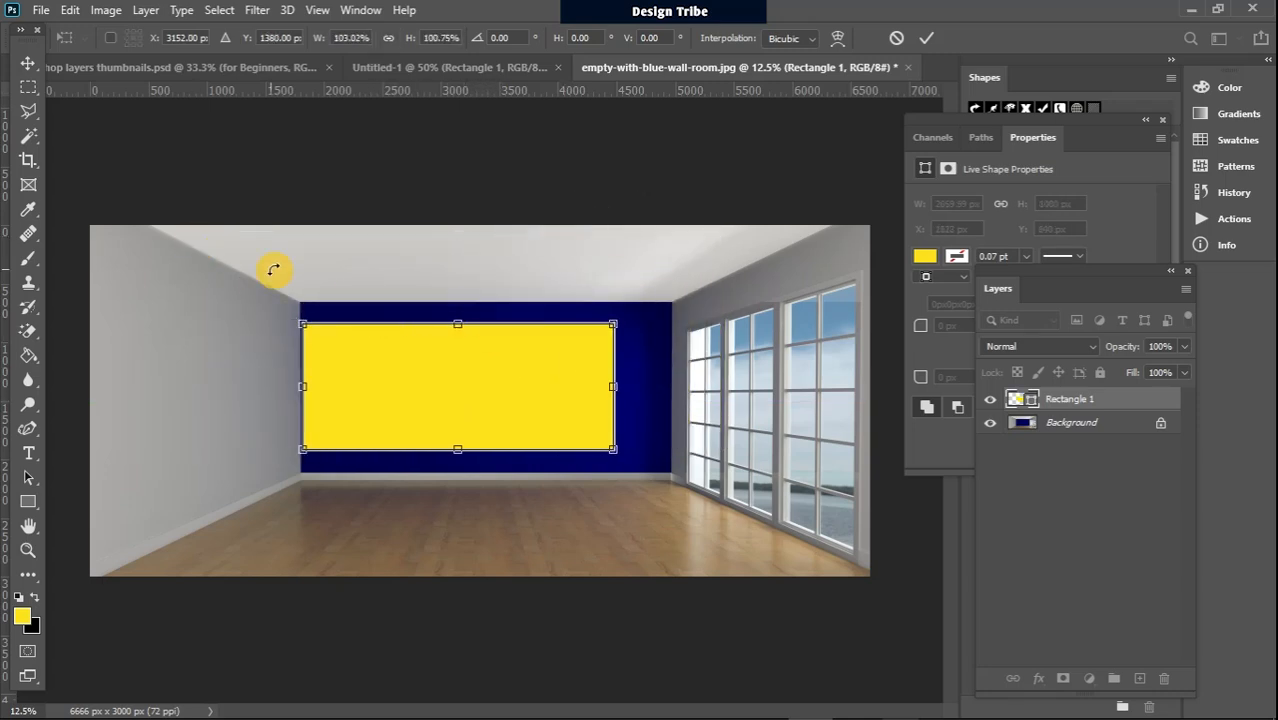
{"action": "left_click", "coordinate": [27, 62]}
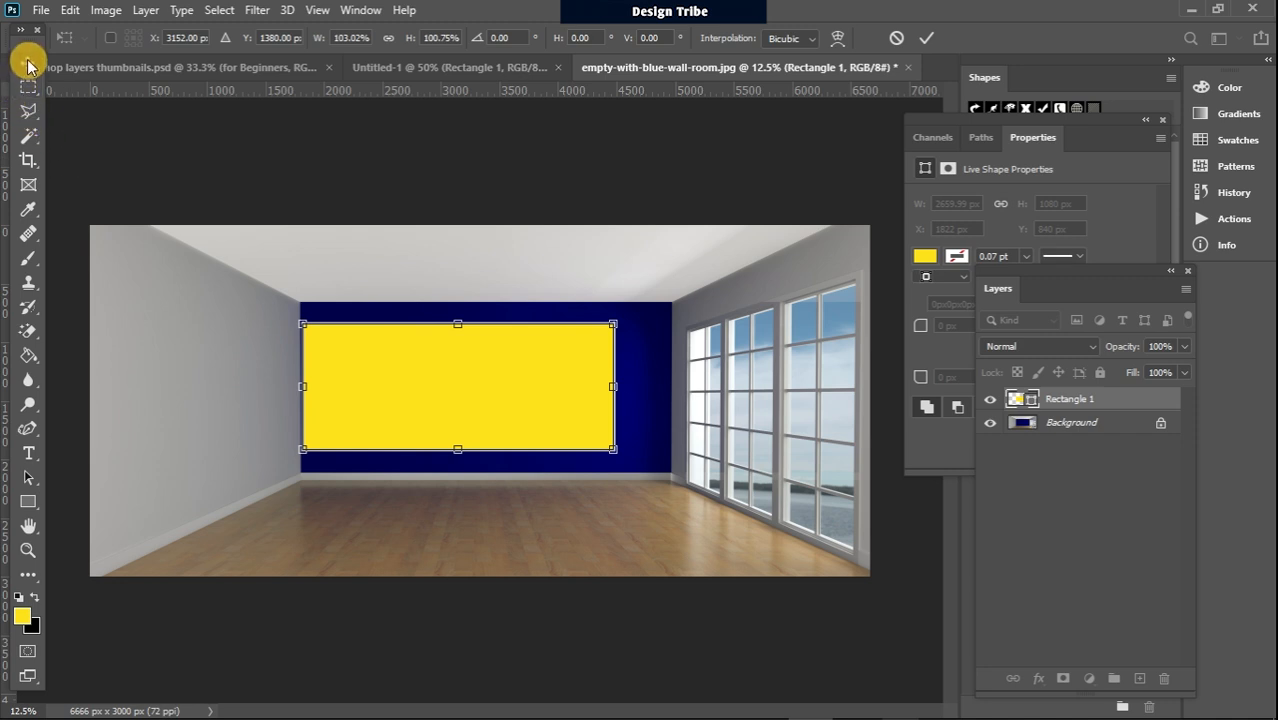
{"action": "left_click_drag", "start_coordinate": [443, 380], "coordinate": [451, 376]}
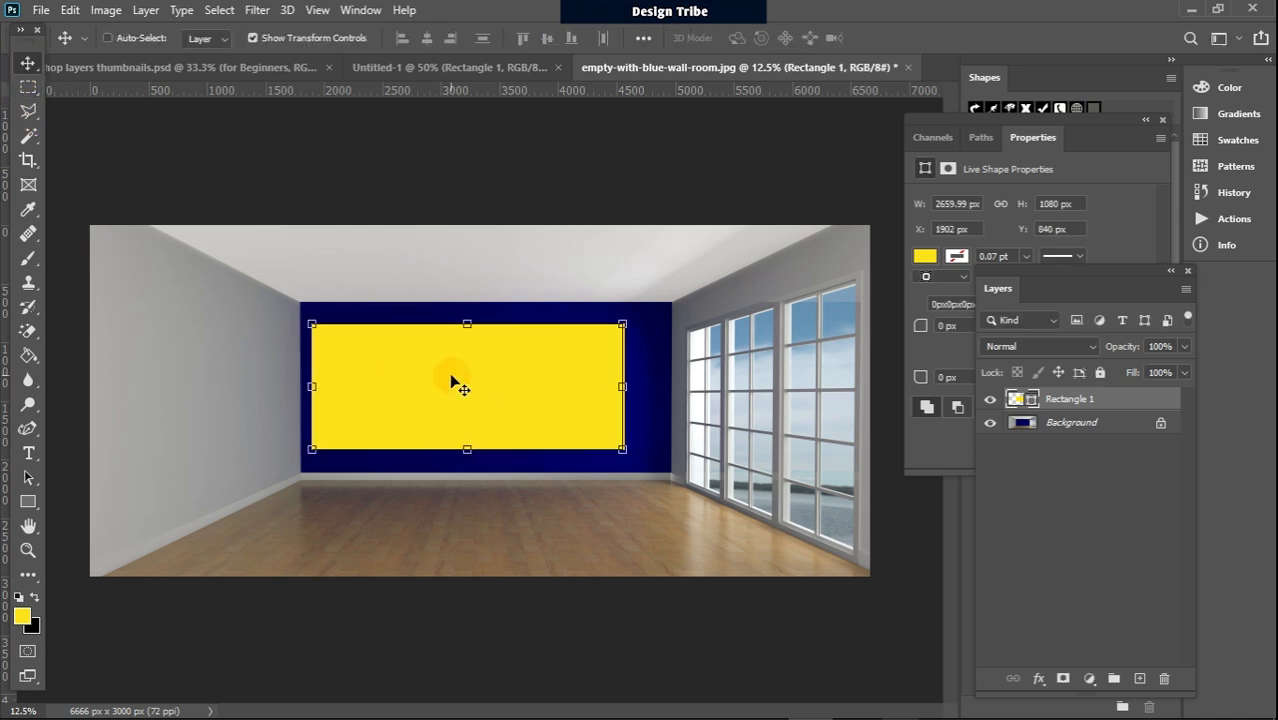
Step: Delete the yellow rectangle and add a text layer reading HELLO on the blue wall
{"action": "key", "text": "Delete"}
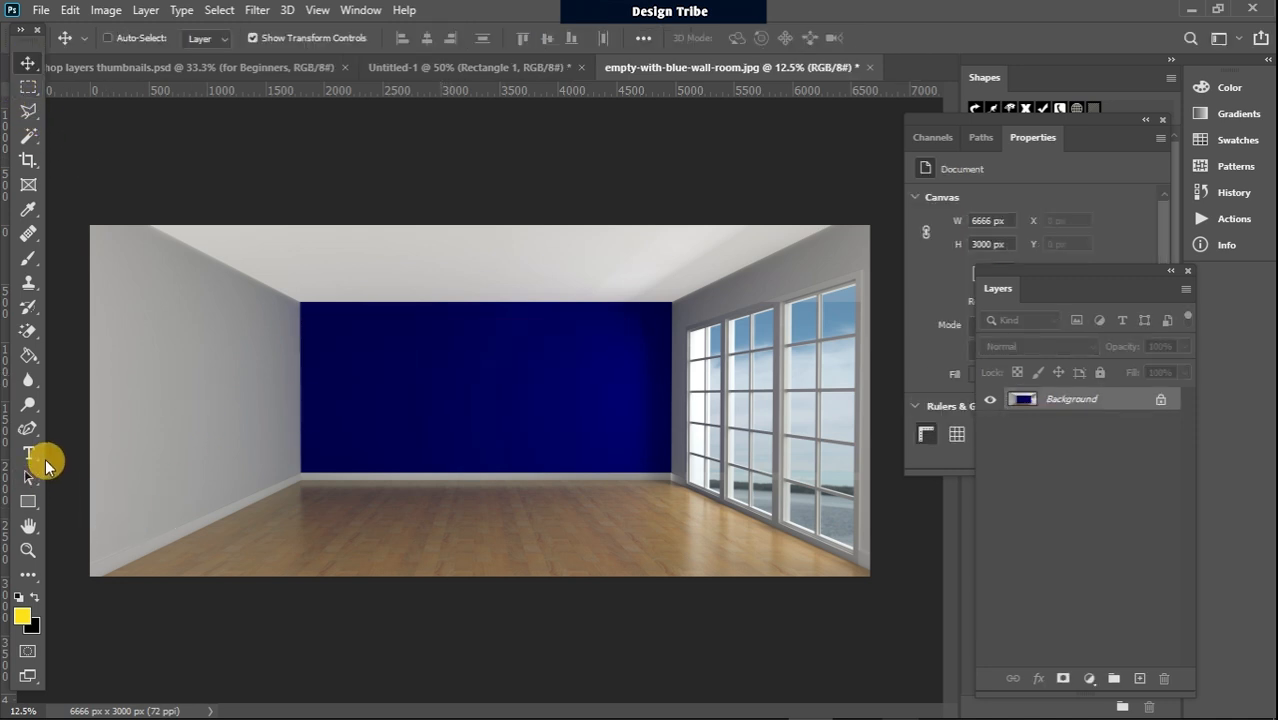
{"action": "left_click", "coordinate": [28, 455]}
{"action": "left_click", "coordinate": [411, 394]}
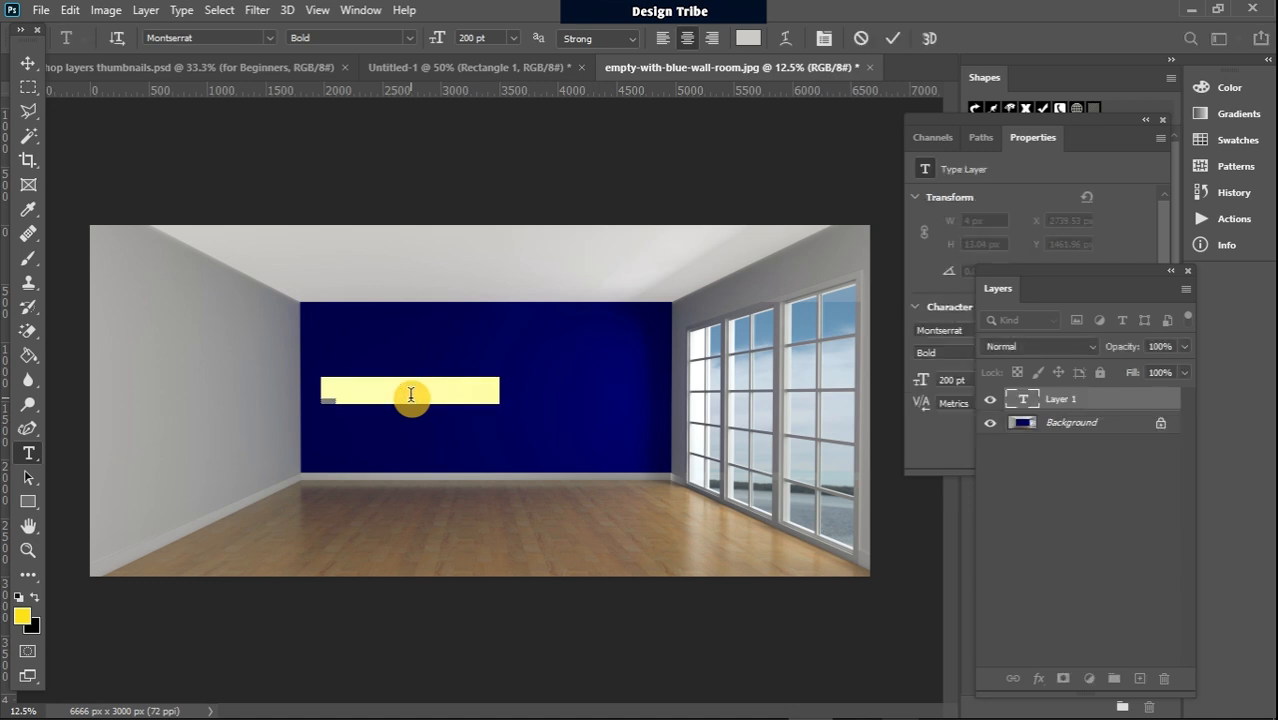
{"action": "key", "text": "BackSpace"}
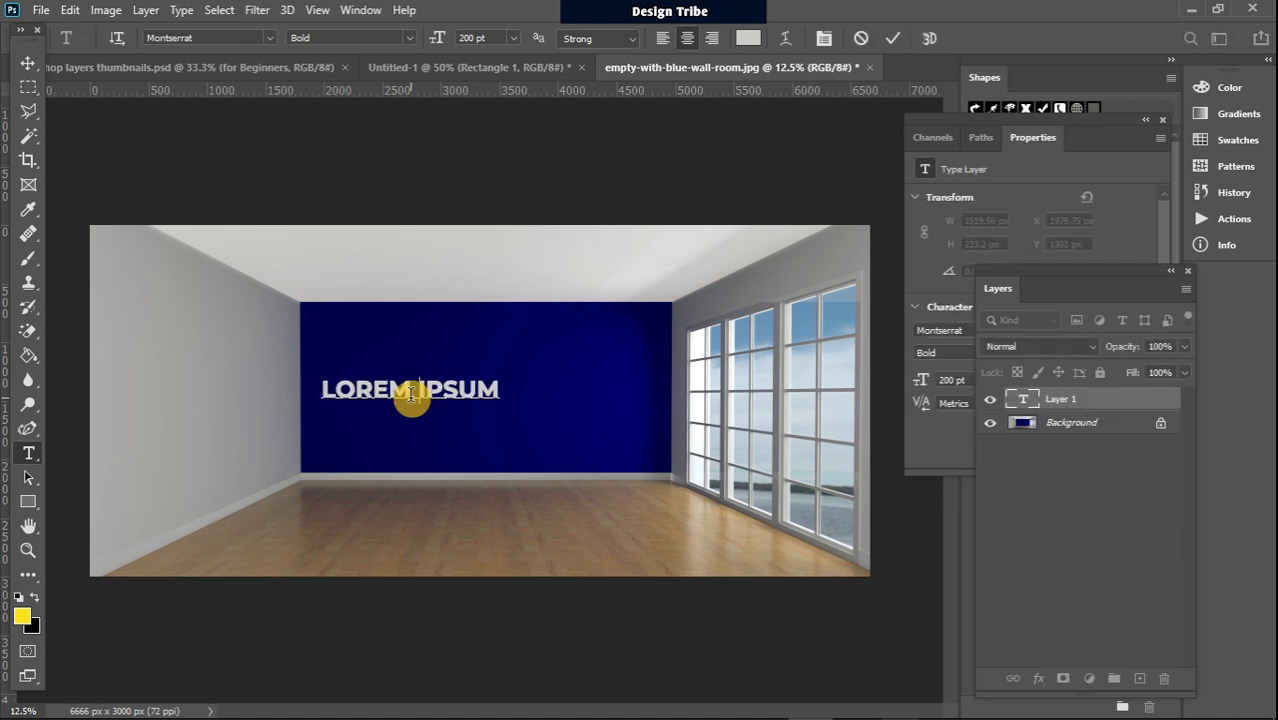
{"action": "type", "text": "HELLO"}
{"action": "left_click", "coordinate": [28, 63]}
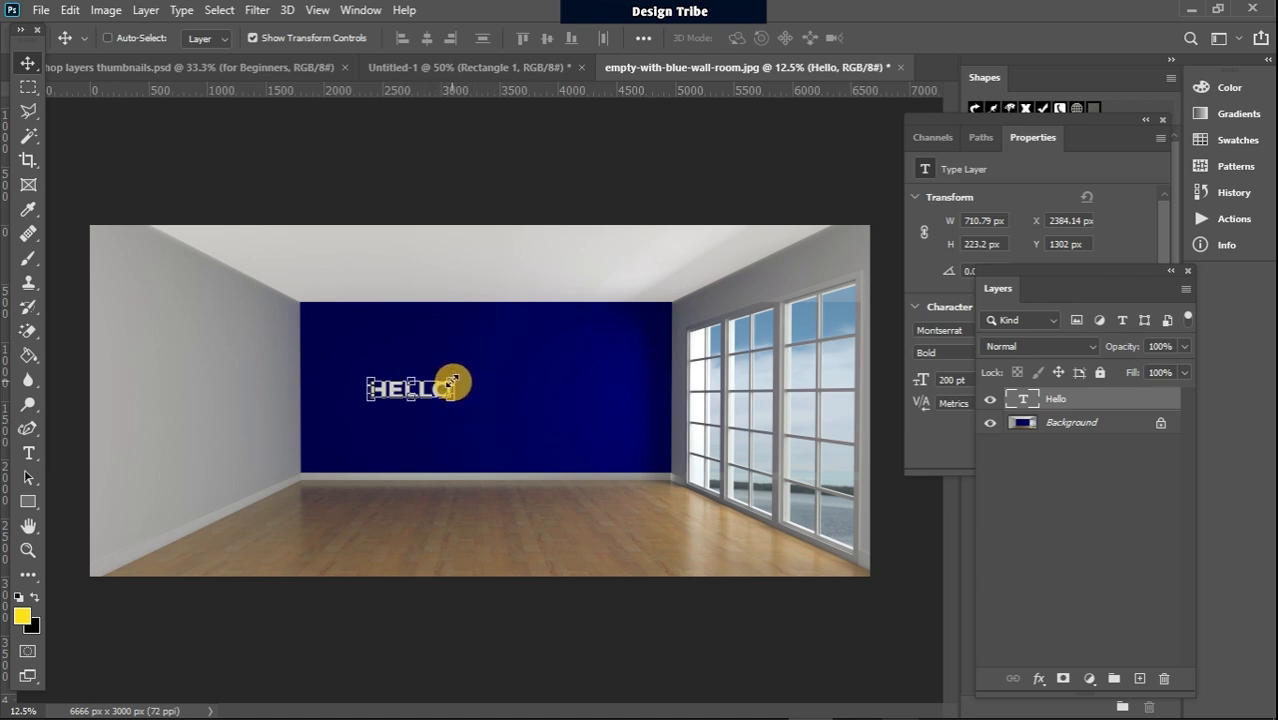
Step: Try scaling the HELLO text with width and height unlinked, and undo both size changes
{"action": "left_click_drag", "start_coordinate": [451, 382], "coordinate": [566, 334]}
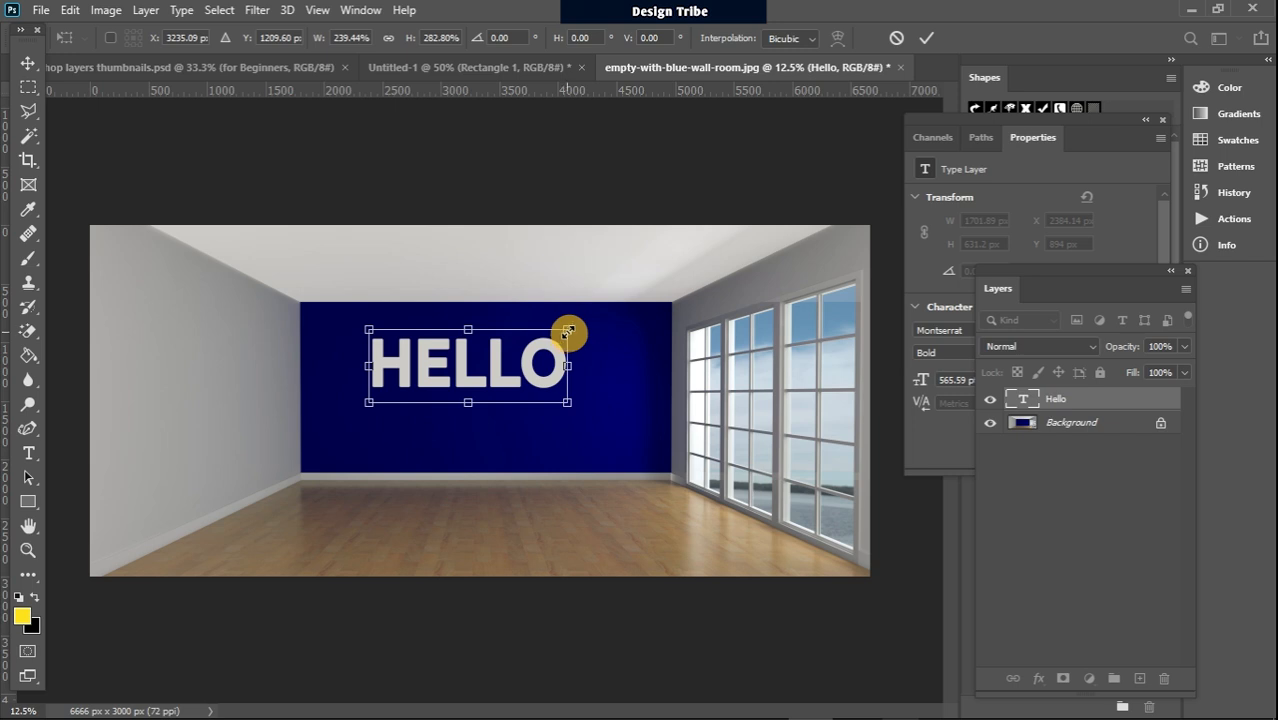
{"action": "left_click_drag", "start_coordinate": [567, 331], "coordinate": [478, 364]}
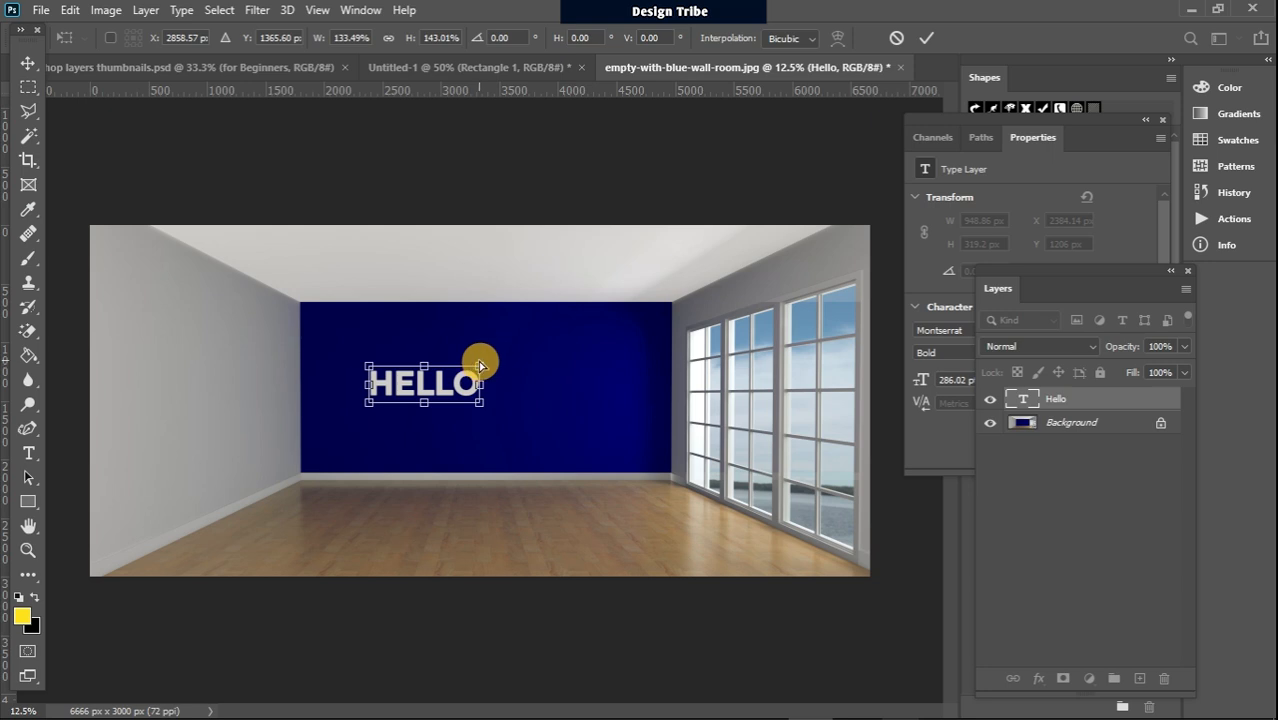
{"action": "key", "text": "ctrl+z"}
{"action": "key", "text": "ctrl+z"}
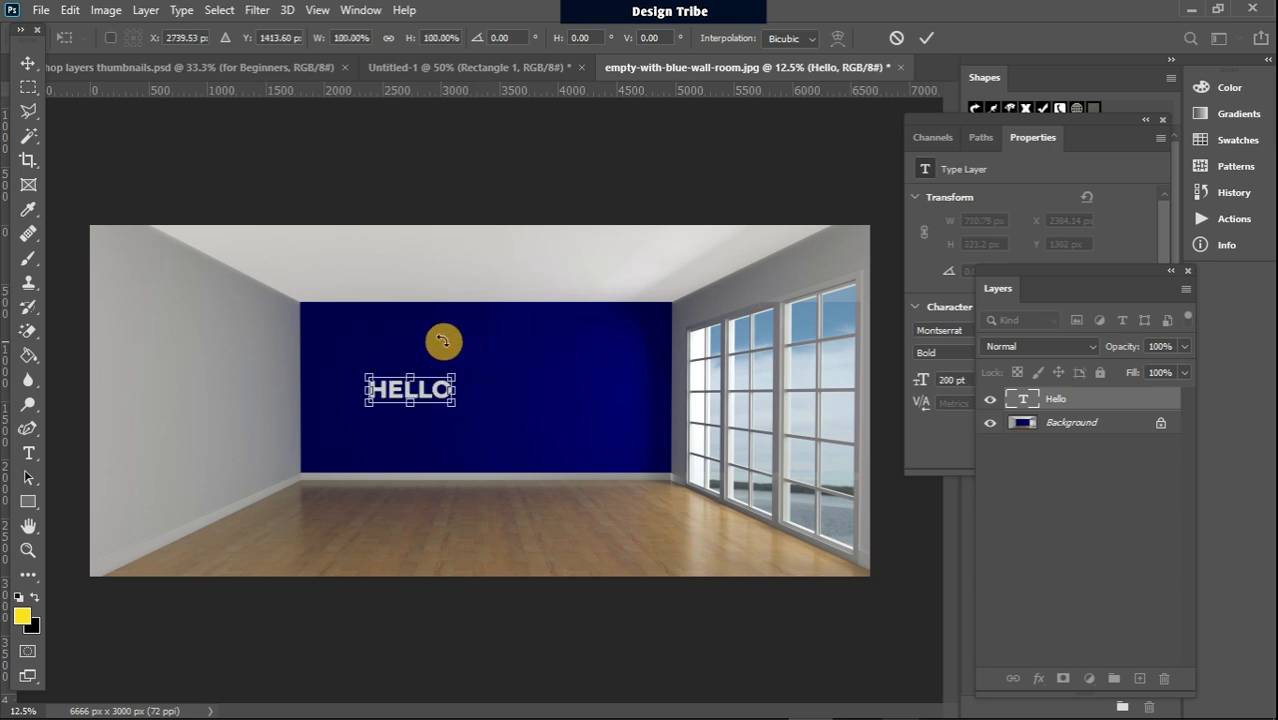
Step: Link width and height, scale the HELLO text to about 249%, and move it to the middle of the blue wall
{"action": "left_click", "coordinate": [388, 38]}
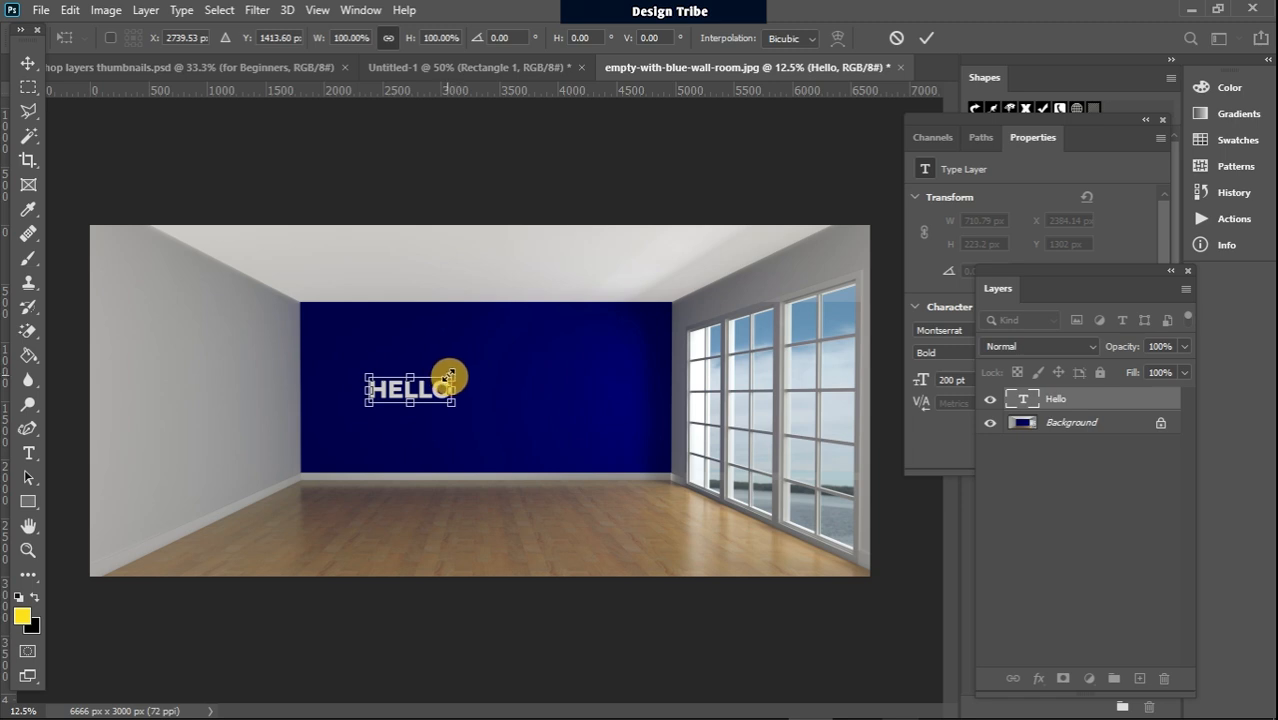
{"action": "left_click_drag", "start_coordinate": [449, 377], "coordinate": [553, 265]}
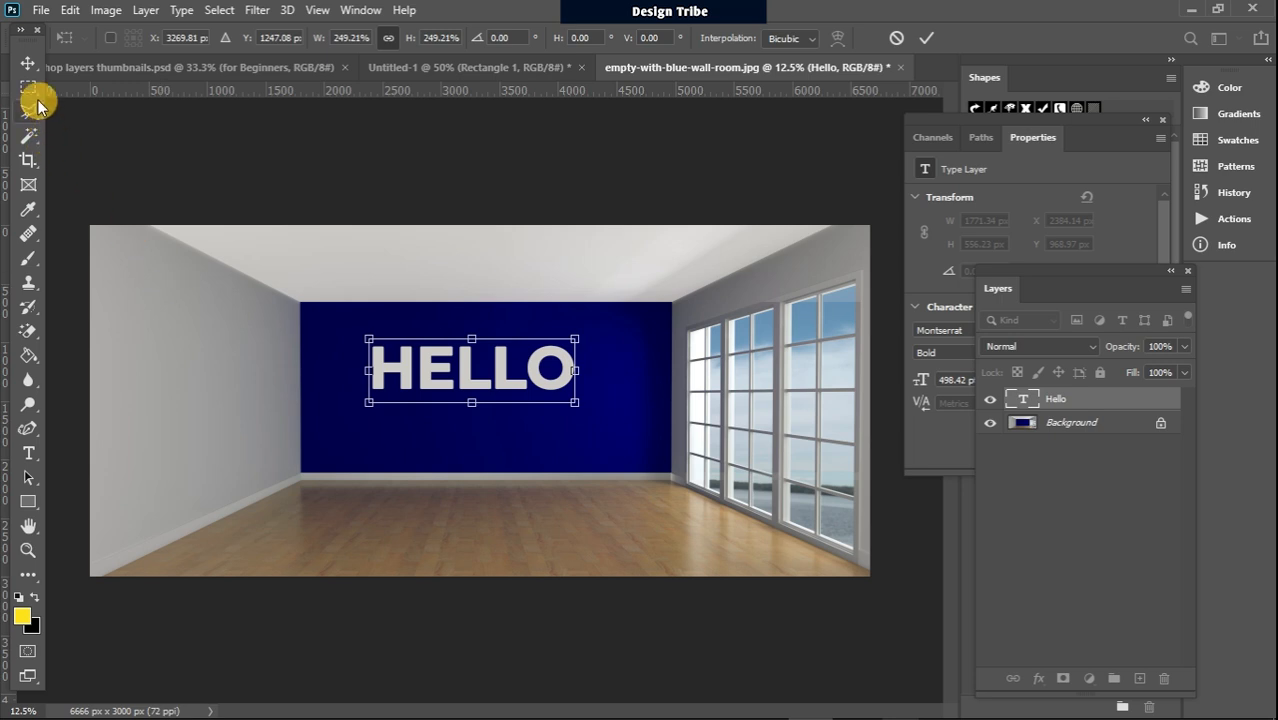
{"action": "left_click", "coordinate": [28, 64]}
{"action": "left_click_drag", "start_coordinate": [439, 374], "coordinate": [436, 394]}
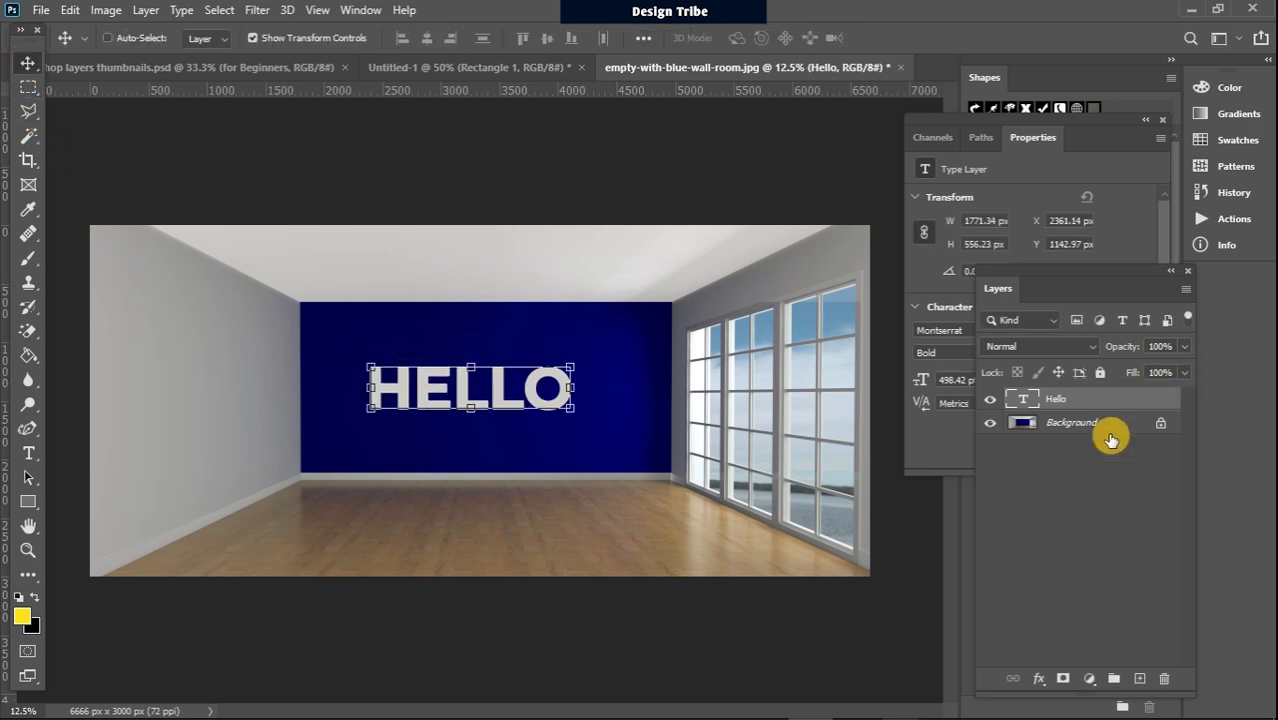
{"action": "left_click", "coordinate": [1097, 472]}
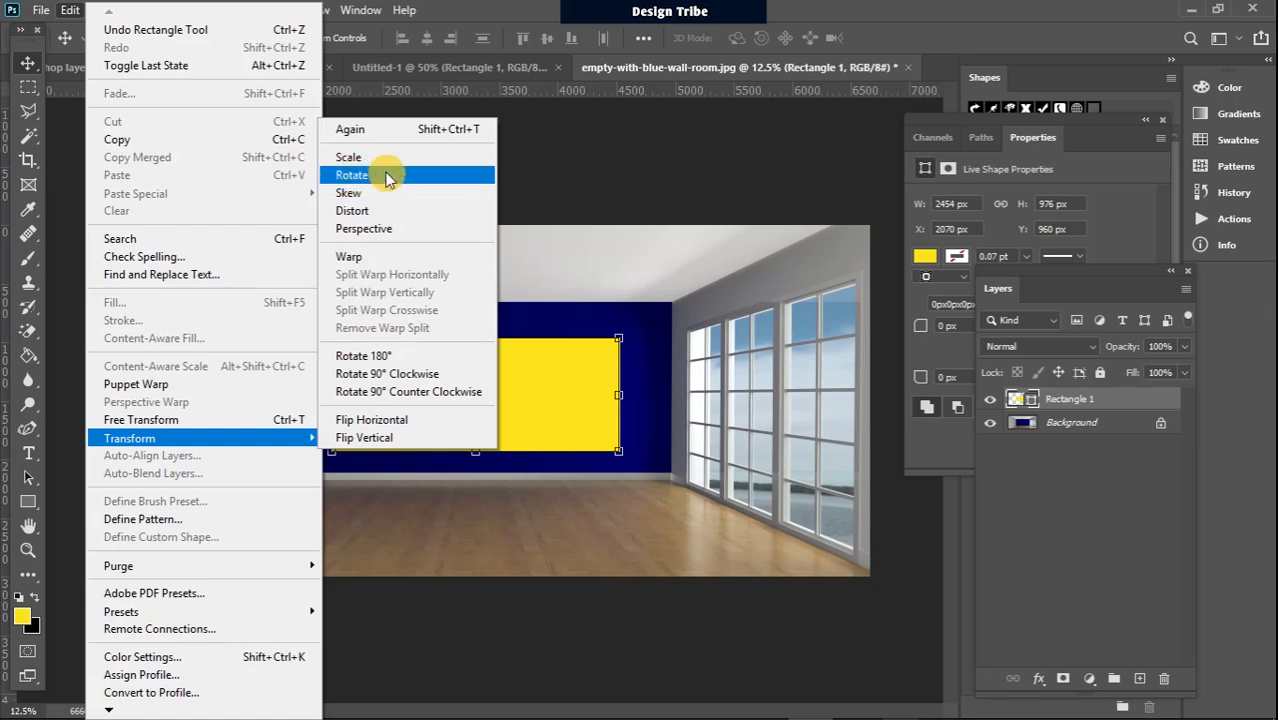
{"action": "left_click", "coordinate": [390, 177]}
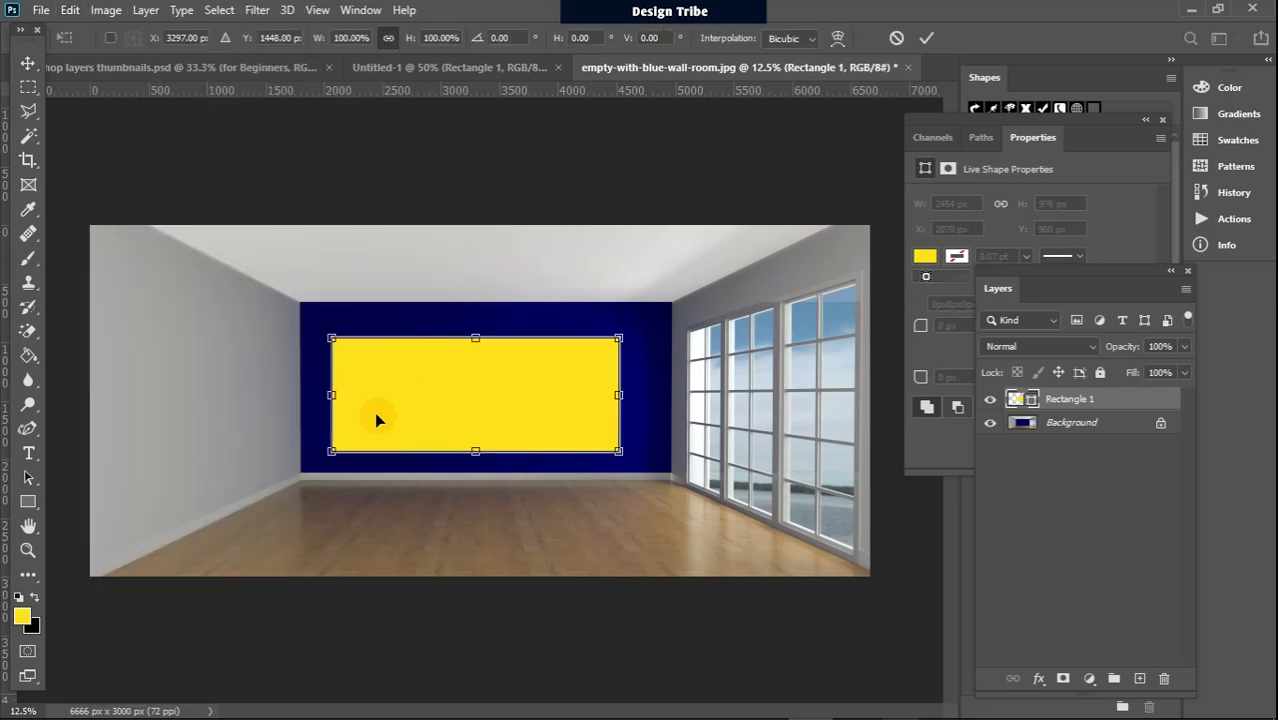
{"action": "left_click", "coordinate": [28, 63]}
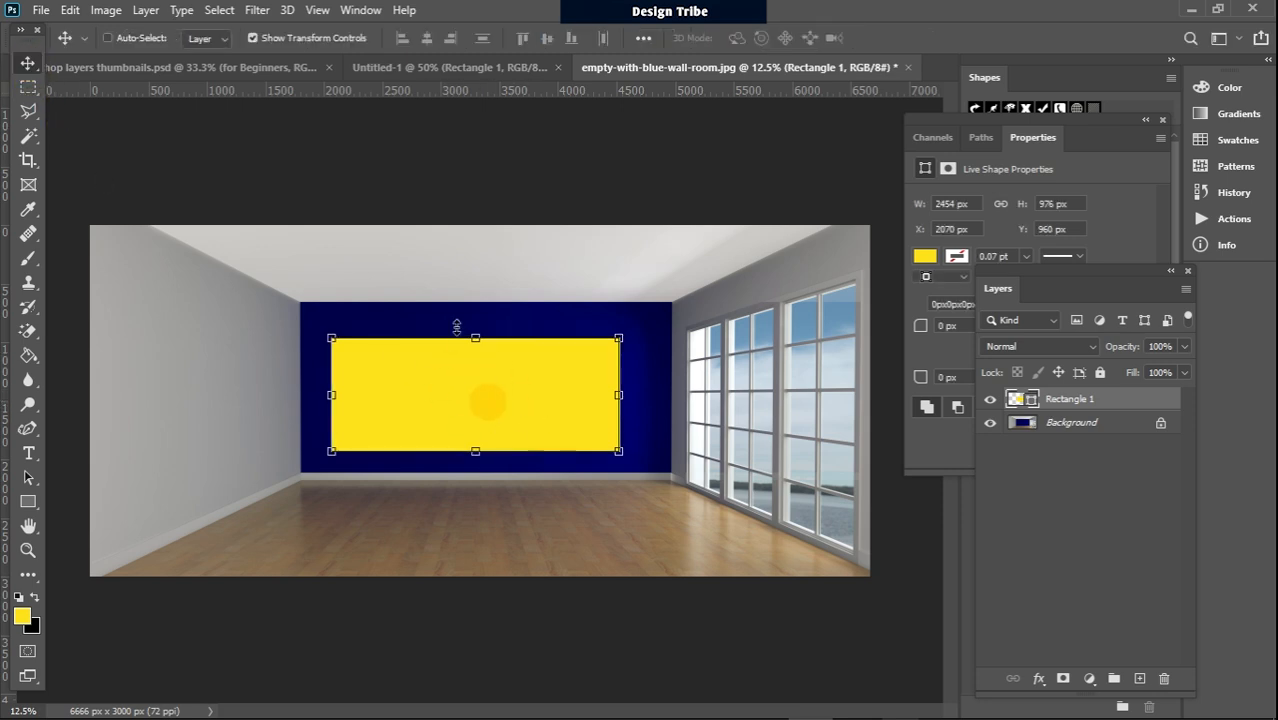
{"action": "left_click", "coordinate": [476, 404]}
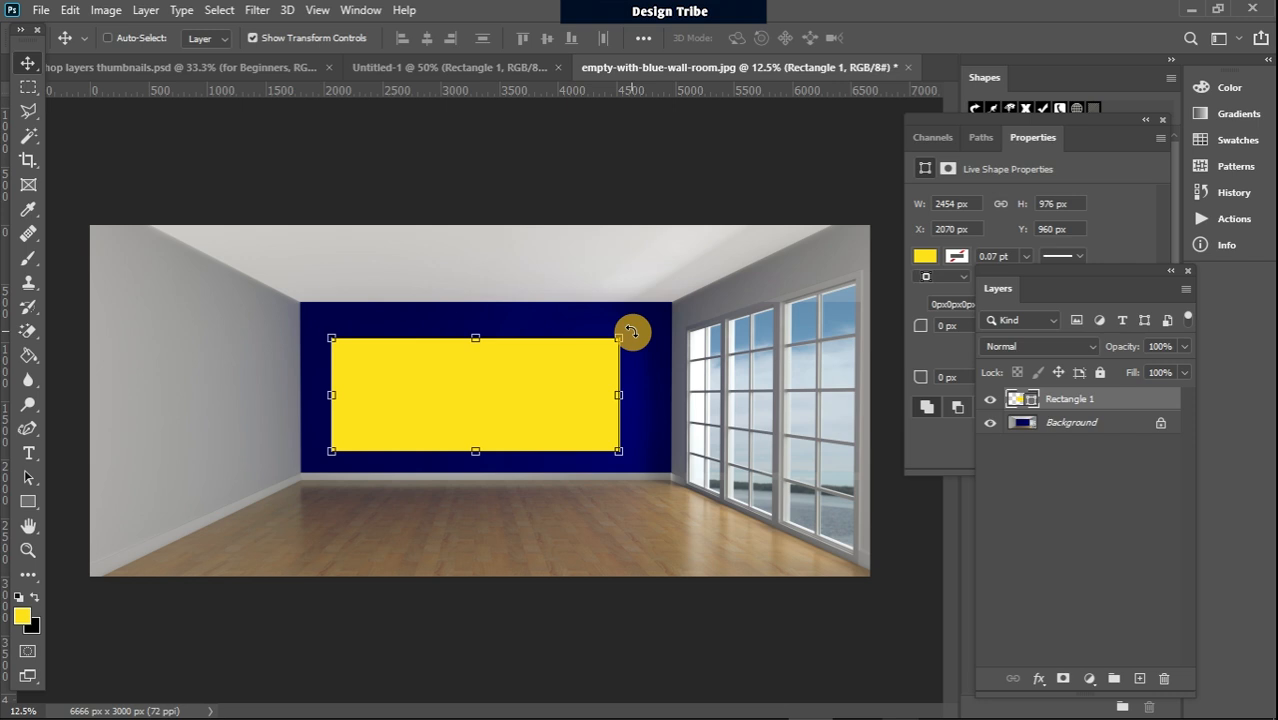
Step: Rotate the yellow rectangle slightly clockwise and set its rotation to 45 degrees
{"action": "mouse_move", "coordinate": [631, 331]}
{"action": "left_mouse_down"}
{"action": "mouse_move", "coordinate": [639, 437]}
{"action": "mouse_move", "coordinate": [616, 536]}
{"action": "mouse_move", "coordinate": [545, 586]}
{"action": "mouse_move", "coordinate": [630, 508]}
{"action": "mouse_move", "coordinate": [596, 262]}
{"action": "mouse_move", "coordinate": [348, 291]}
{"action": "mouse_move", "coordinate": [349, 507]}
{"action": "mouse_move", "coordinate": [391, 583]}
{"action": "mouse_move", "coordinate": [385, 205]}
{"action": "mouse_move", "coordinate": [656, 368]}
{"action": "mouse_move", "coordinate": [646, 326]}
{"action": "left_mouse_up"}
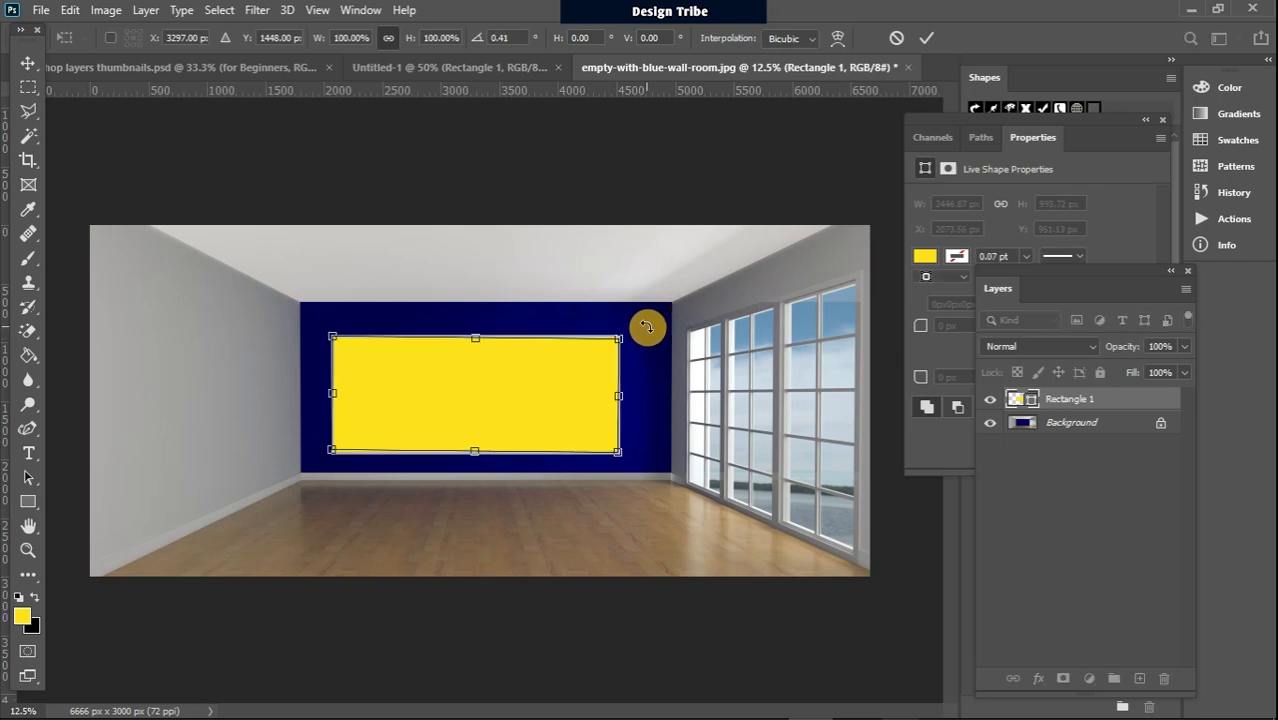
{"action": "double_click", "coordinate": [500, 37]}
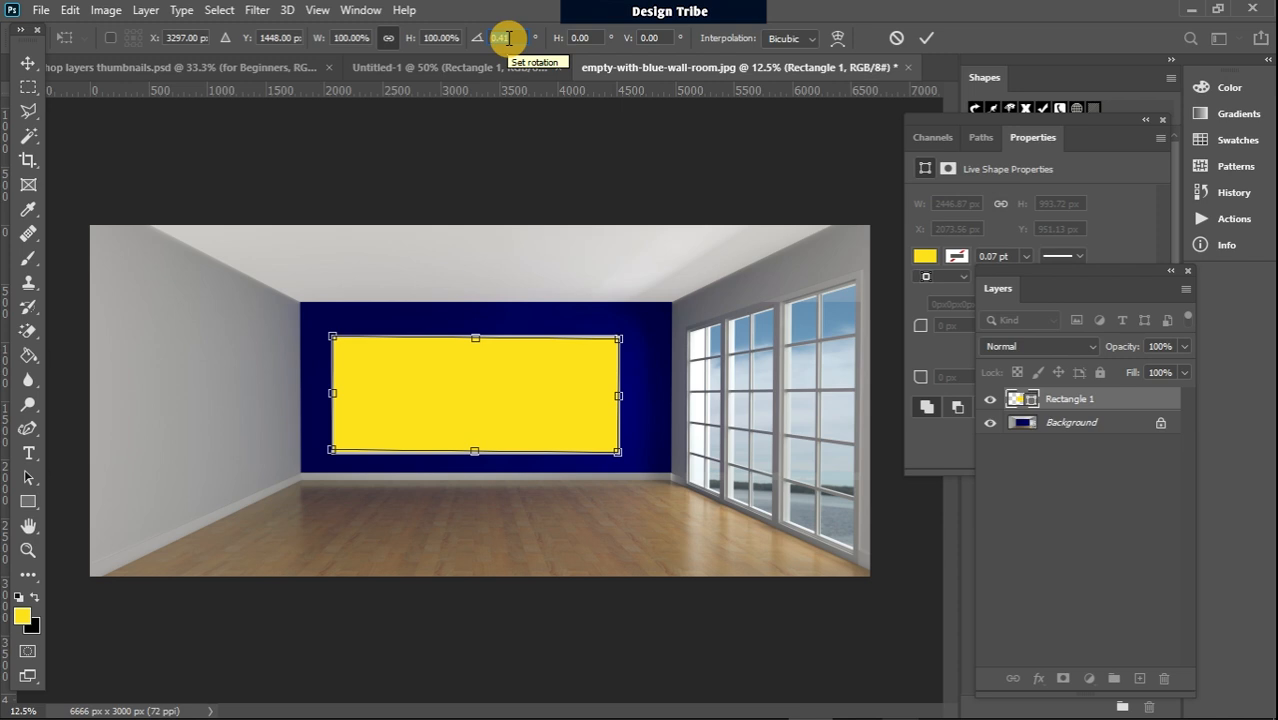
{"action": "type", "text": "45"}
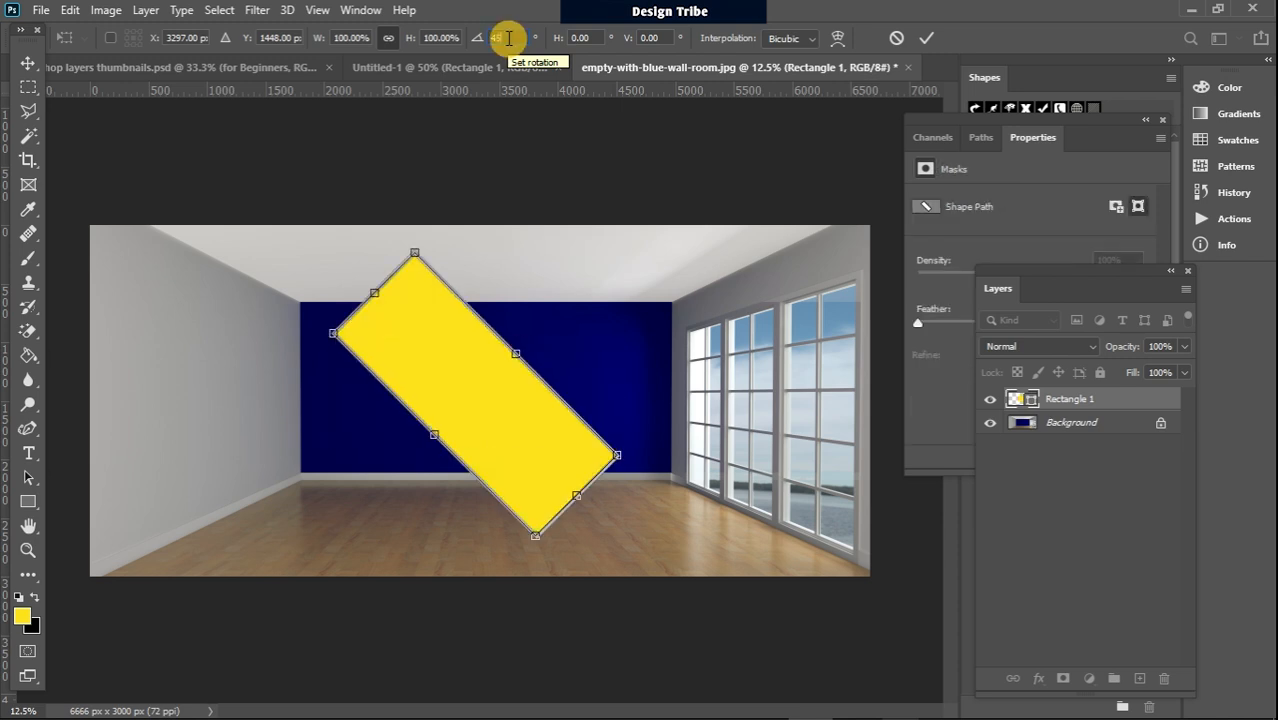
{"action": "key", "text": "Return"}
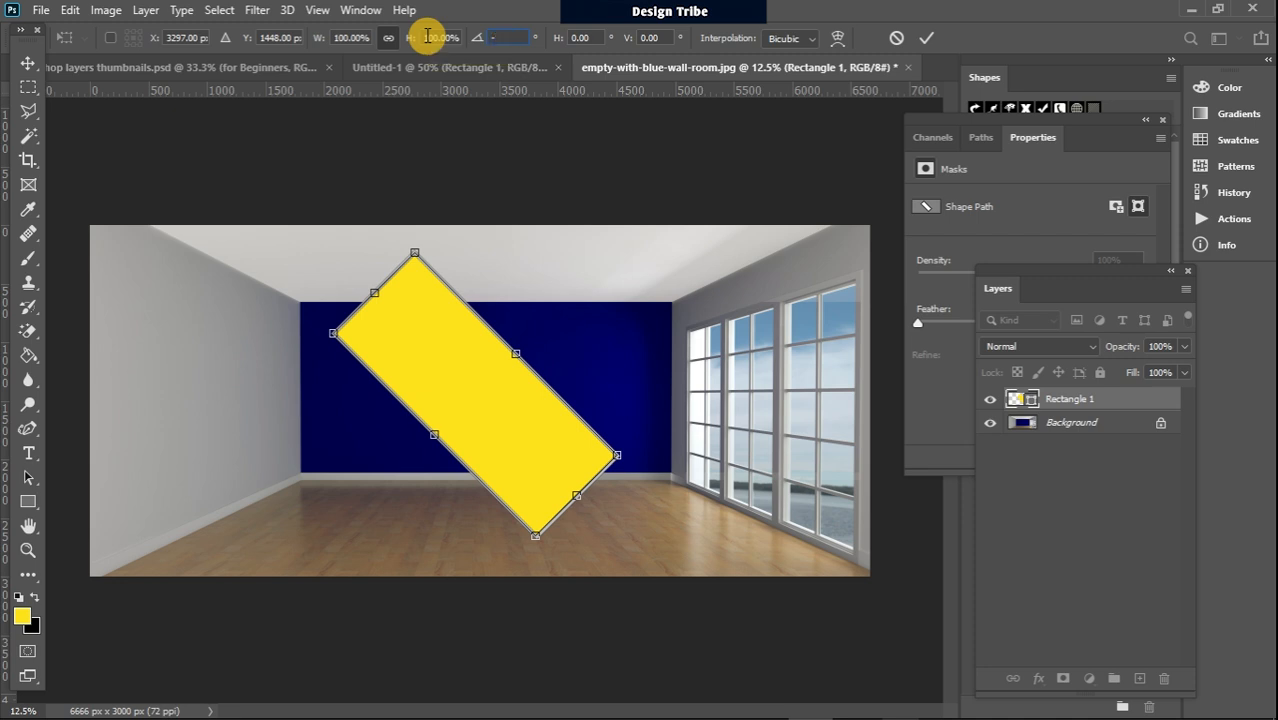
Step: Set the rectangle's rotation to -5 and -45 degrees, and undo the applied rotation
{"action": "type", "text": "5"}
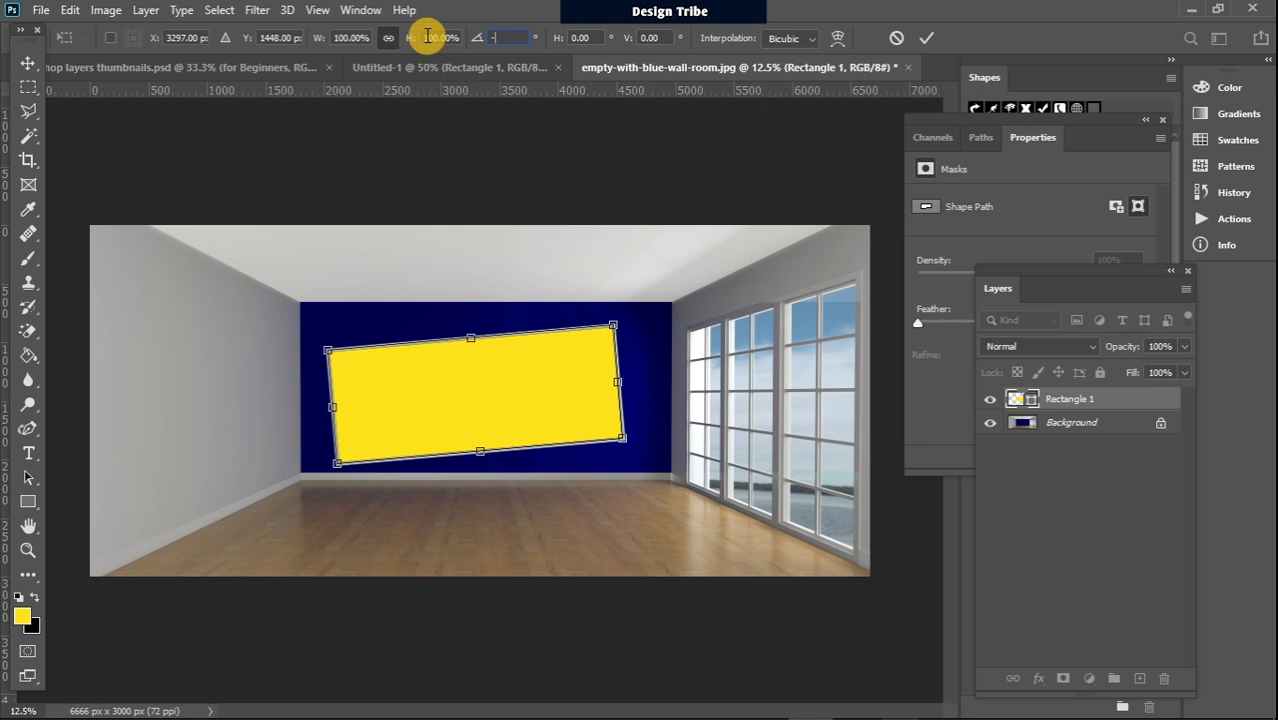
{"action": "type", "text": "45"}
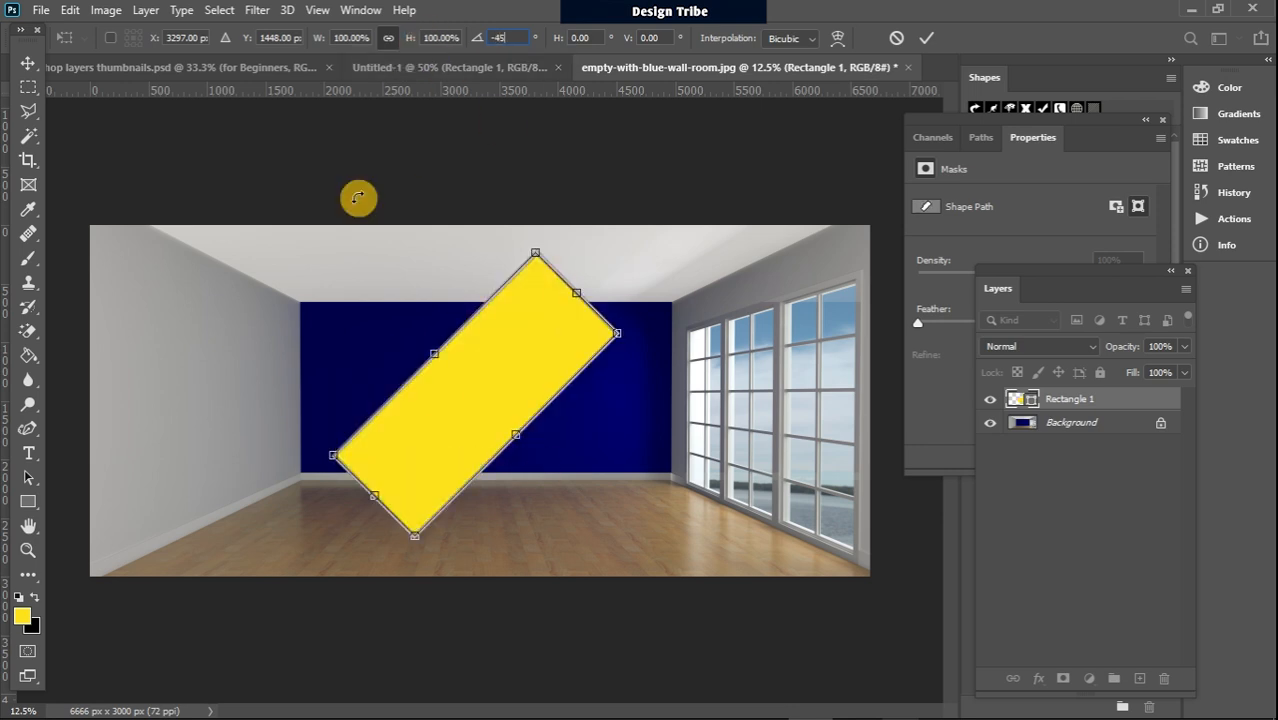
{"action": "left_click", "coordinate": [27, 63]}
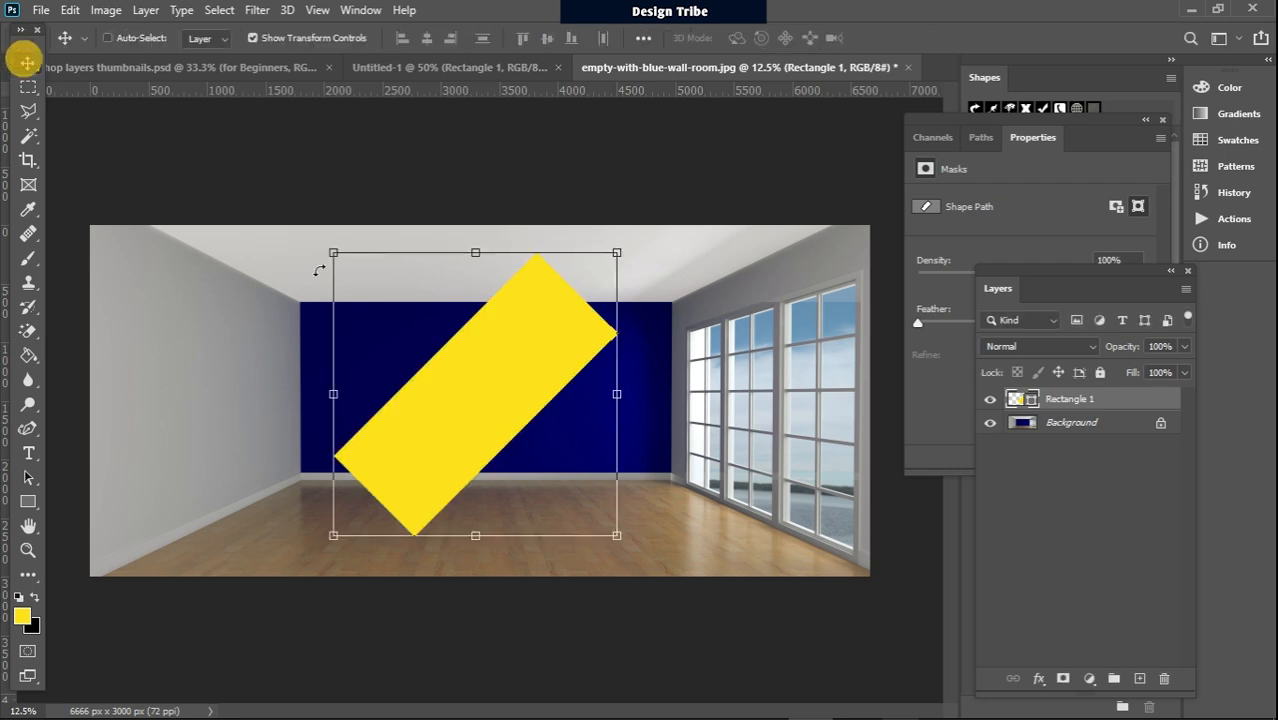
{"action": "key", "text": "ctrl+z"}
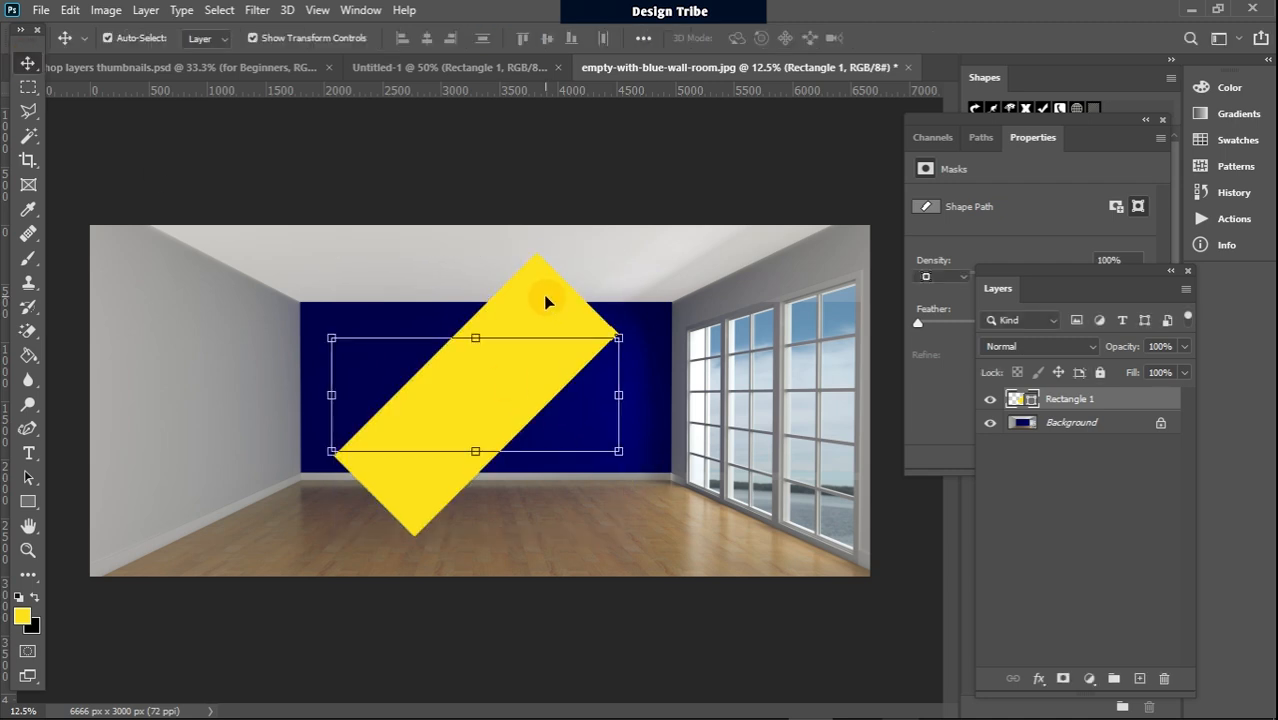
Step: Start a Skew transform on the yellow rectangle and pull both lower corners and the upper-left corner outward
{"action": "left_click", "coordinate": [70, 10]}
{"action": "mouse_move", "coordinate": [206, 438]}
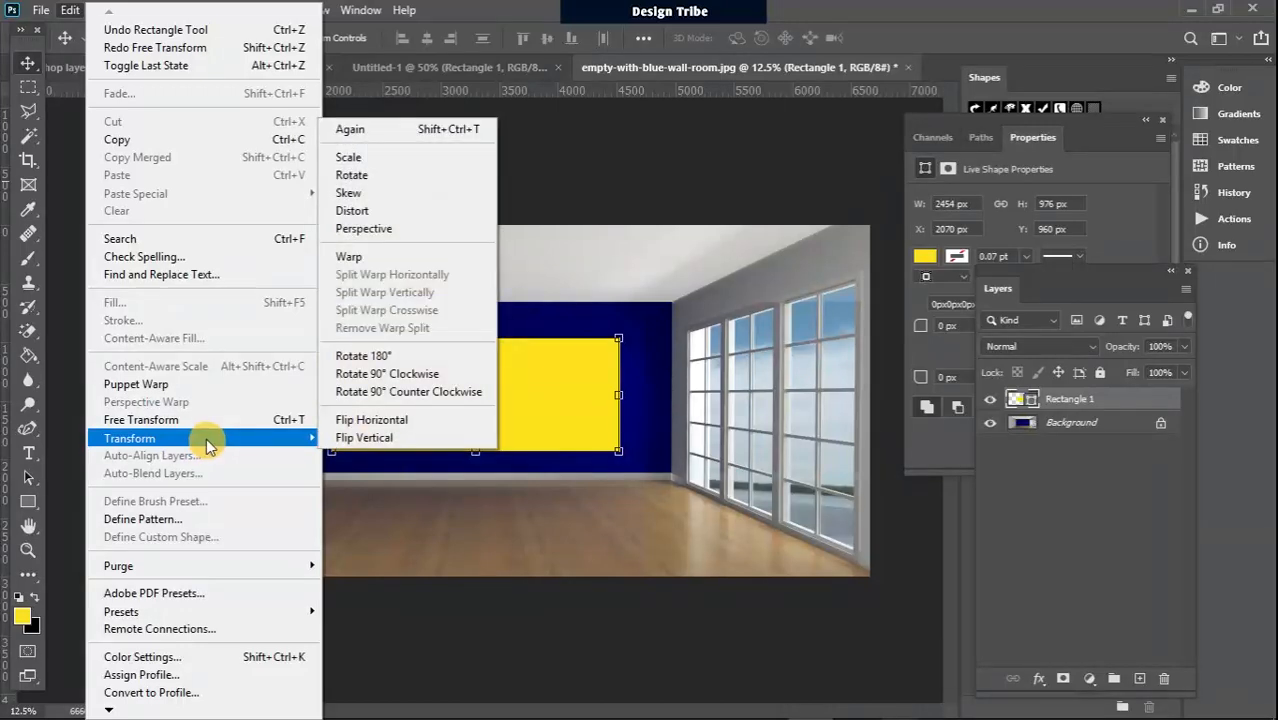
{"action": "left_click", "coordinate": [401, 193]}
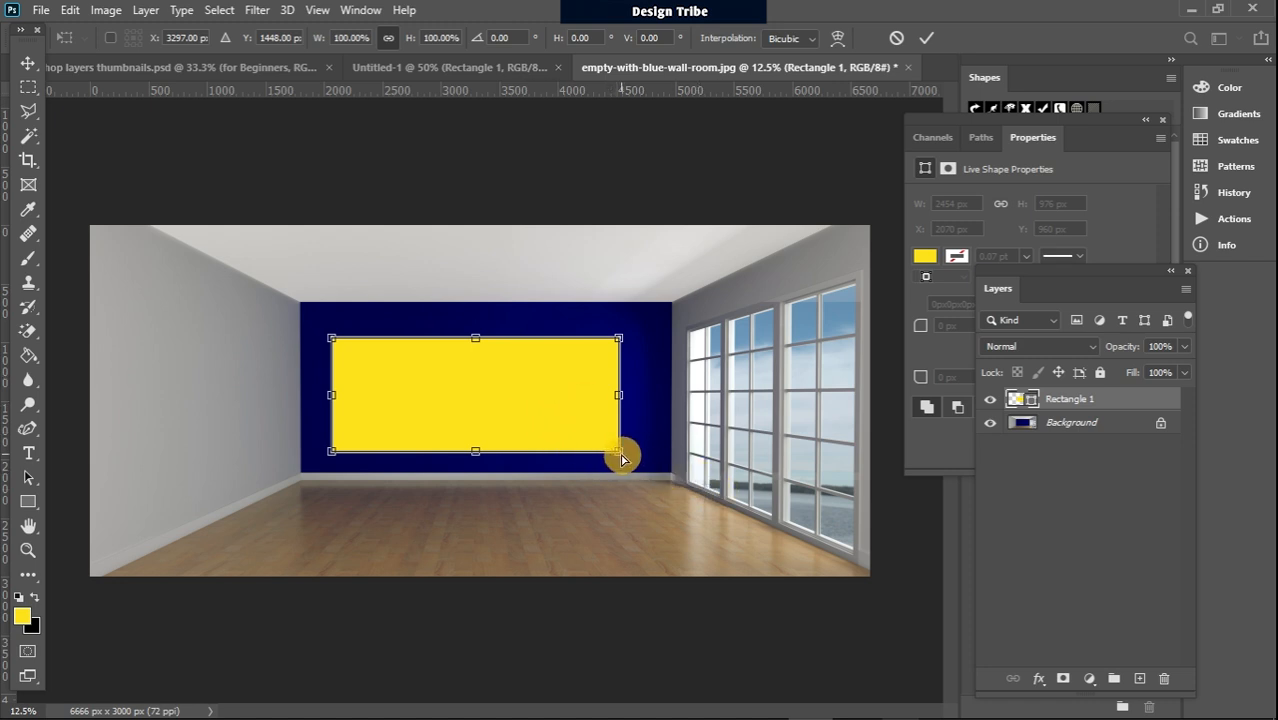
{"action": "left_click_drag", "start_coordinate": [619, 457], "coordinate": [730, 452]}
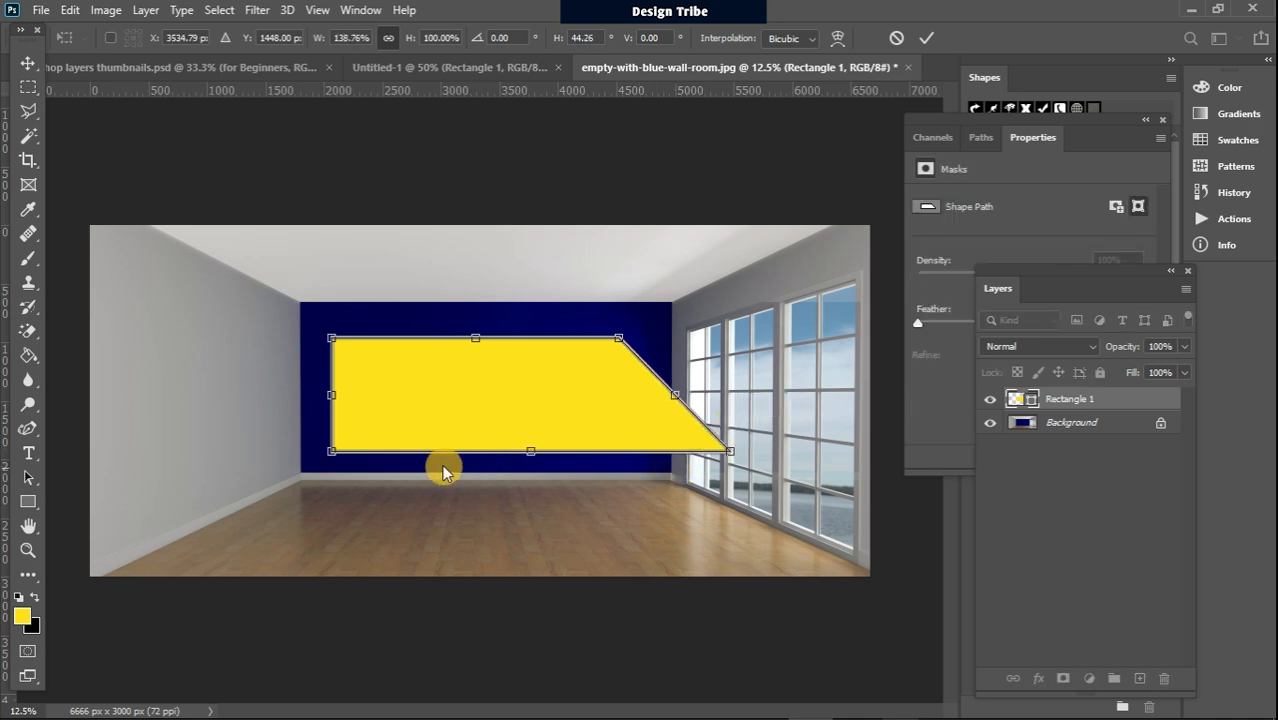
{"action": "left_click_drag", "start_coordinate": [336, 458], "coordinate": [165, 451]}
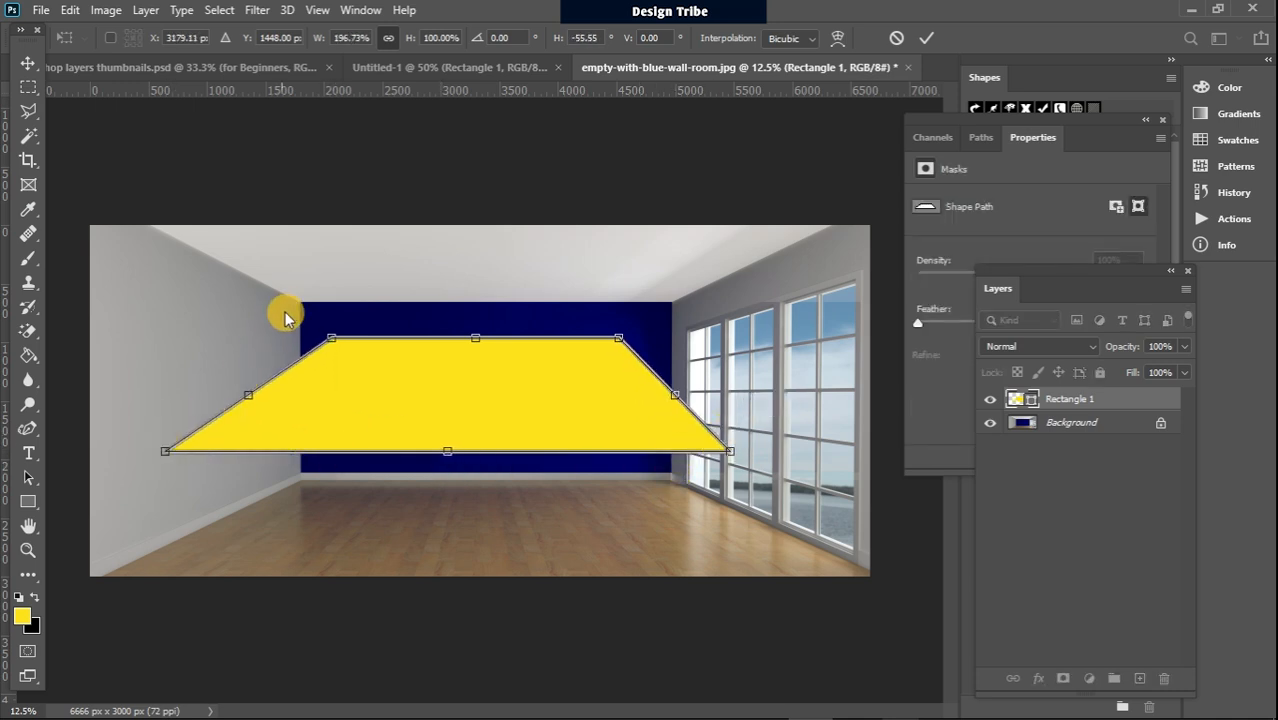
{"action": "left_click_drag", "start_coordinate": [335, 344], "coordinate": [231, 338]}
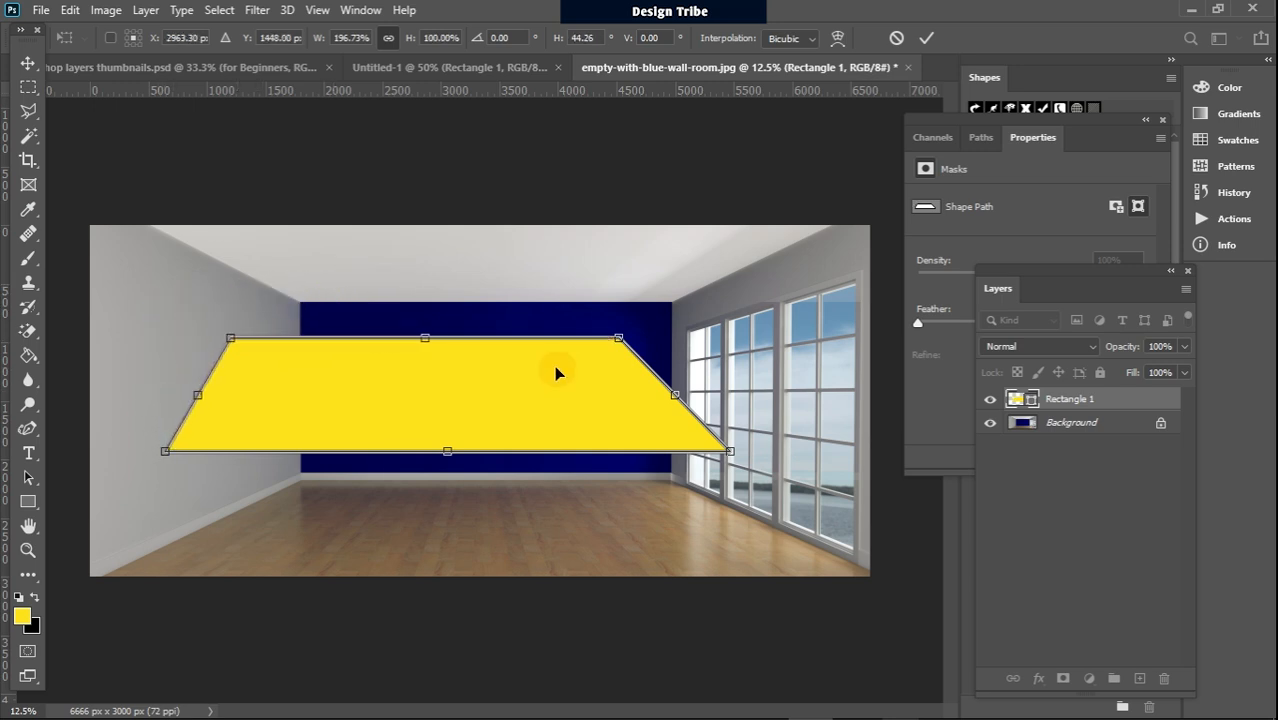
Step: Skew the rectangle's lower-left corner down and outward, and shift the upper corners horizontally to match the blue wall's width
{"action": "mouse_move", "coordinate": [620, 338]}
{"action": "left_mouse_down"}
{"action": "mouse_move", "coordinate": [770, 262]}
{"action": "mouse_move", "coordinate": [382, 313]}
{"action": "mouse_move", "coordinate": [445, 262]}
{"action": "mouse_move", "coordinate": [471, 214]}
{"action": "mouse_move", "coordinate": [575, 350]}
{"action": "mouse_move", "coordinate": [598, 338]}
{"action": "left_mouse_up"}
{"action": "left_click_drag", "start_coordinate": [165, 450], "coordinate": [145, 528]}
{"action": "left_click_drag", "start_coordinate": [230, 336], "coordinate": [322, 288]}
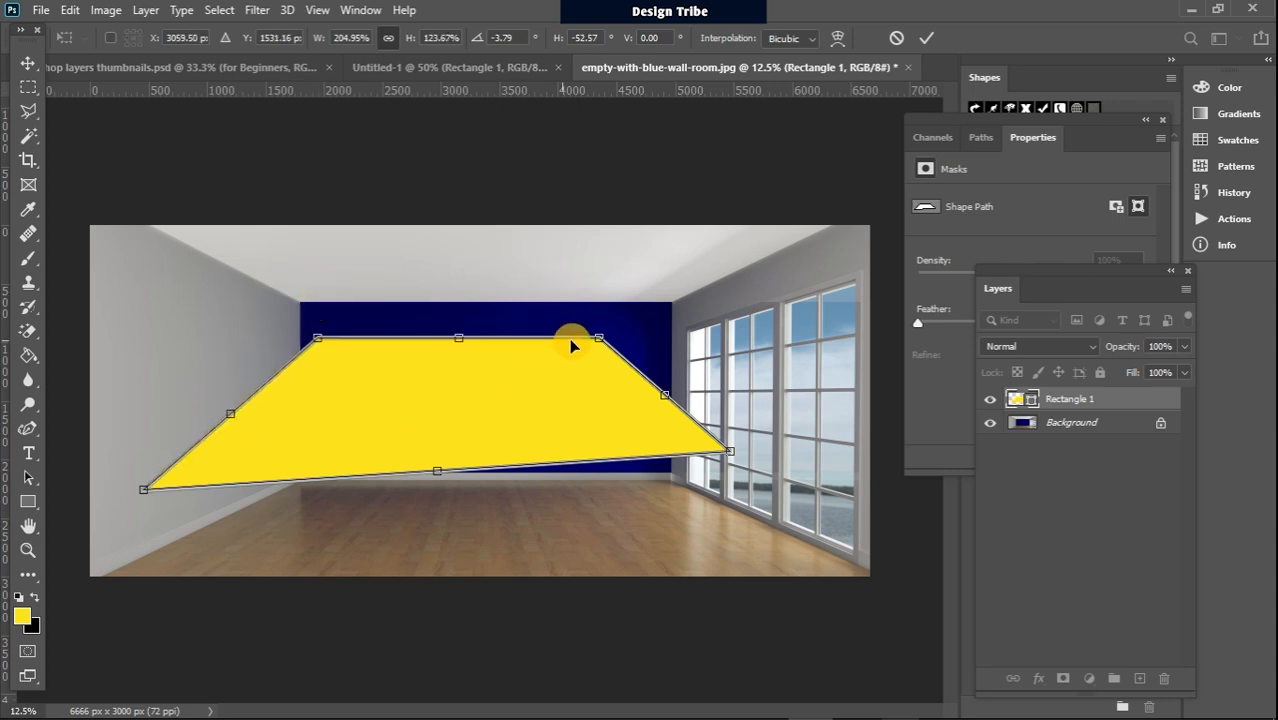
{"action": "left_click_drag", "start_coordinate": [604, 337], "coordinate": [678, 297]}
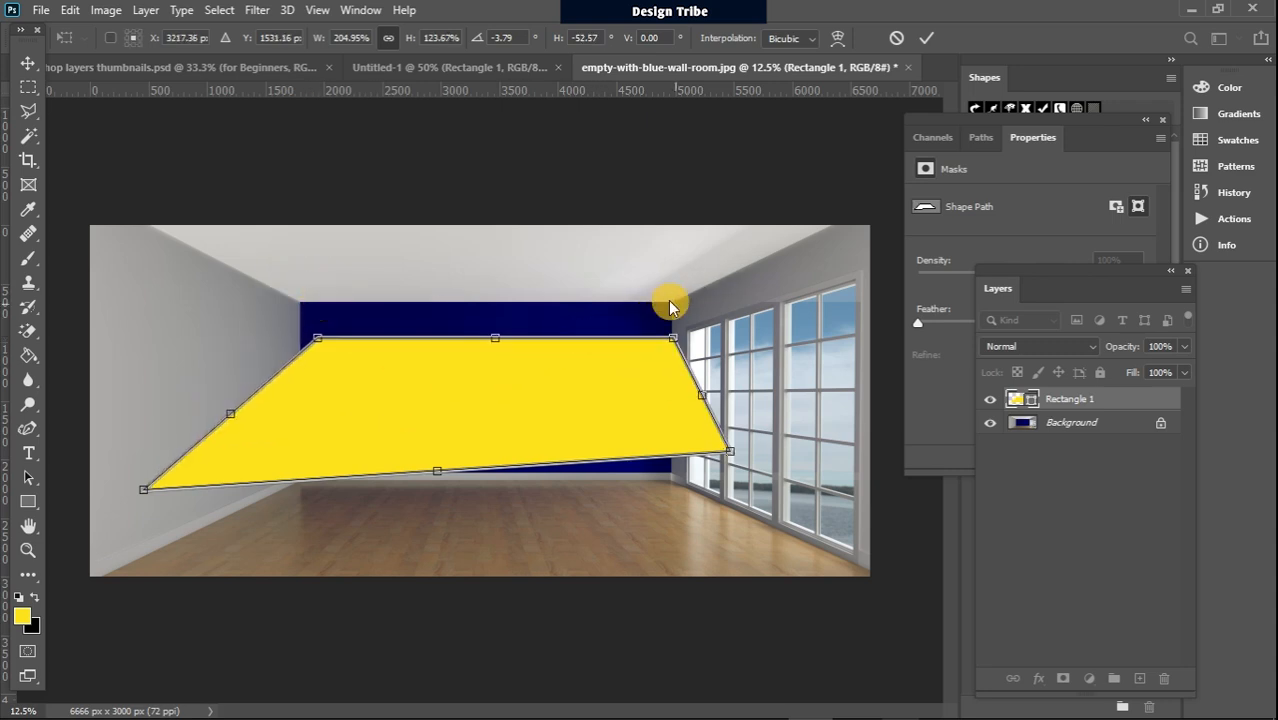
Step: Move the skewed shape down onto the floor and spread its lower corners outward along the side walls
{"action": "left_click_drag", "start_coordinate": [577, 399], "coordinate": [539, 550]}
{"action": "left_click_drag", "start_coordinate": [686, 591], "coordinate": [861, 545]}
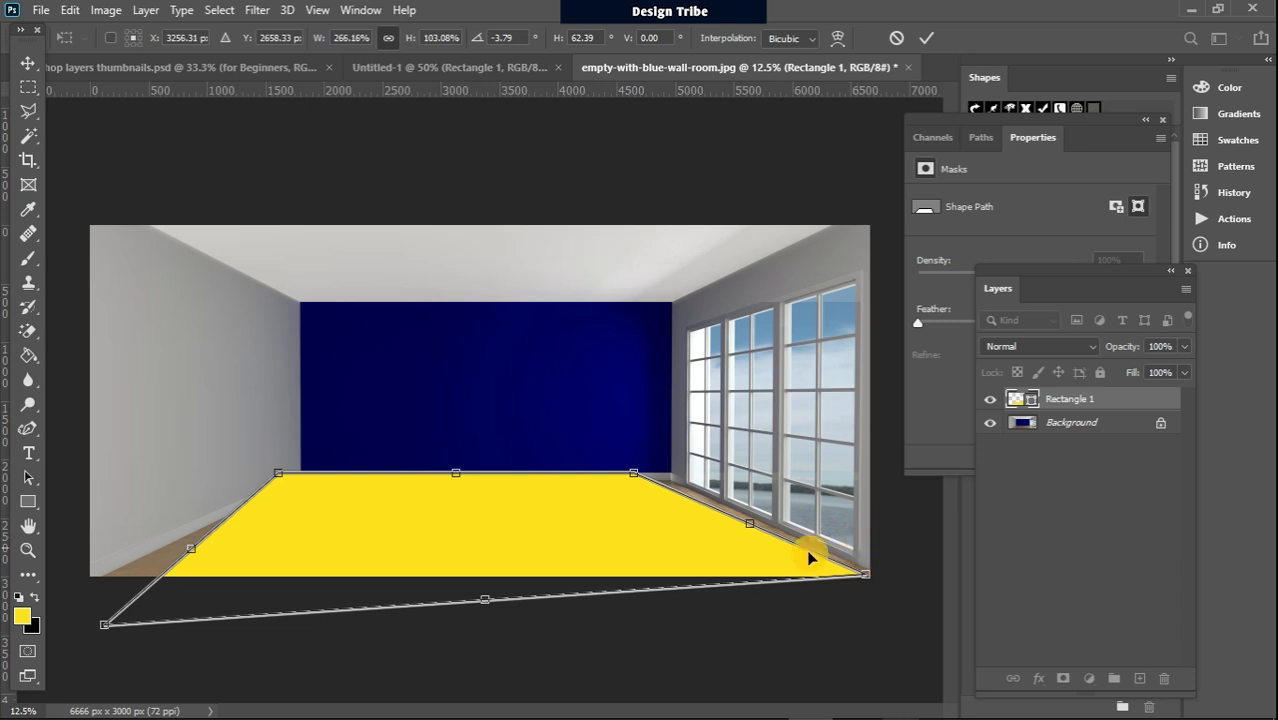
{"action": "left_click_drag", "start_coordinate": [104, 624], "coordinate": [20, 628]}
{"action": "left_click_drag", "start_coordinate": [493, 510], "coordinate": [518, 518]}
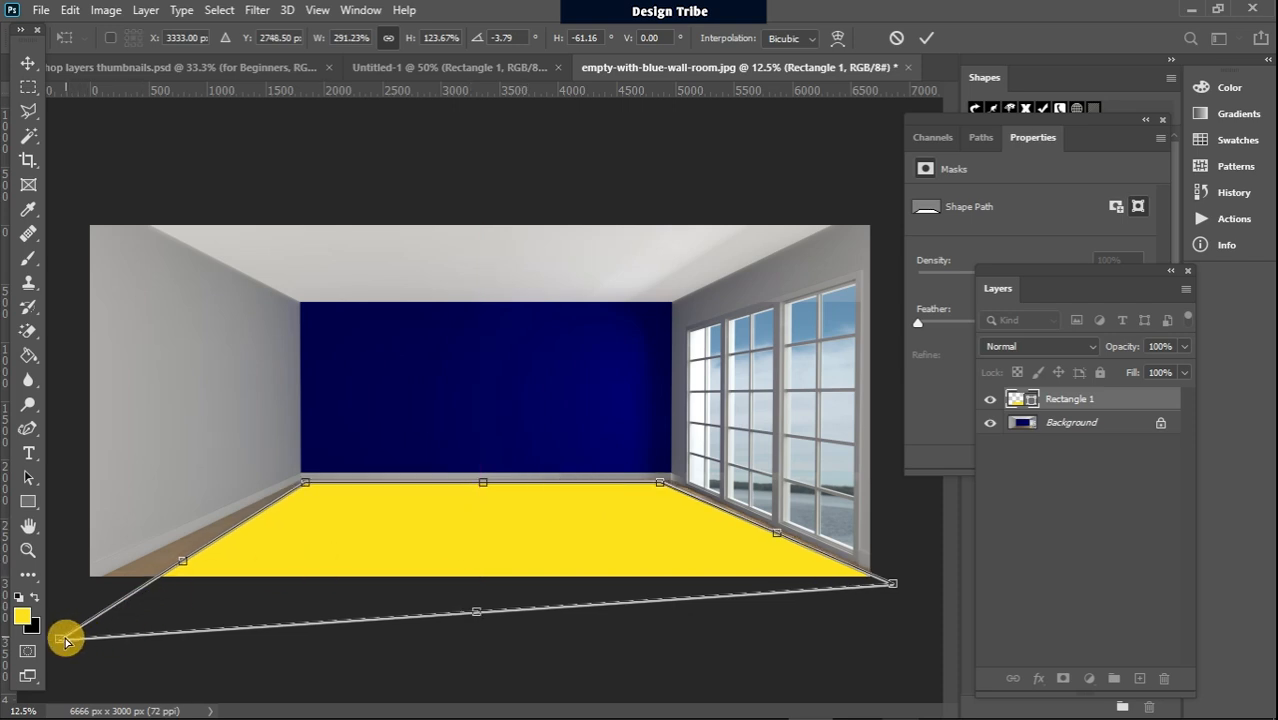
{"action": "left_click_drag", "start_coordinate": [60, 638], "coordinate": [44, 556]}
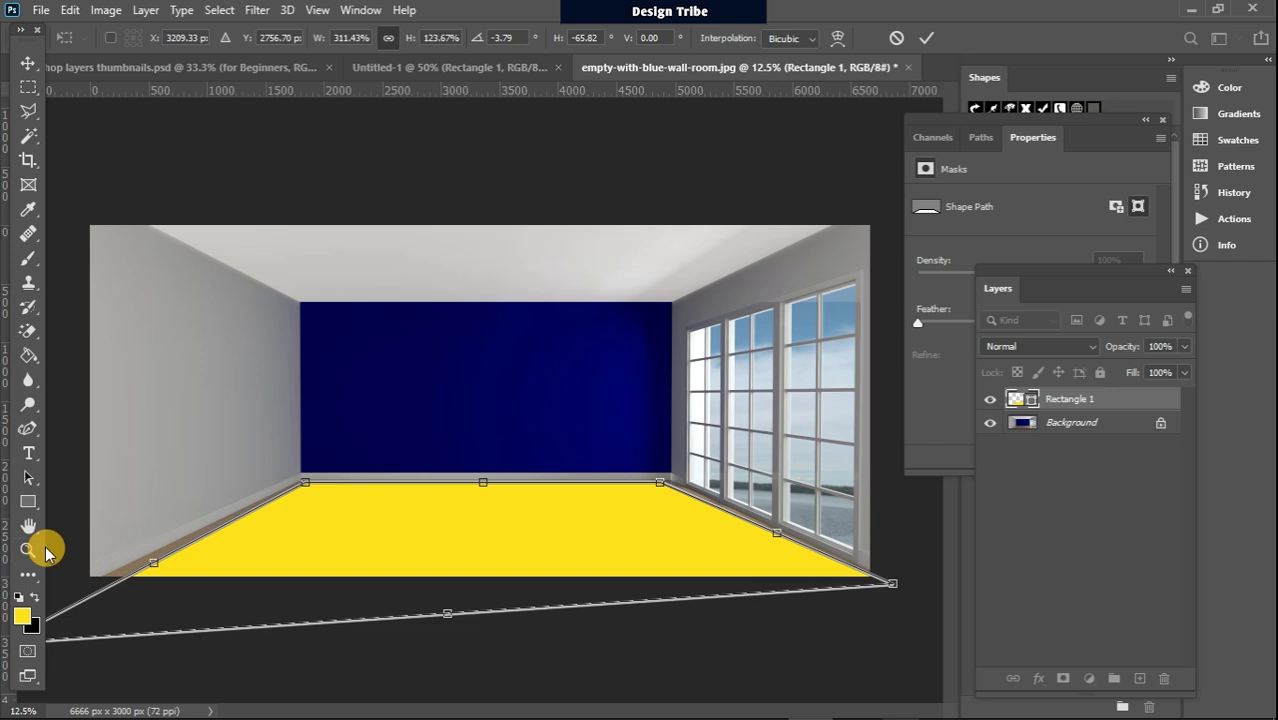
Step: Skew the two lower corners farther outward so the yellow shape covers the whole floor, and apply the transform
{"action": "key", "text": "ctrl+minus"}
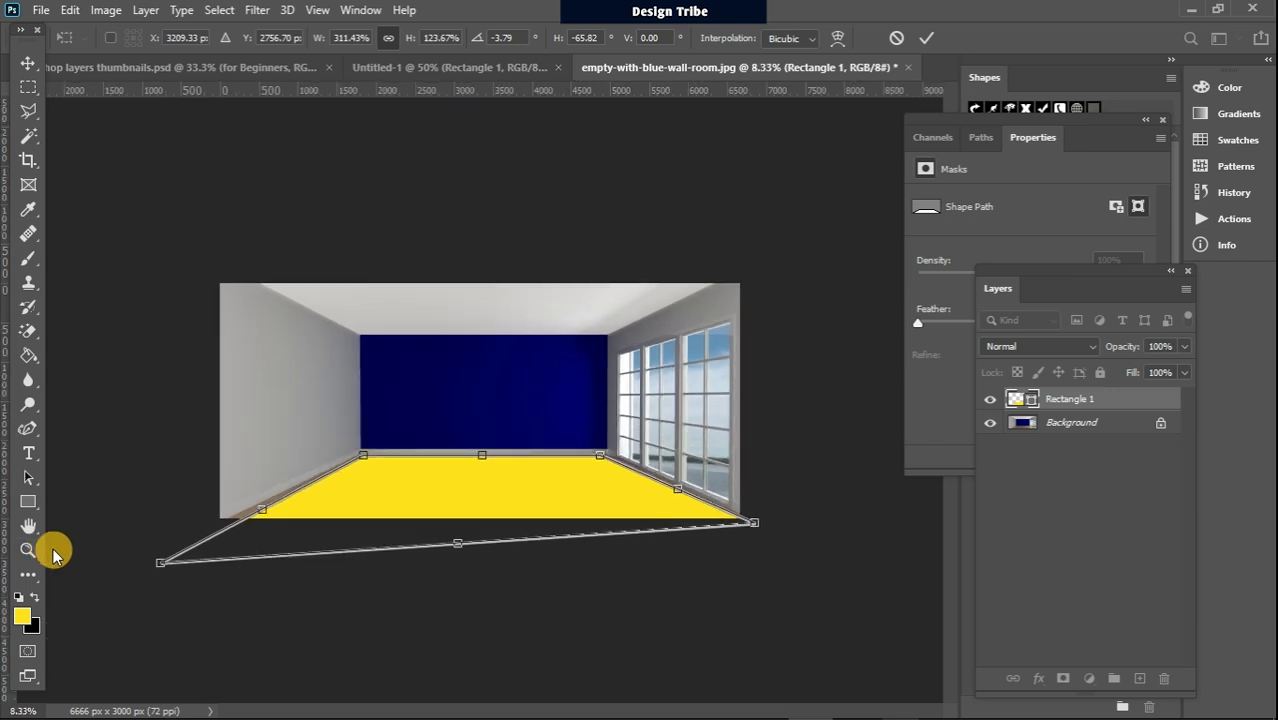
{"action": "left_click_drag", "start_coordinate": [165, 567], "coordinate": [124, 551]}
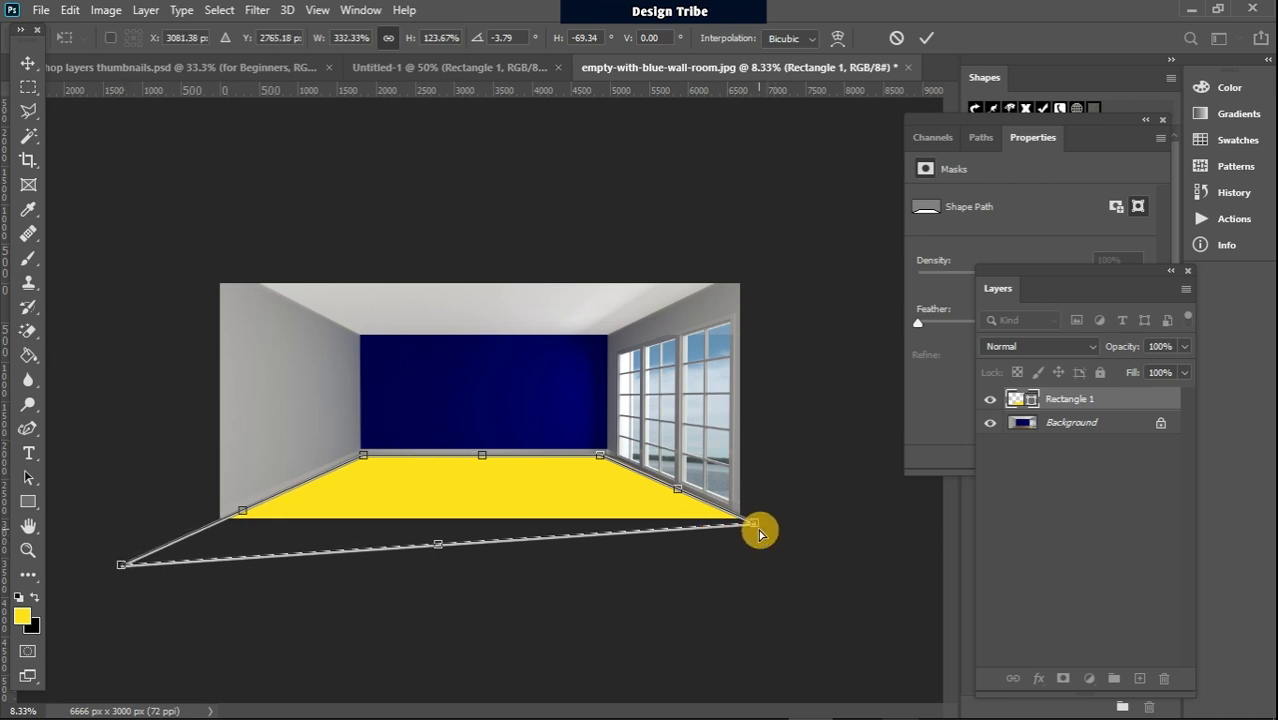
{"action": "left_click_drag", "start_coordinate": [757, 524], "coordinate": [781, 536]}
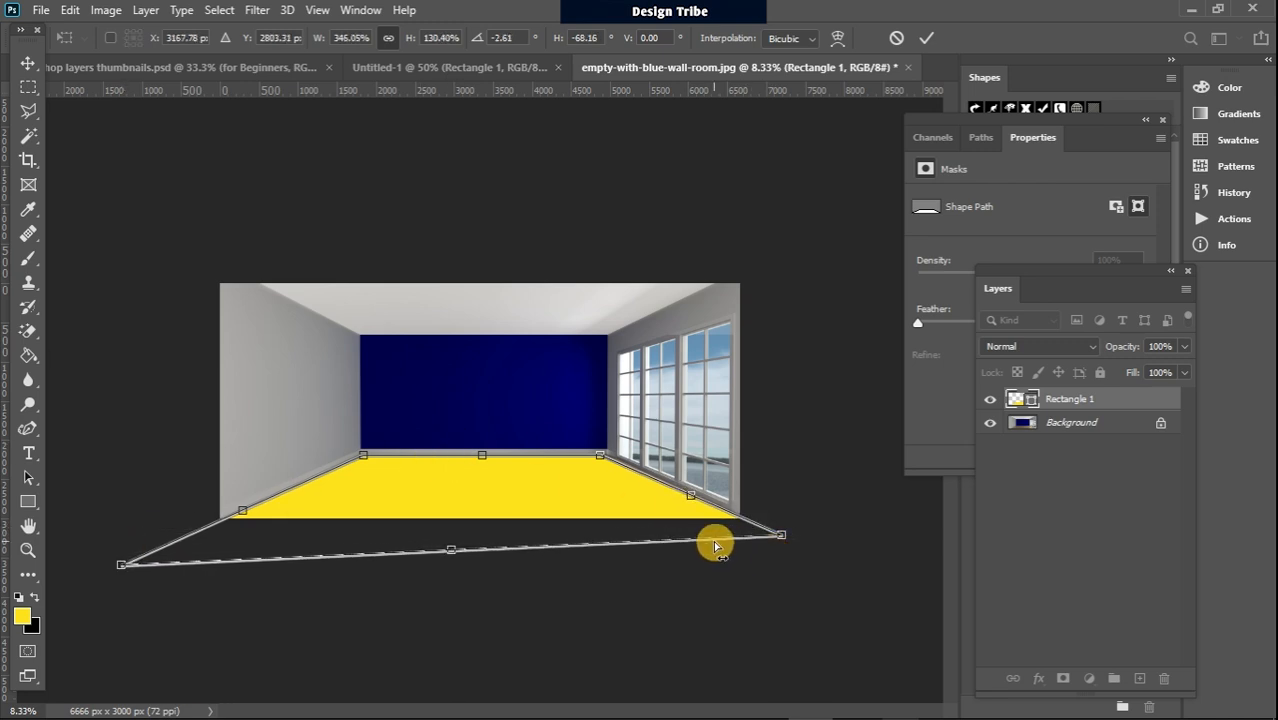
{"action": "left_click", "coordinate": [28, 63]}
{"action": "left_click", "coordinate": [714, 383]}
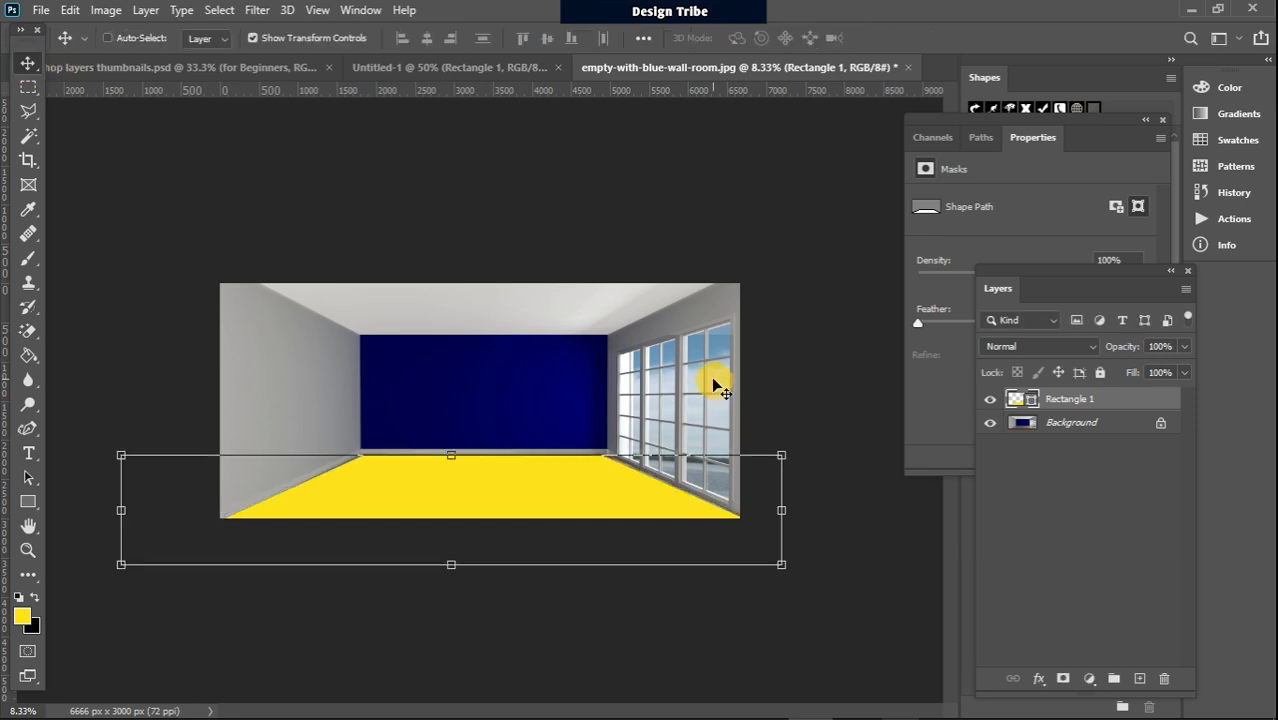
{"action": "key", "text": "ctrl+plus"}
{"action": "key", "text": "ctrl+plus"}
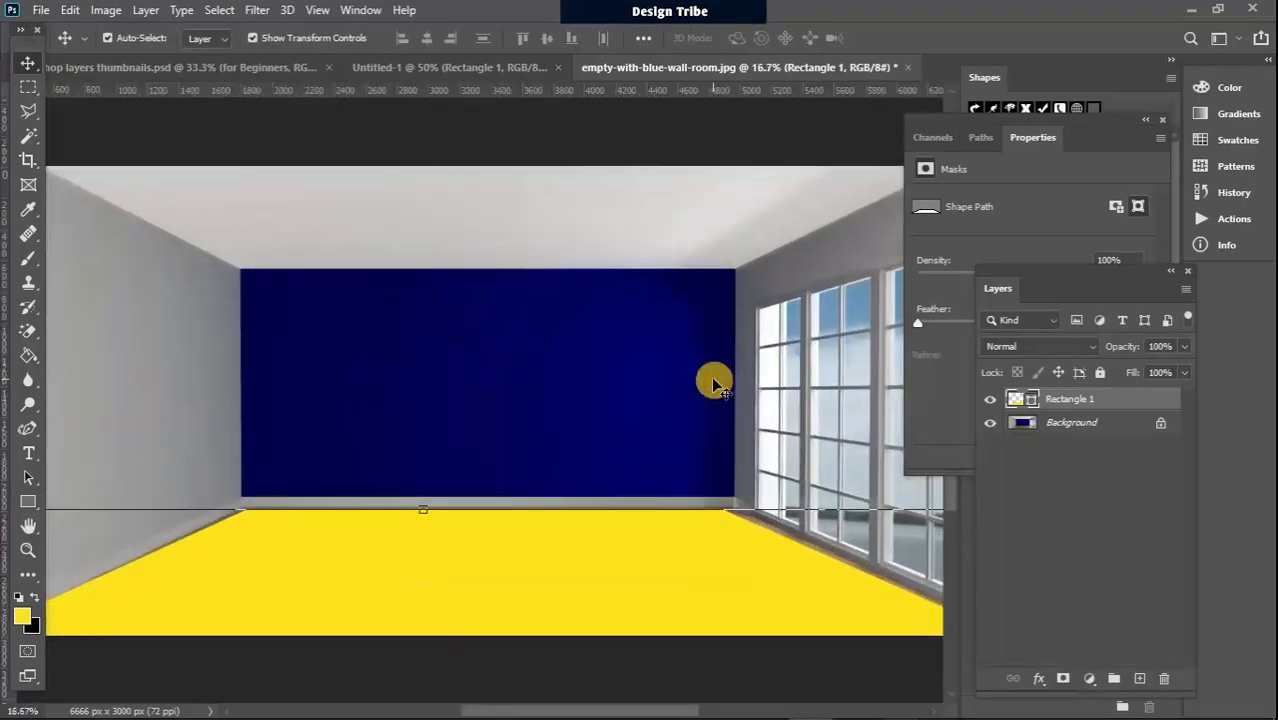
{"action": "key", "text": "ctrl+minus"}
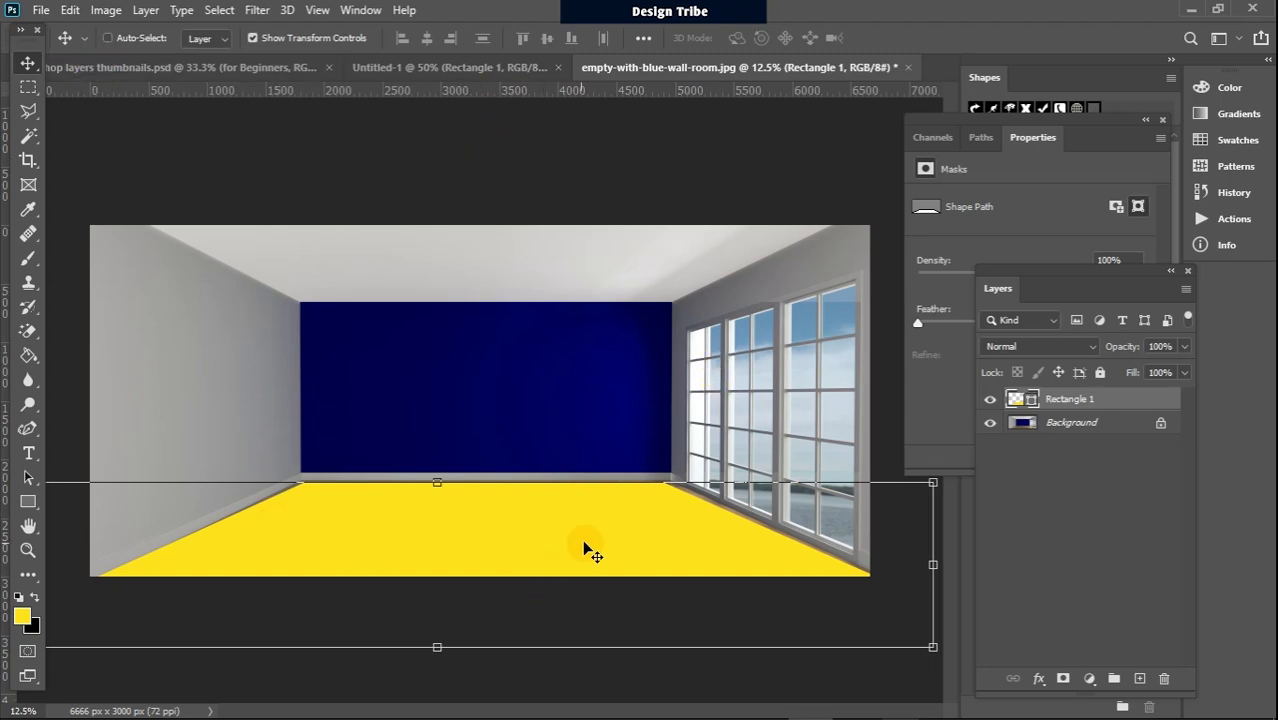
{"action": "left_click_drag", "start_coordinate": [593, 537], "coordinate": [593, 538]}
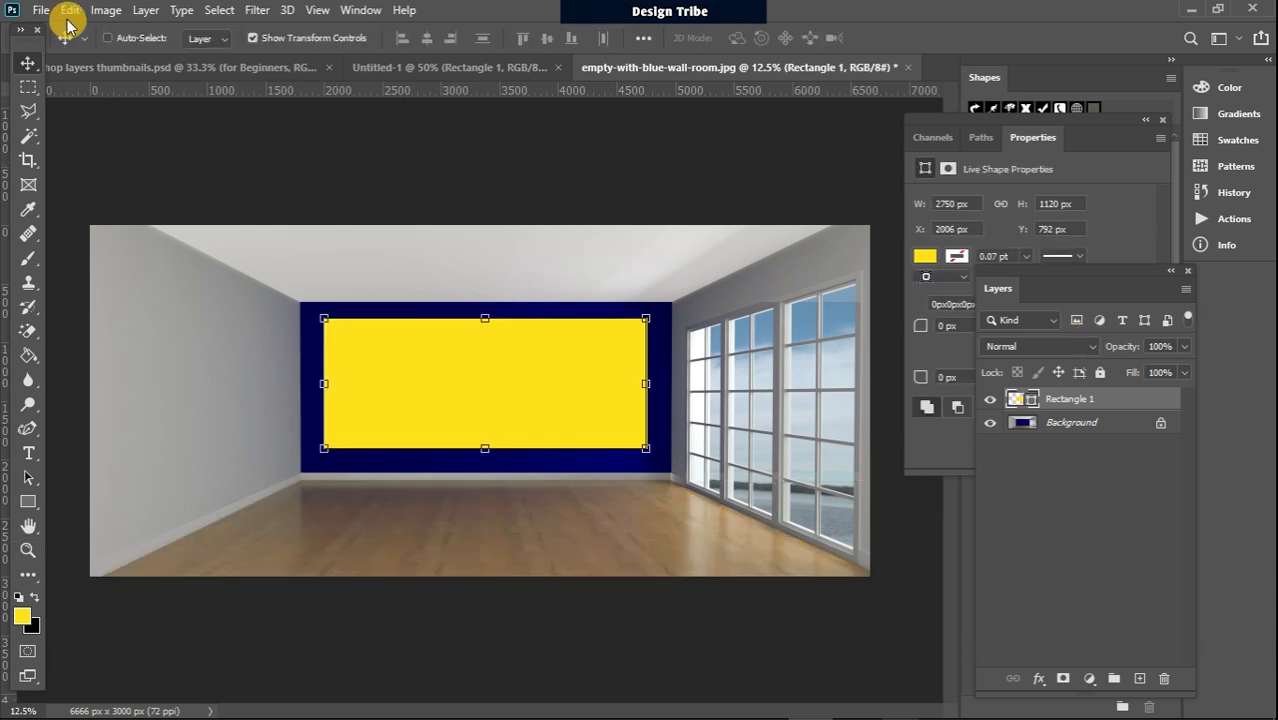
{"action": "left_click", "coordinate": [70, 10]}
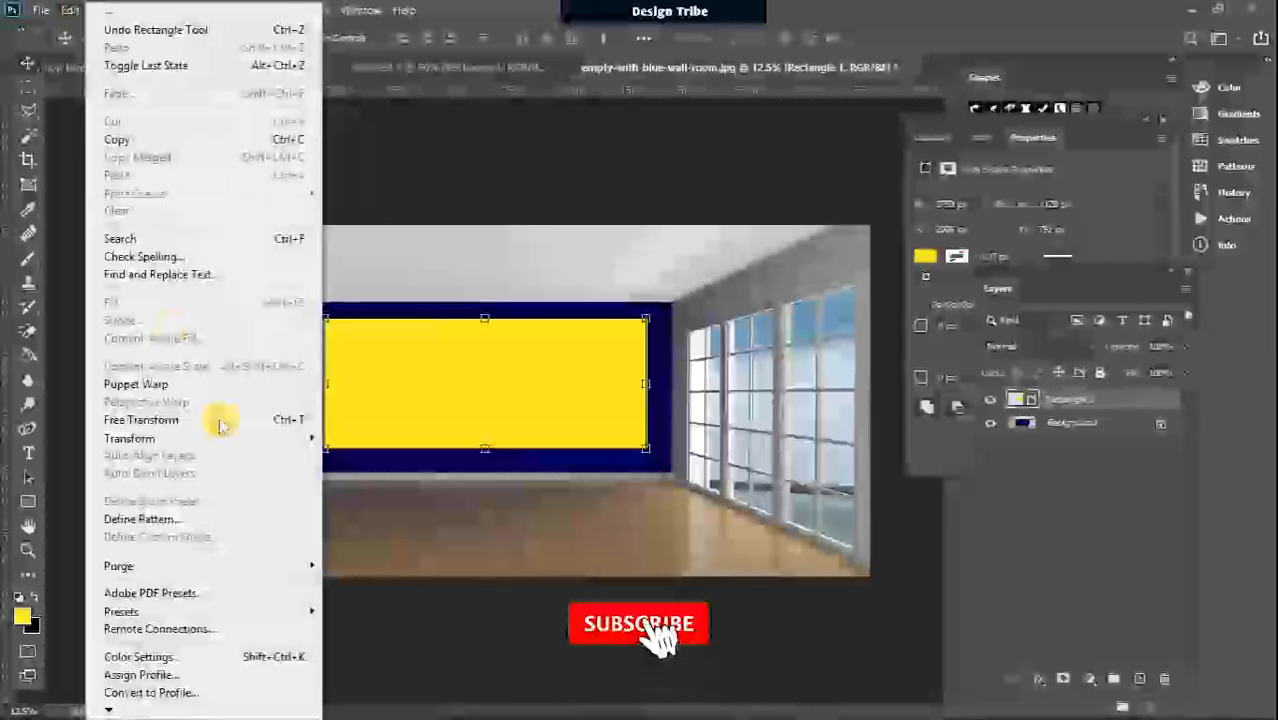
{"action": "mouse_move", "coordinate": [200, 438]}
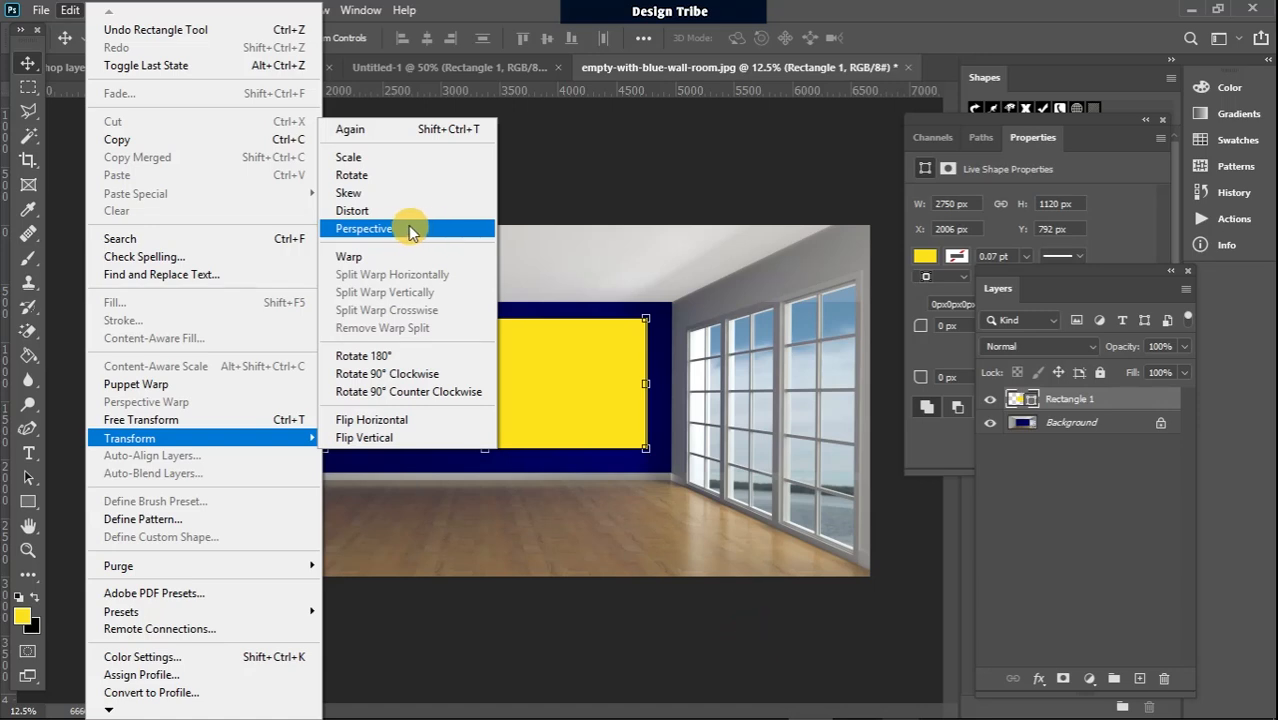
{"action": "left_click", "coordinate": [548, 138]}
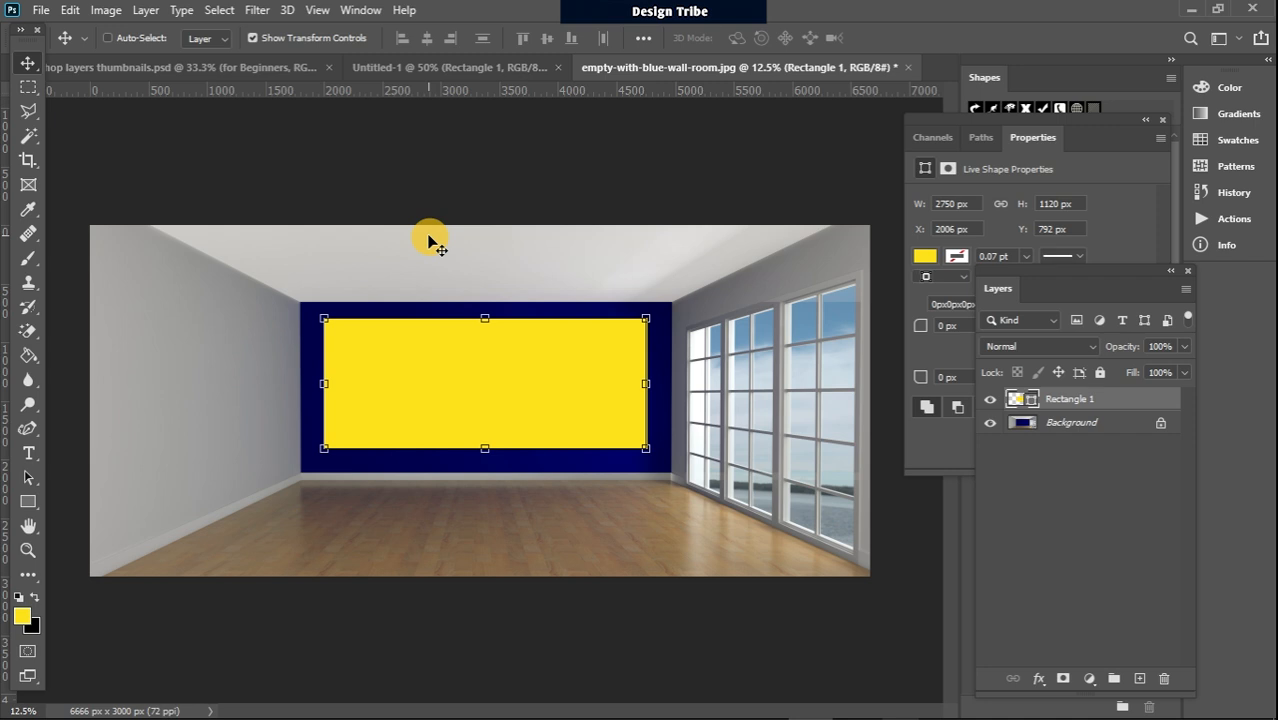
Step: Delete the yellow rectangle layer and add the text HOME in Montserrat Bold 200 pt on the blue wall
{"action": "key", "text": "Delete"}
{"action": "left_click", "coordinate": [28, 453]}
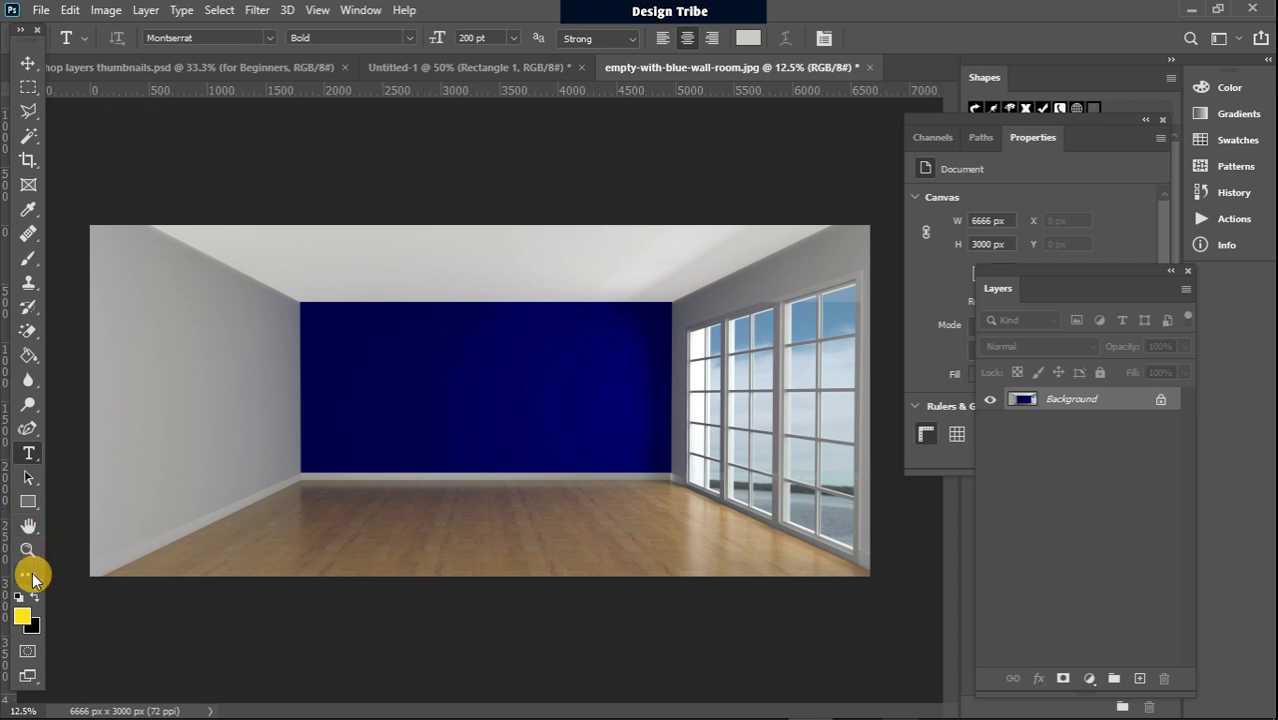
{"action": "left_click", "coordinate": [403, 383]}
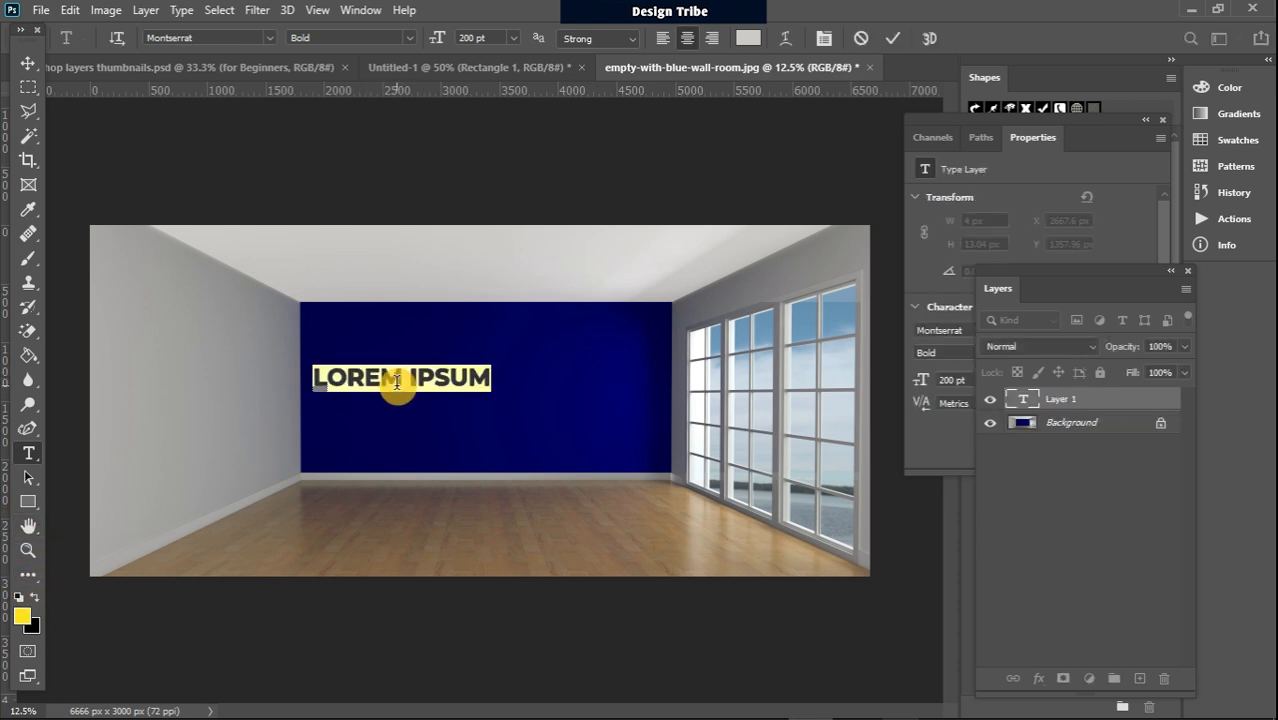
{"action": "type", "text": "HOME"}
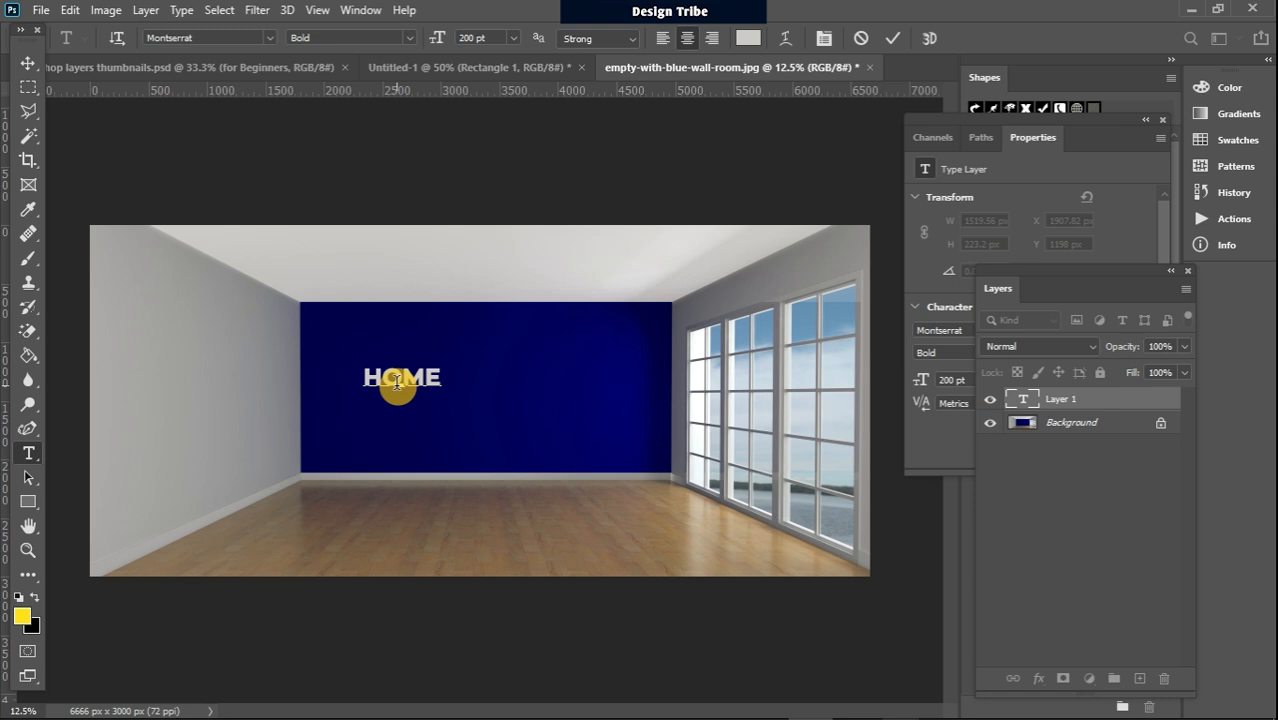
{"action": "type", "text": "A"}
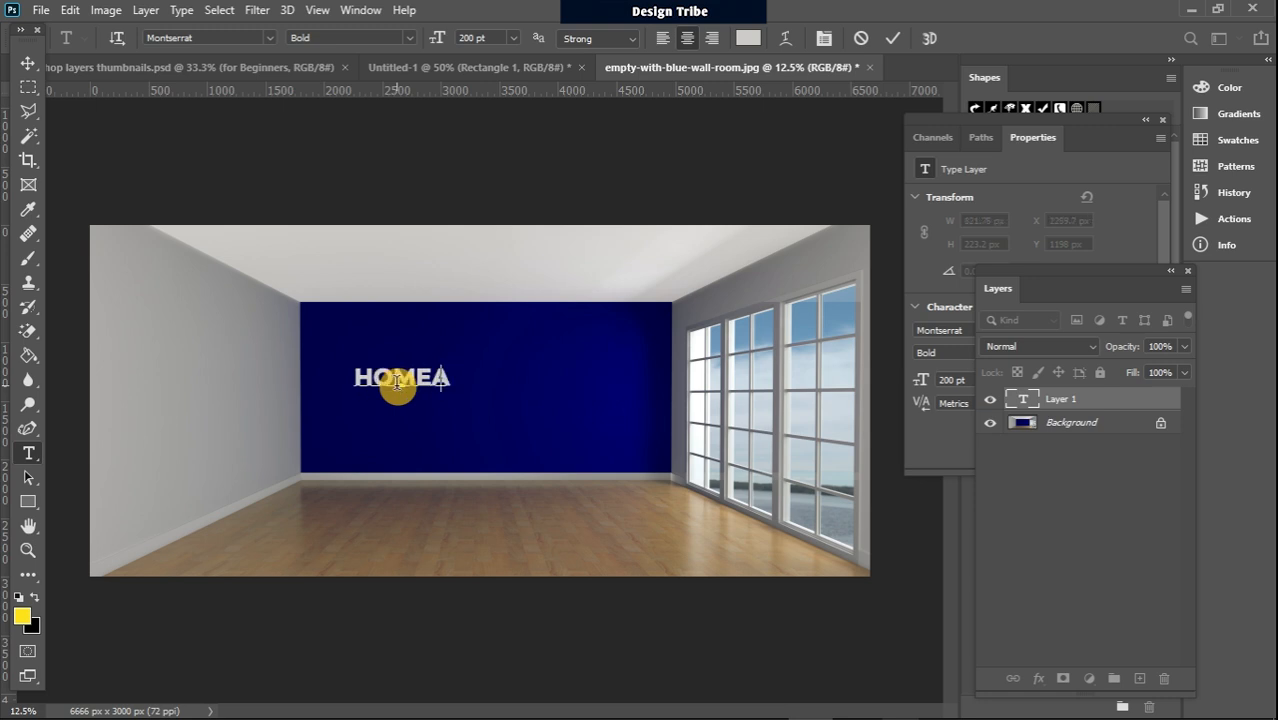
{"action": "key", "text": "BackSpace"}
{"action": "left_click", "coordinate": [28, 64]}
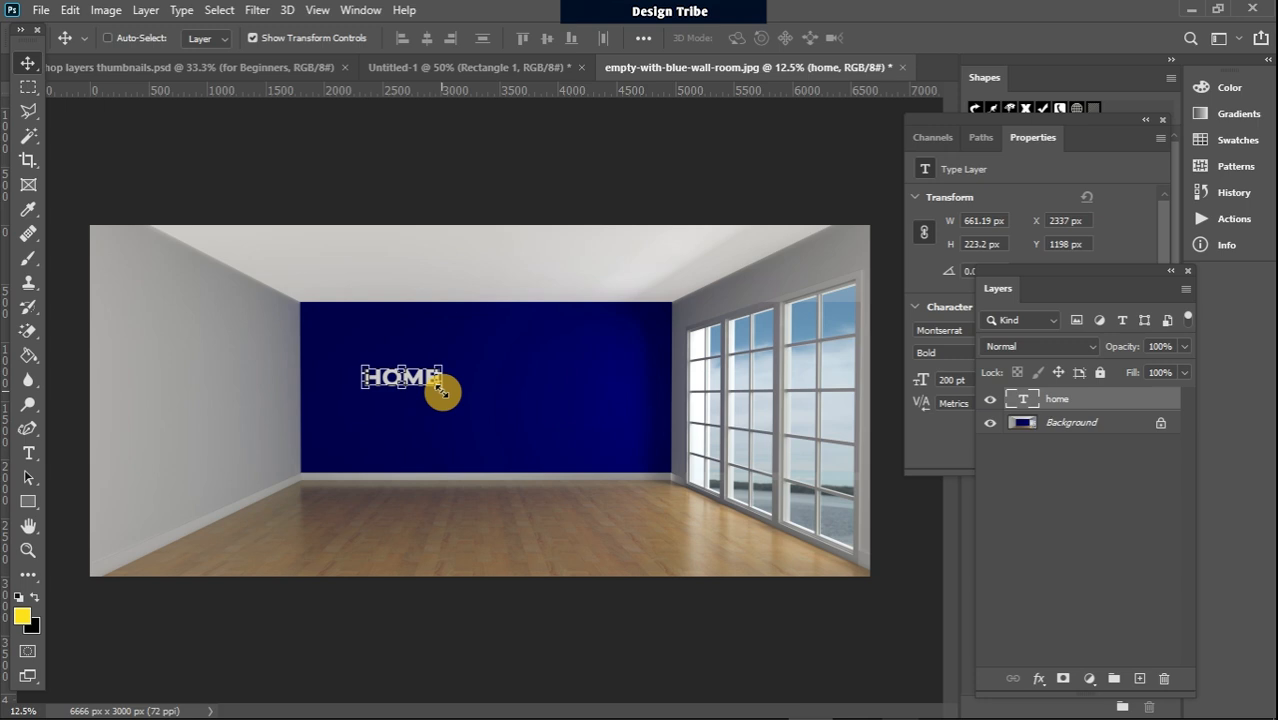
Step: Scale the HOME text proportionally to about 329%, place it in the middle of the blue wall, and apply the transform
{"action": "left_click_drag", "start_coordinate": [438, 387], "coordinate": [605, 486]}
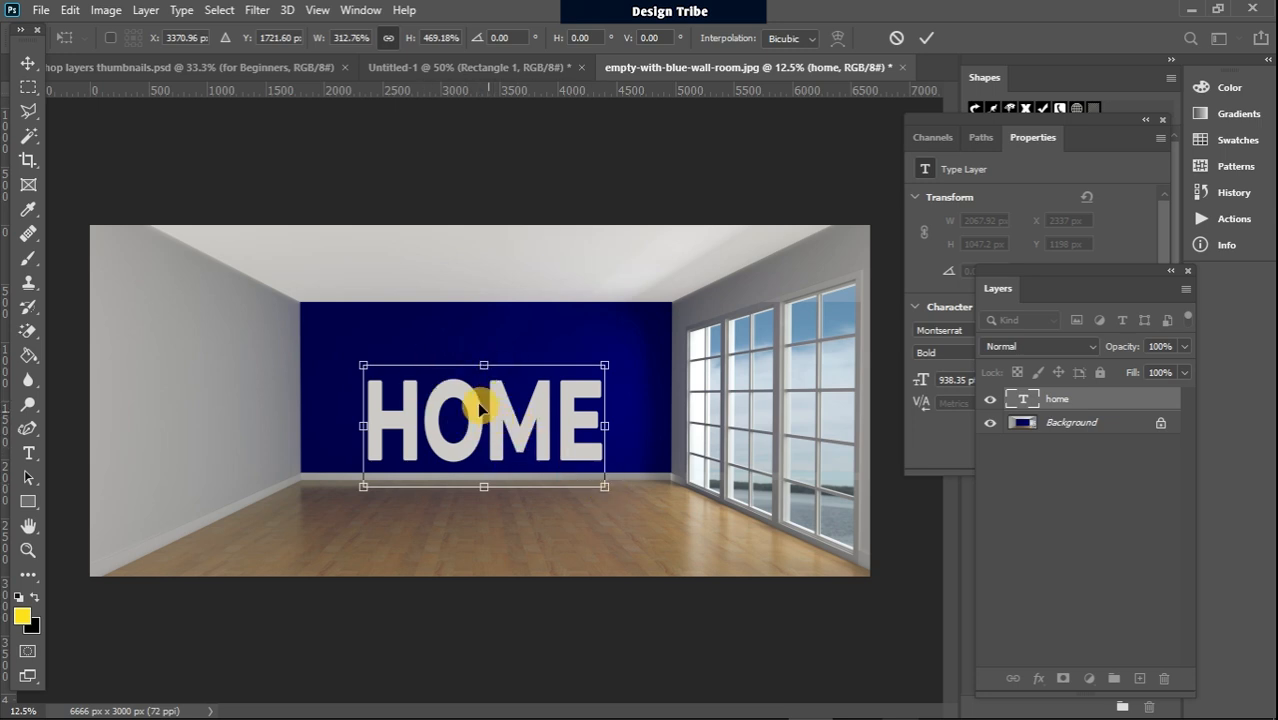
{"action": "left_click", "coordinate": [388, 39]}
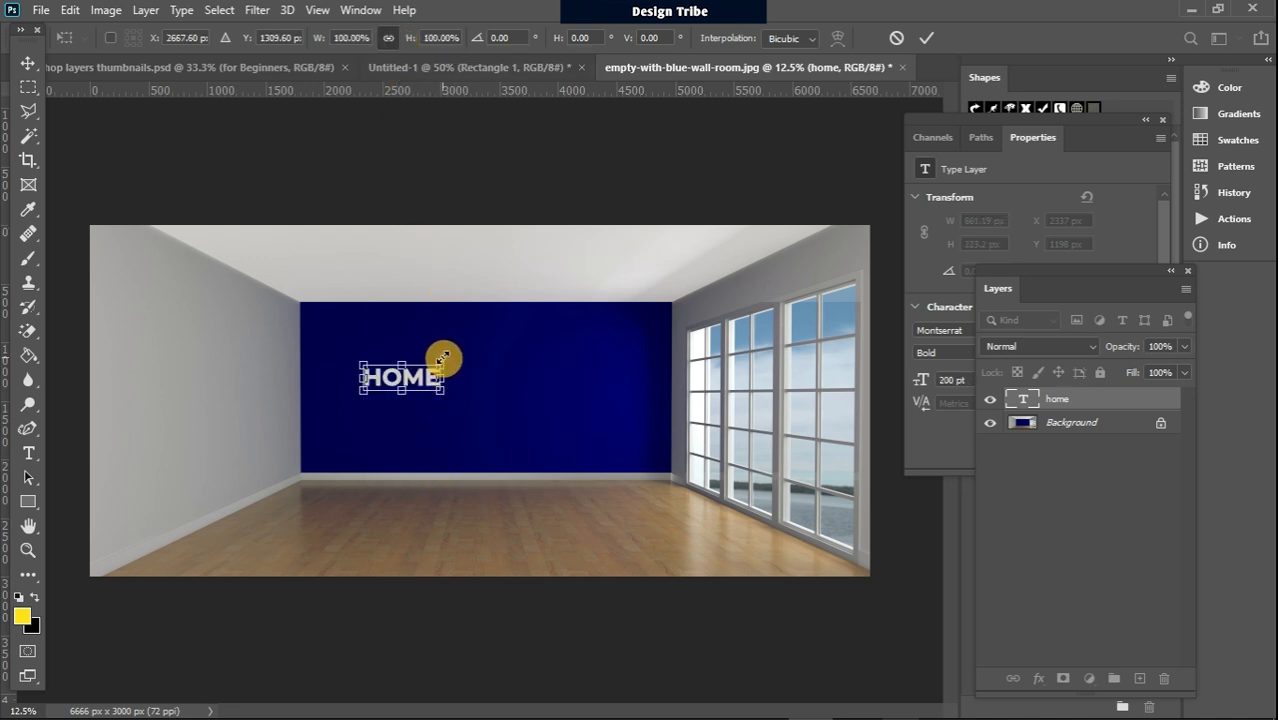
{"action": "left_click", "coordinate": [389, 38]}
{"action": "left_click_drag", "start_coordinate": [442, 391], "coordinate": [590, 394]}
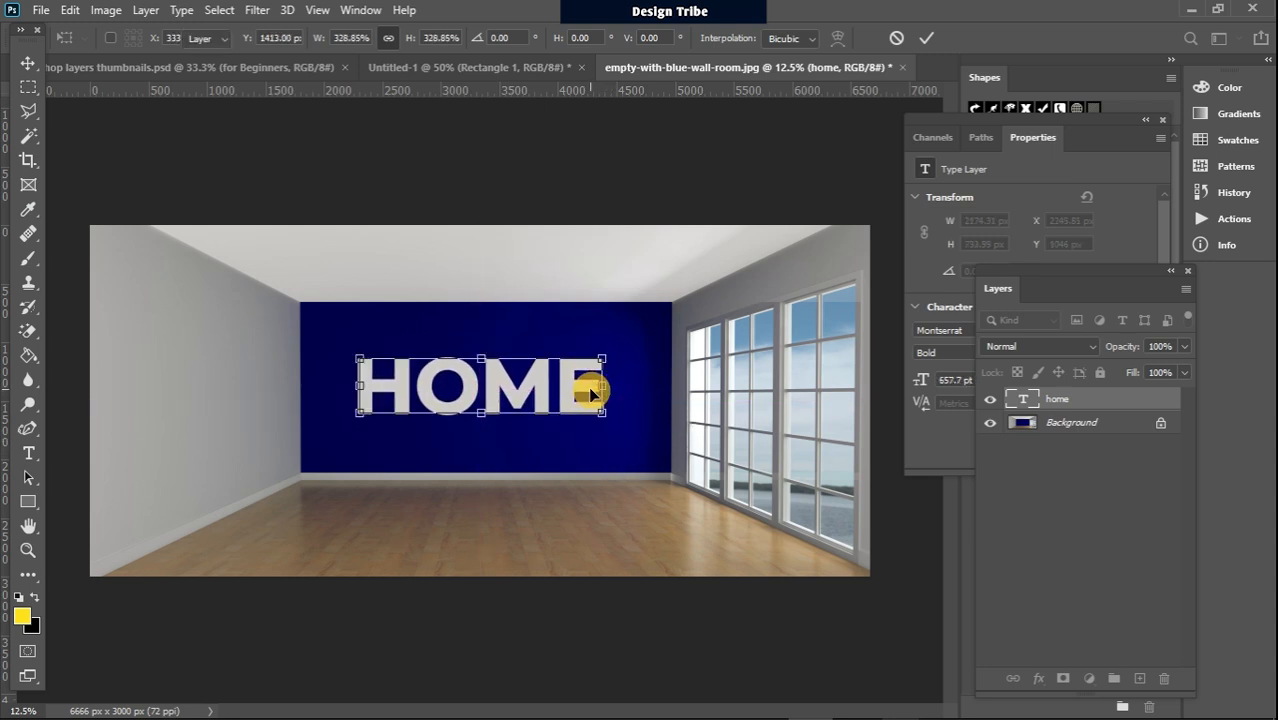
{"action": "key", "text": "Return"}
{"action": "left_click", "coordinate": [30, 89]}
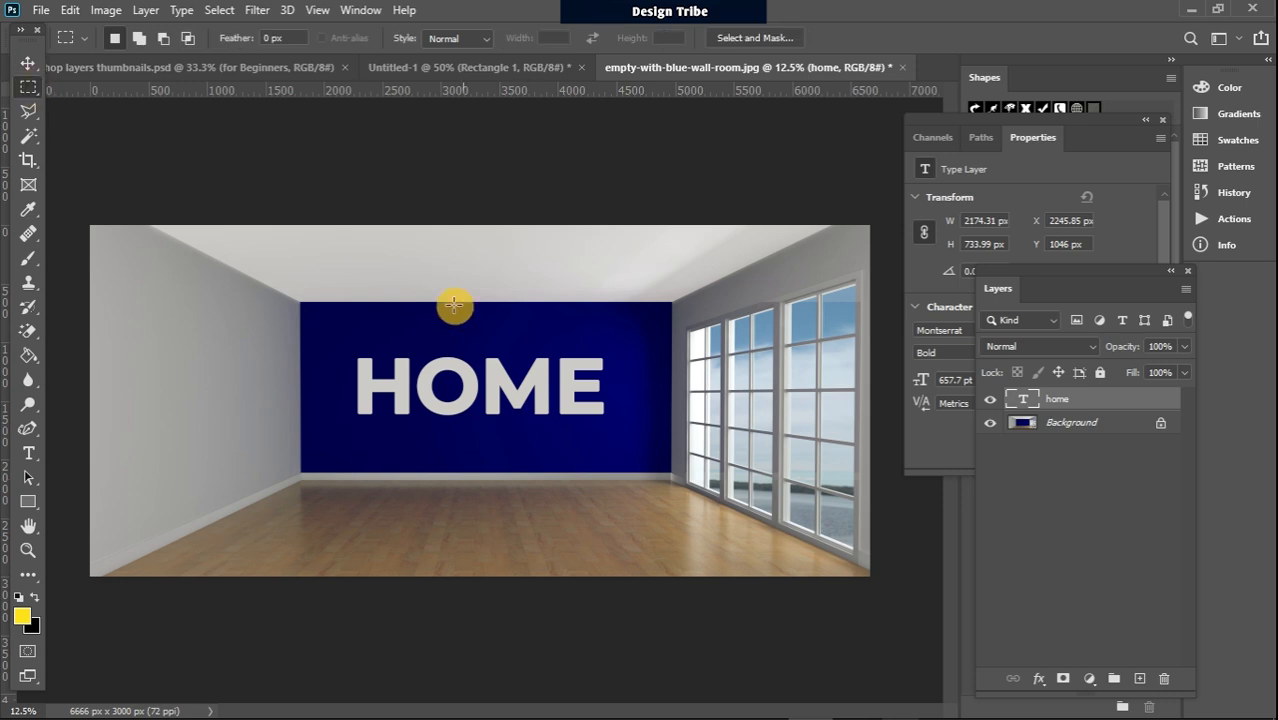
{"action": "left_click", "coordinate": [28, 62]}
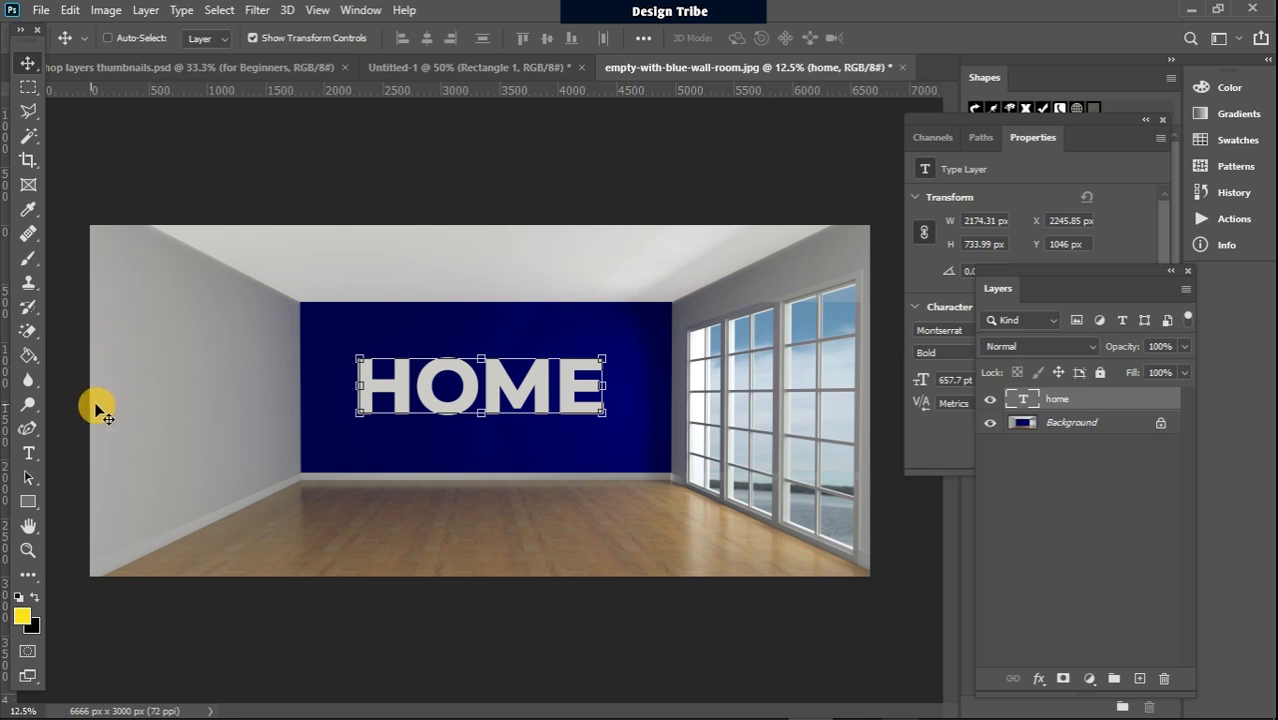
Step: Add a new layer and place the text WELCOME in Montserrat Bold 200 pt near the back of the floor
{"action": "left_click", "coordinate": [1139, 679]}
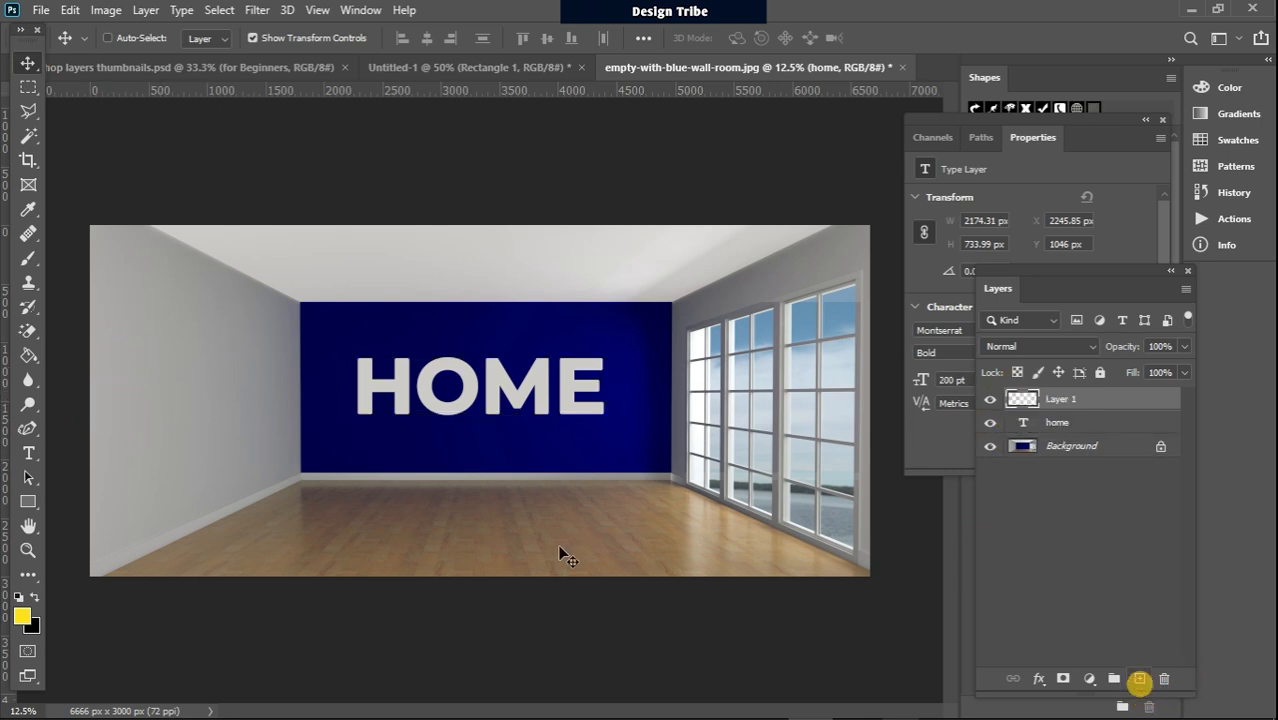
{"action": "left_click", "coordinate": [28, 453]}
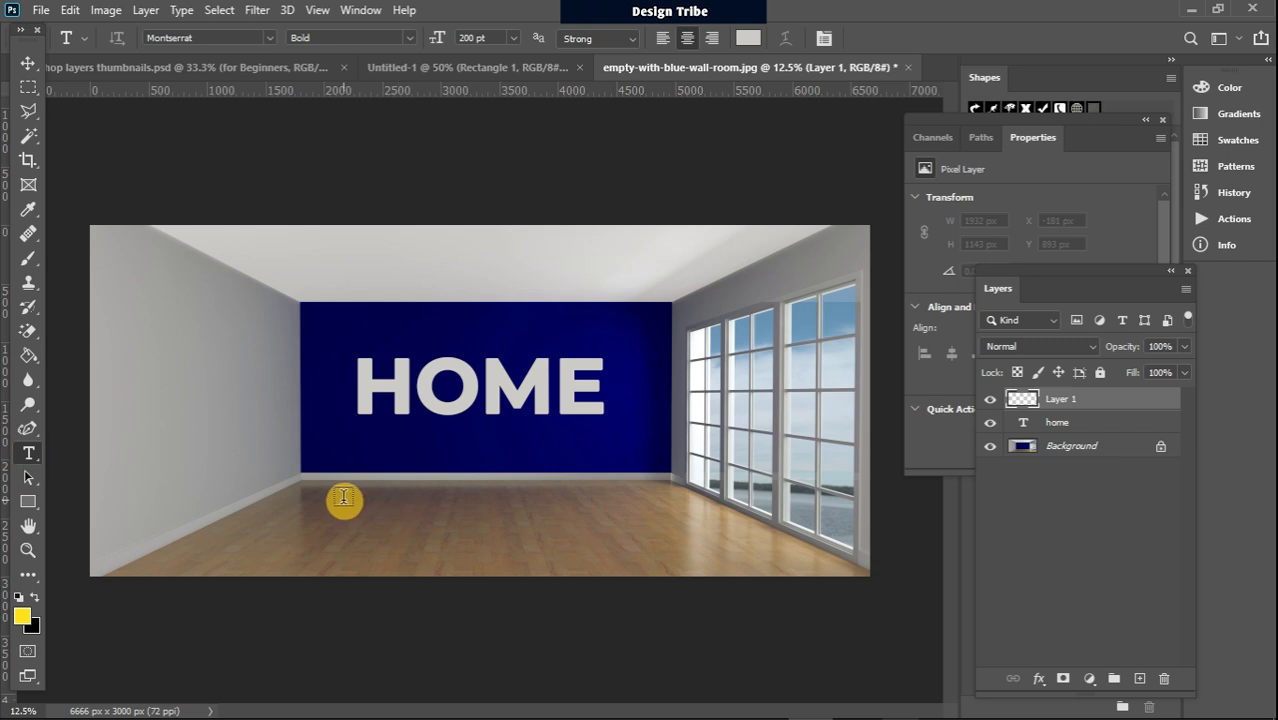
{"action": "left_click", "coordinate": [343, 497]}
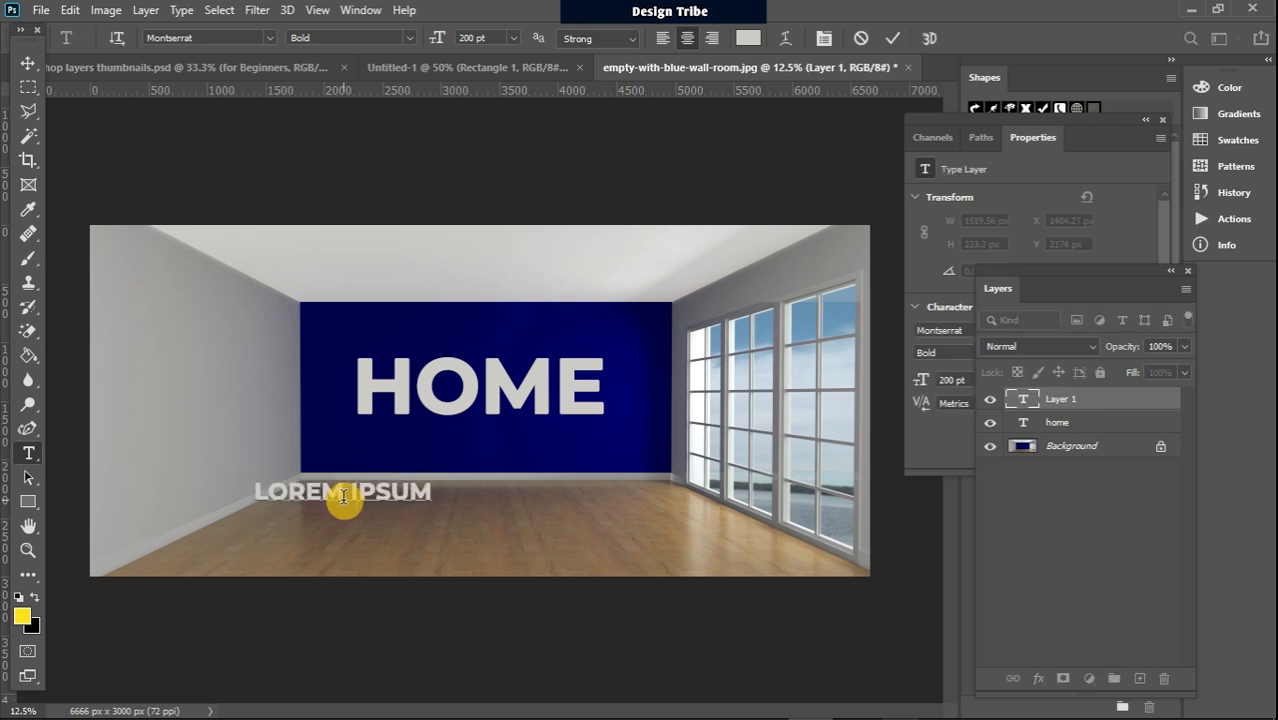
{"action": "type", "text": "WELCOME"}
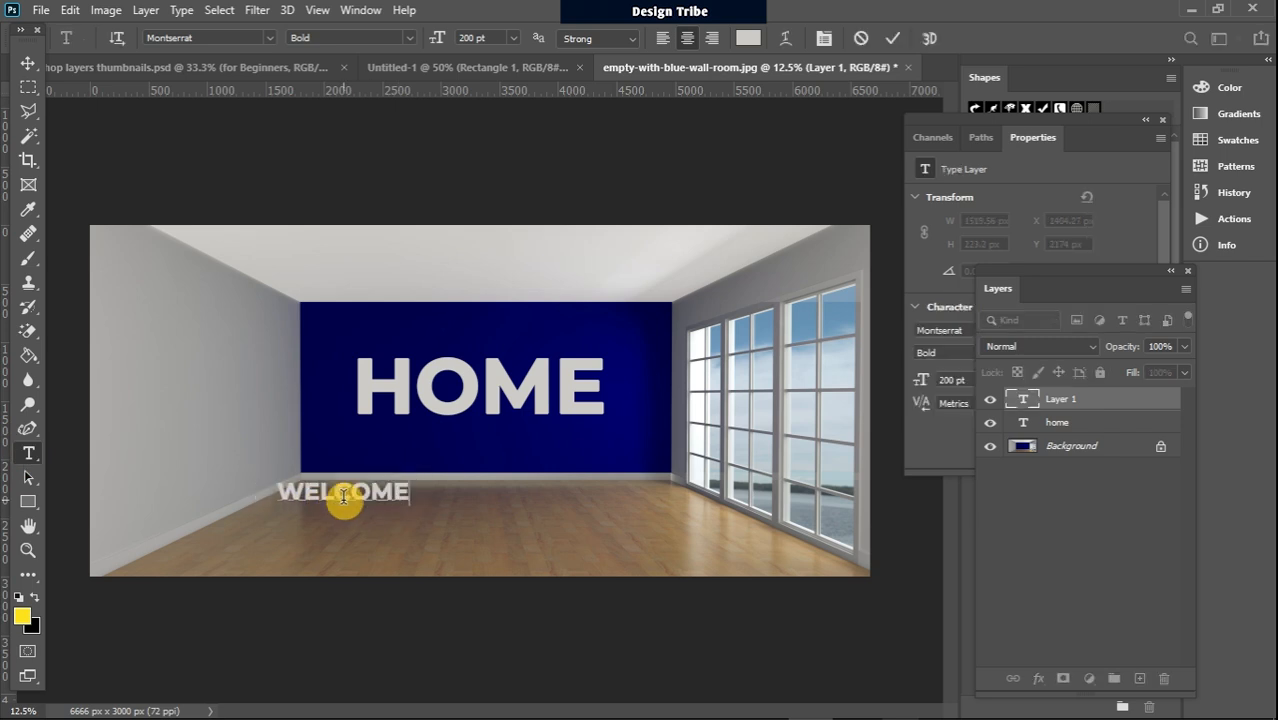
Step: Recolour the WELCOME text with the yellow foreground colour, f6e207
{"action": "double_click", "coordinate": [343, 494]}
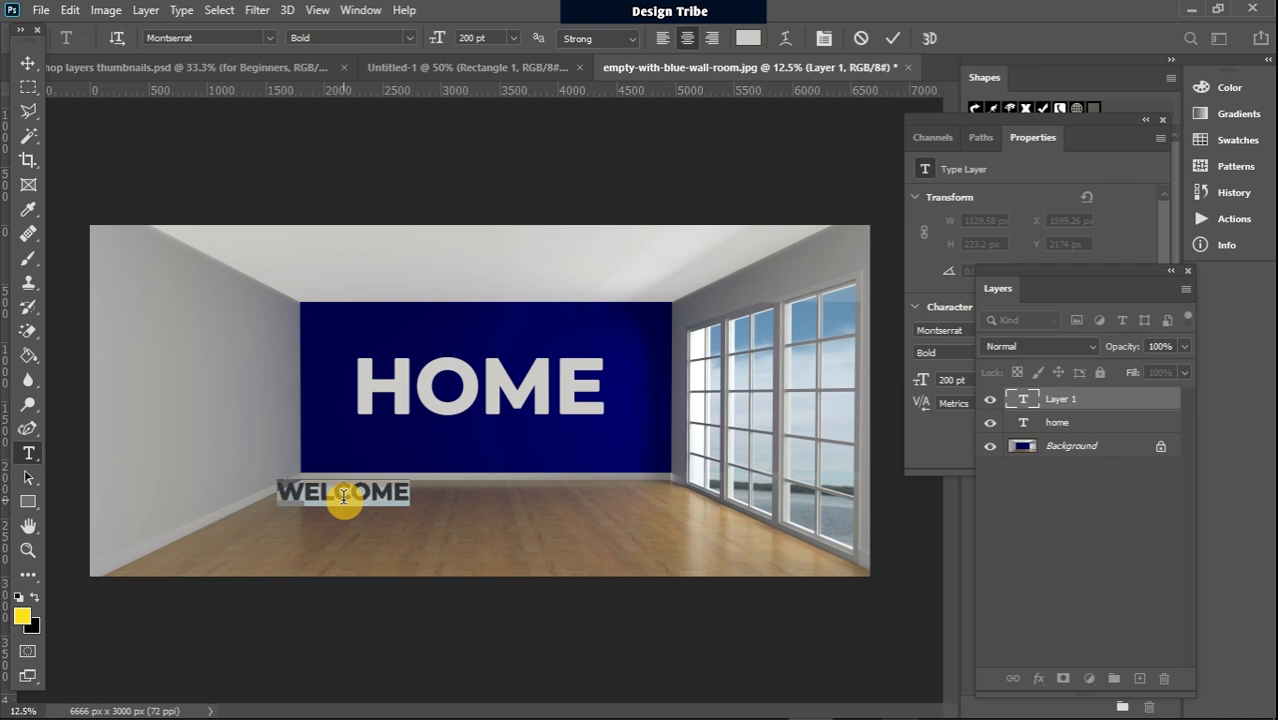
{"action": "left_click", "coordinate": [748, 38]}
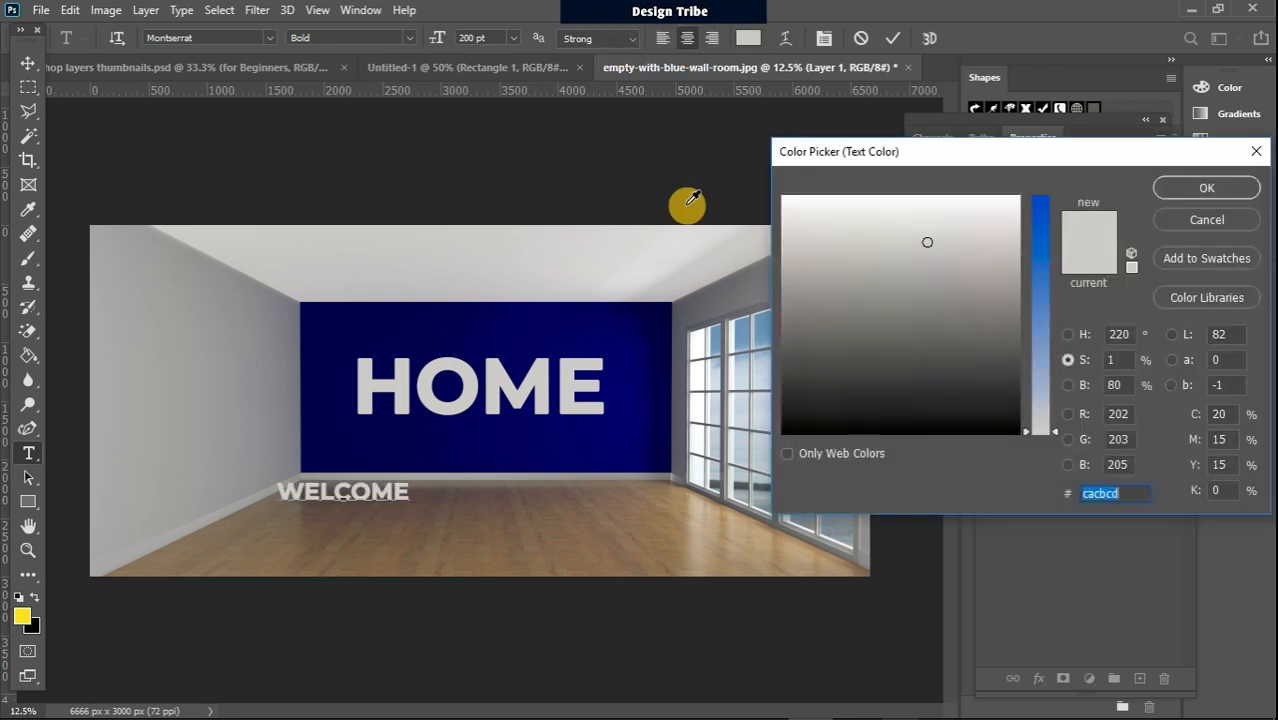
{"action": "left_click", "coordinate": [21, 612]}
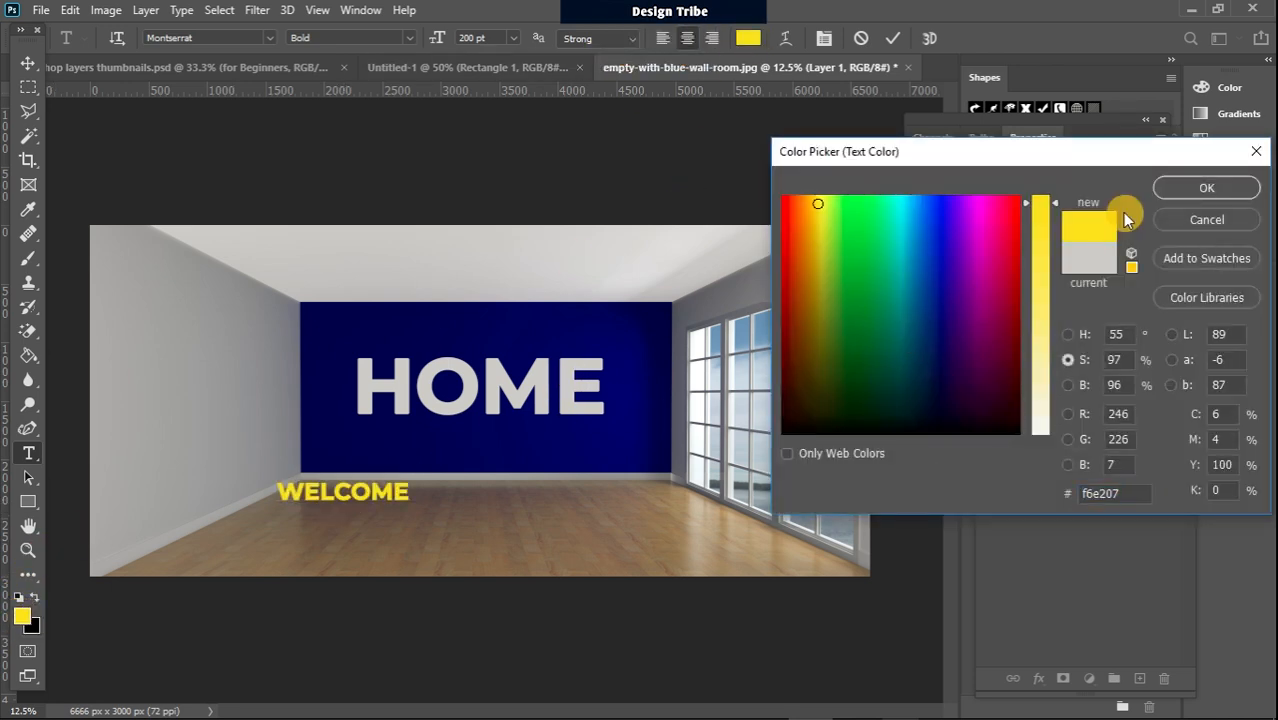
{"action": "left_click", "coordinate": [1203, 186]}
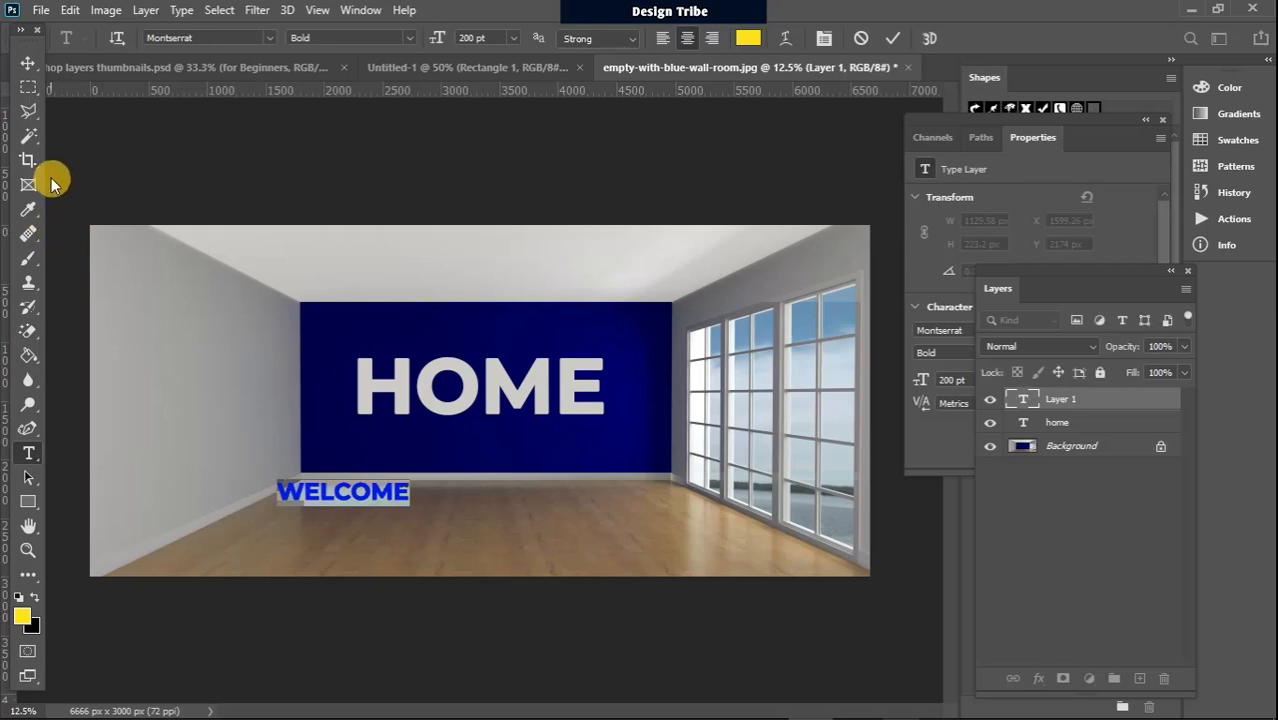
Step: Set the WELCOME text size to 600 pt and finish editing the text
{"action": "left_click", "coordinate": [517, 42]}
{"action": "left_click", "coordinate": [478, 10]}
{"action": "left_click", "coordinate": [479, 39]}
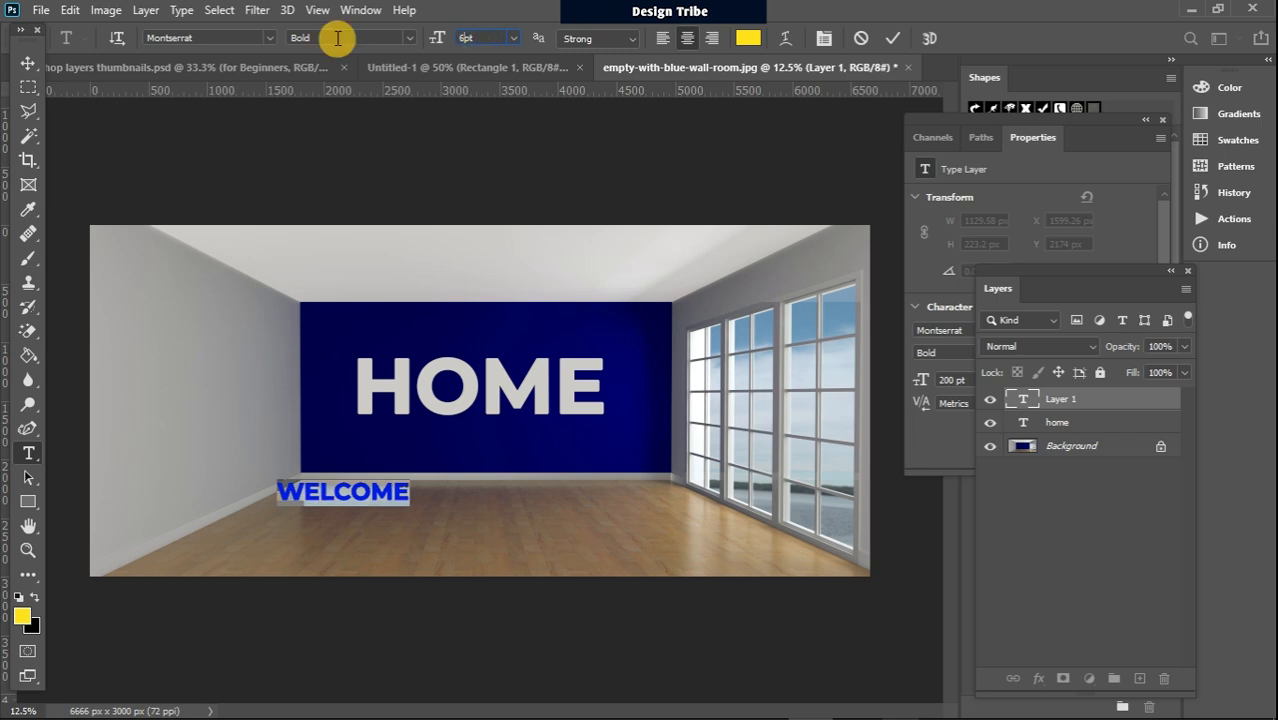
{"action": "key", "text": "Return"}
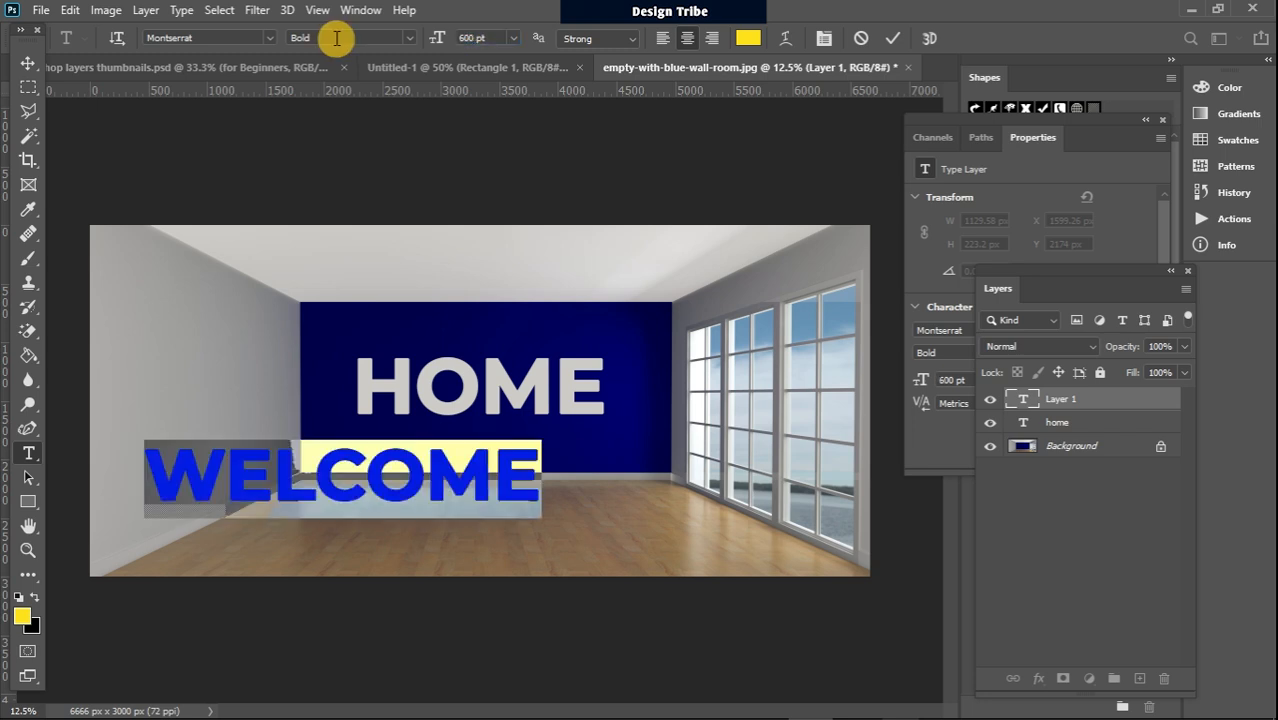
{"action": "left_click", "coordinate": [28, 63]}
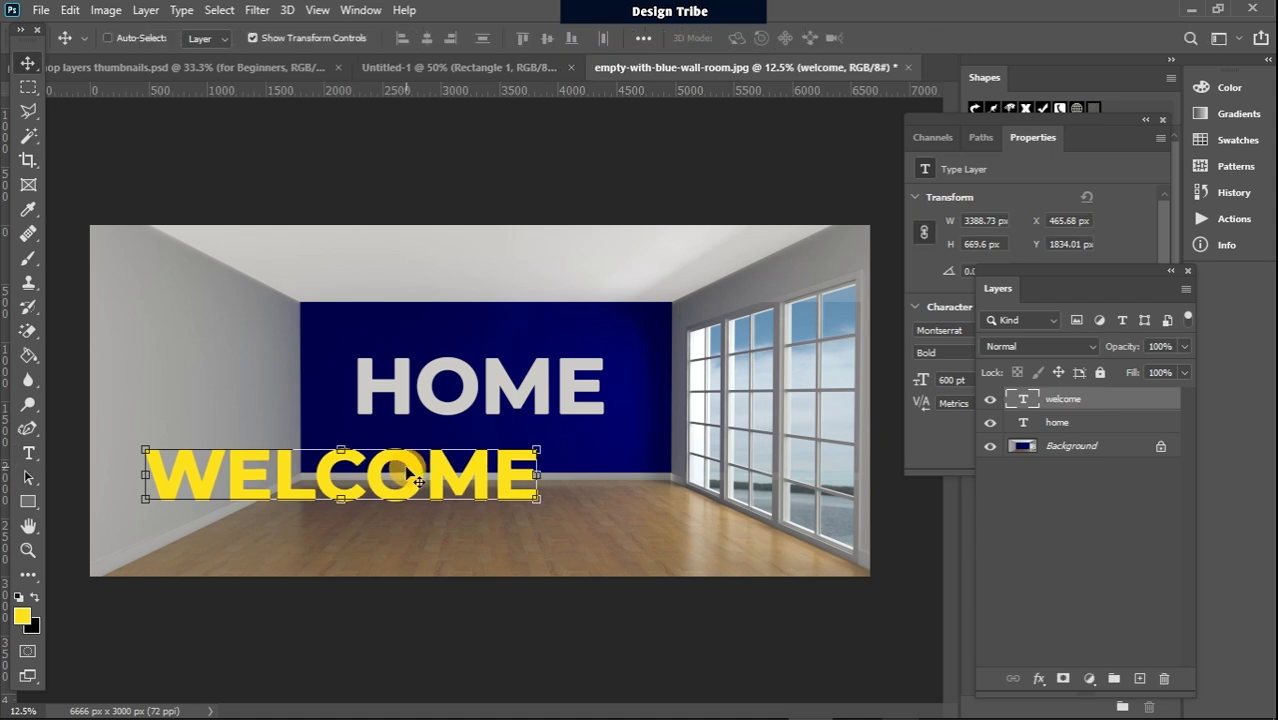
Step: Move WELCOME onto the grey side wall, scale it proportionally to about 39.66%, raise it slightly, and apply the transform
{"action": "left_click_drag", "start_coordinate": [418, 483], "coordinate": [413, 412]}
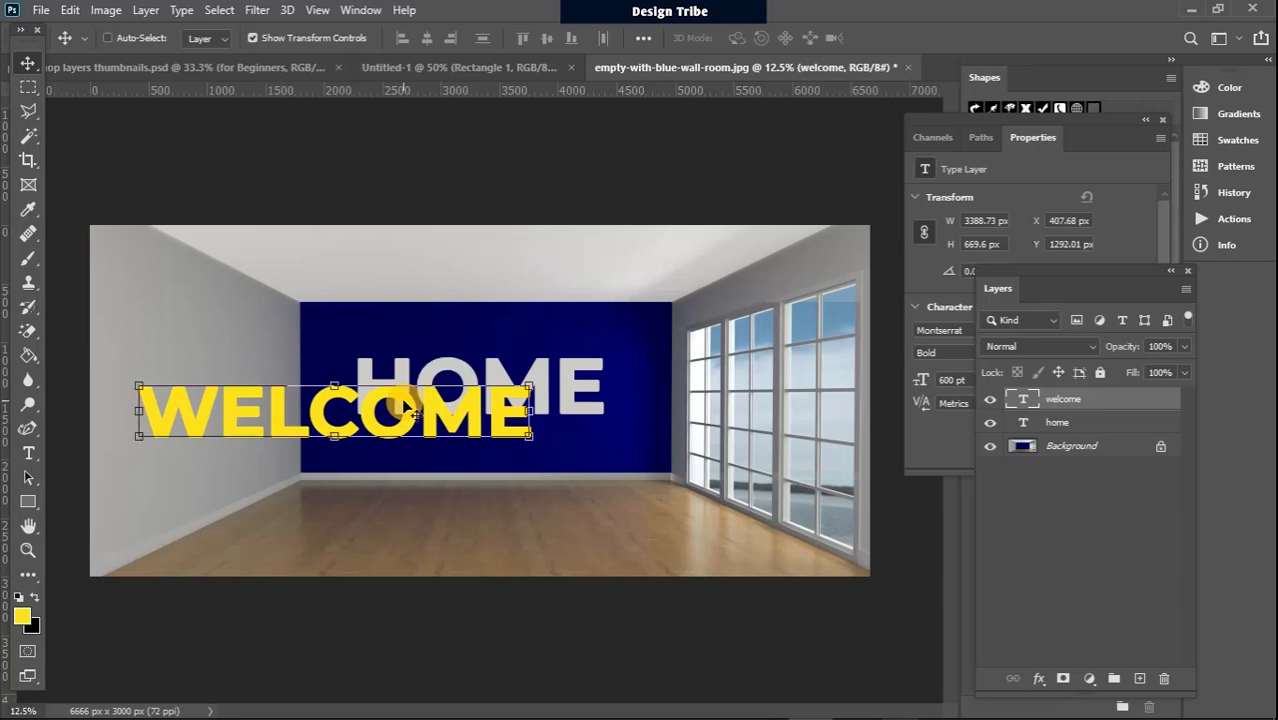
{"action": "left_click_drag", "start_coordinate": [528, 387], "coordinate": [244, 422]}
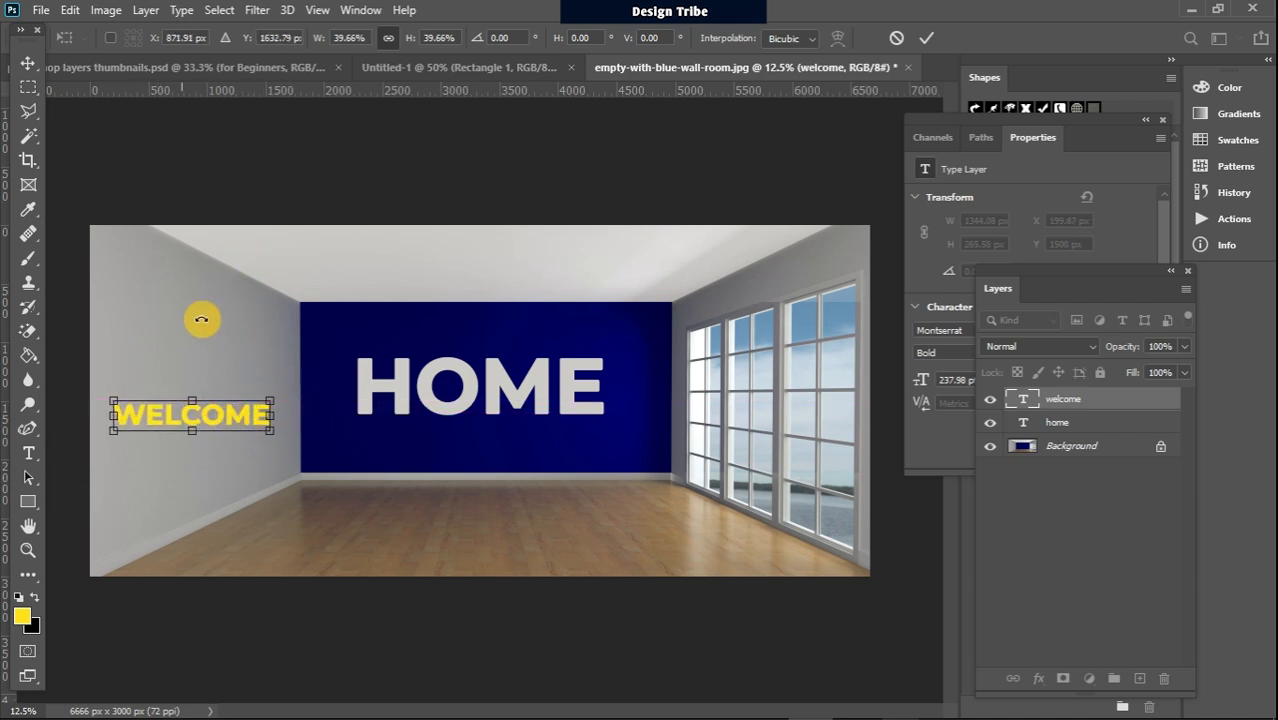
{"action": "left_click_drag", "start_coordinate": [230, 414], "coordinate": [230, 386]}
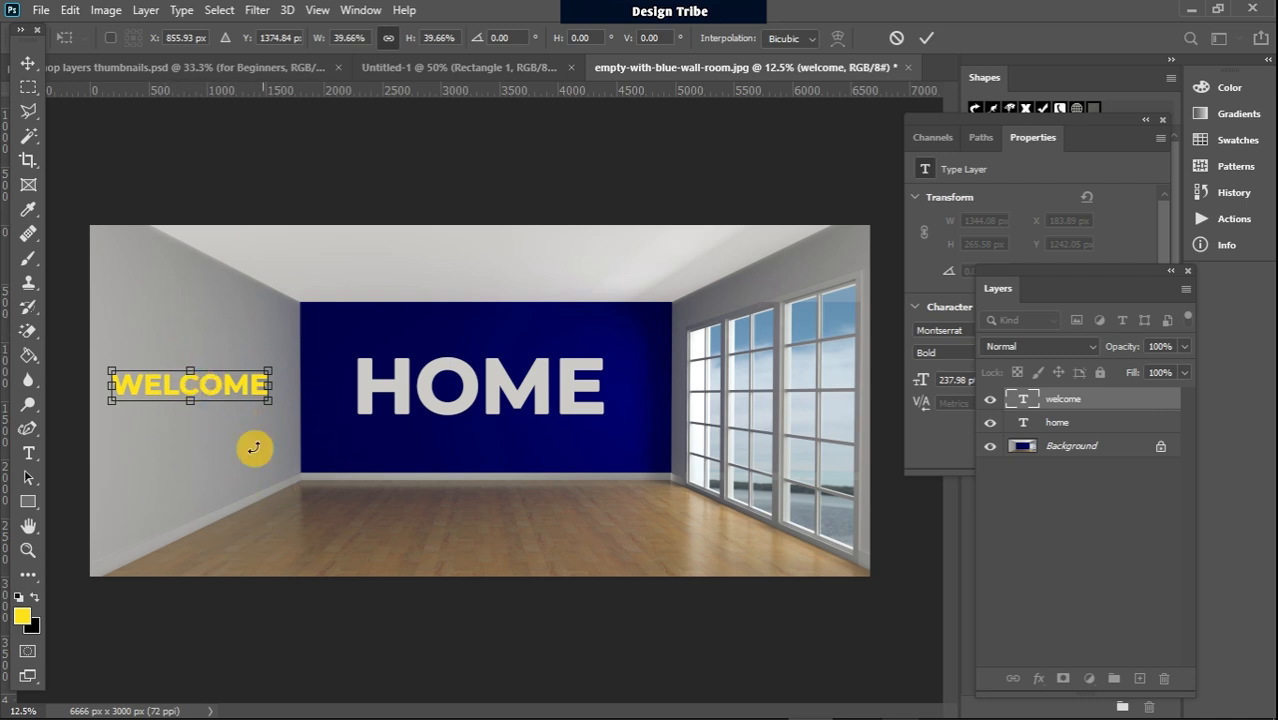
{"action": "right_click", "coordinate": [216, 383]}
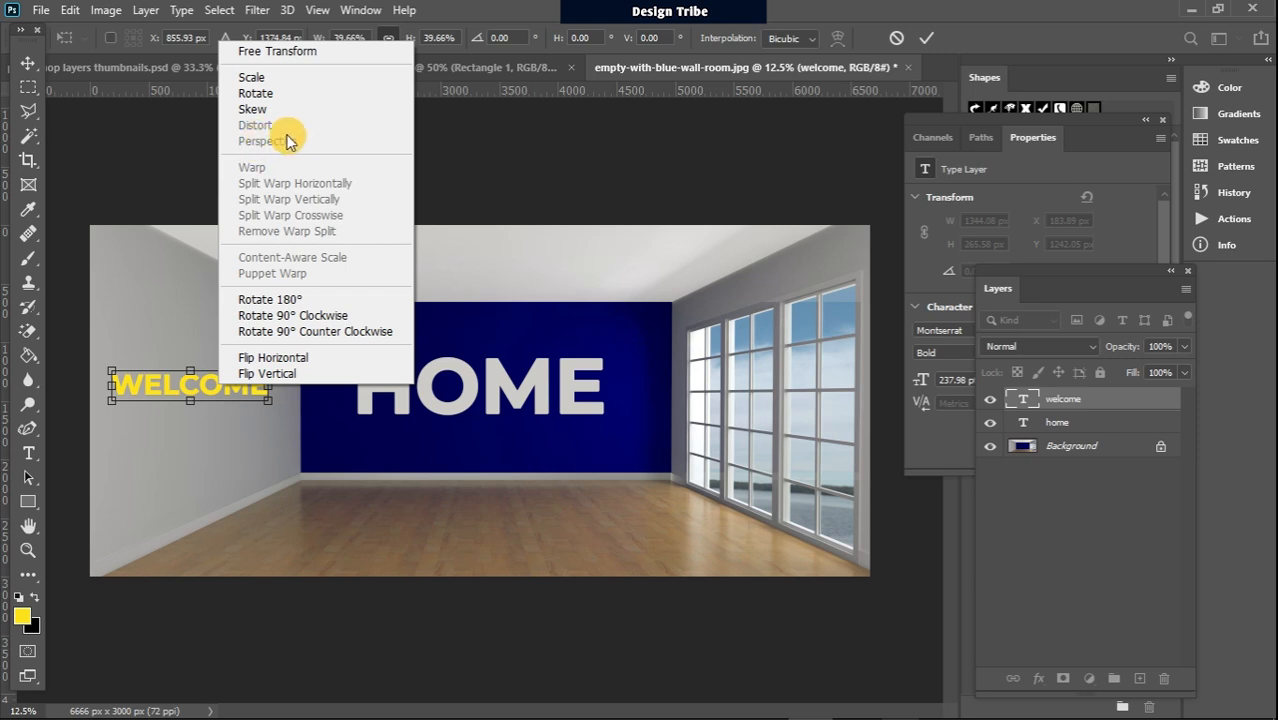
{"action": "left_click", "coordinate": [29, 66]}
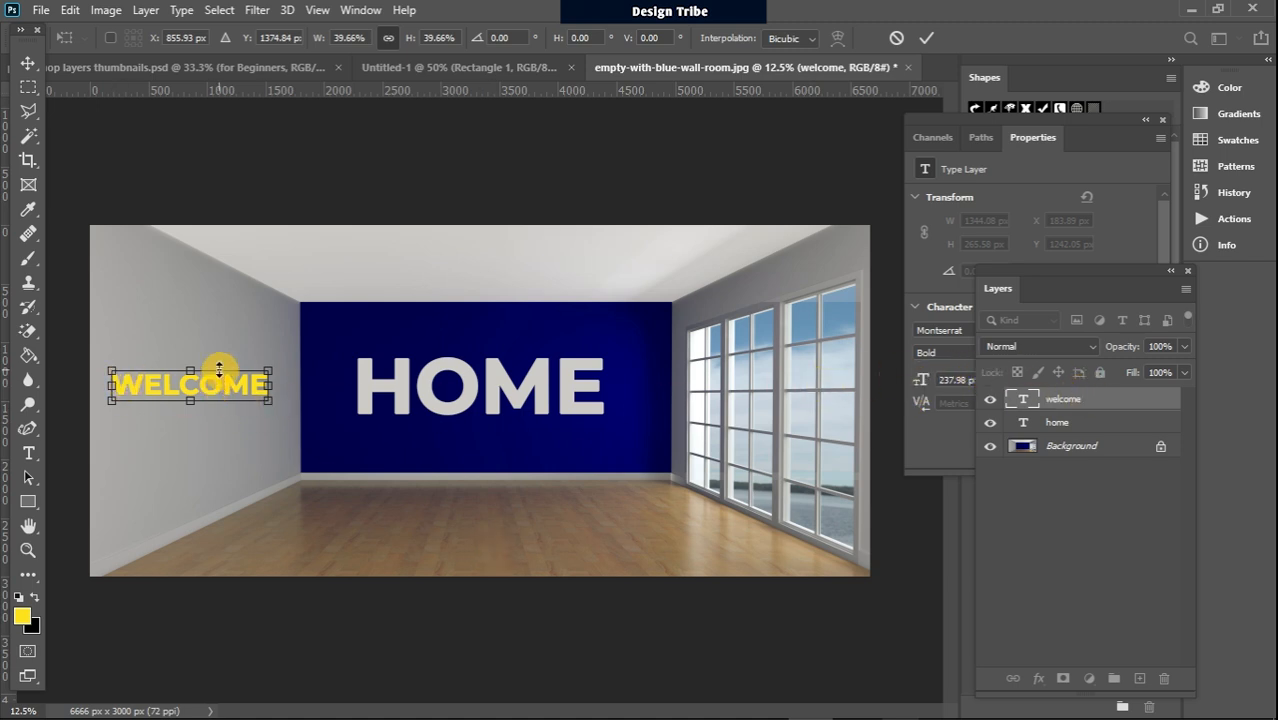
{"action": "left_click", "coordinate": [1093, 404]}
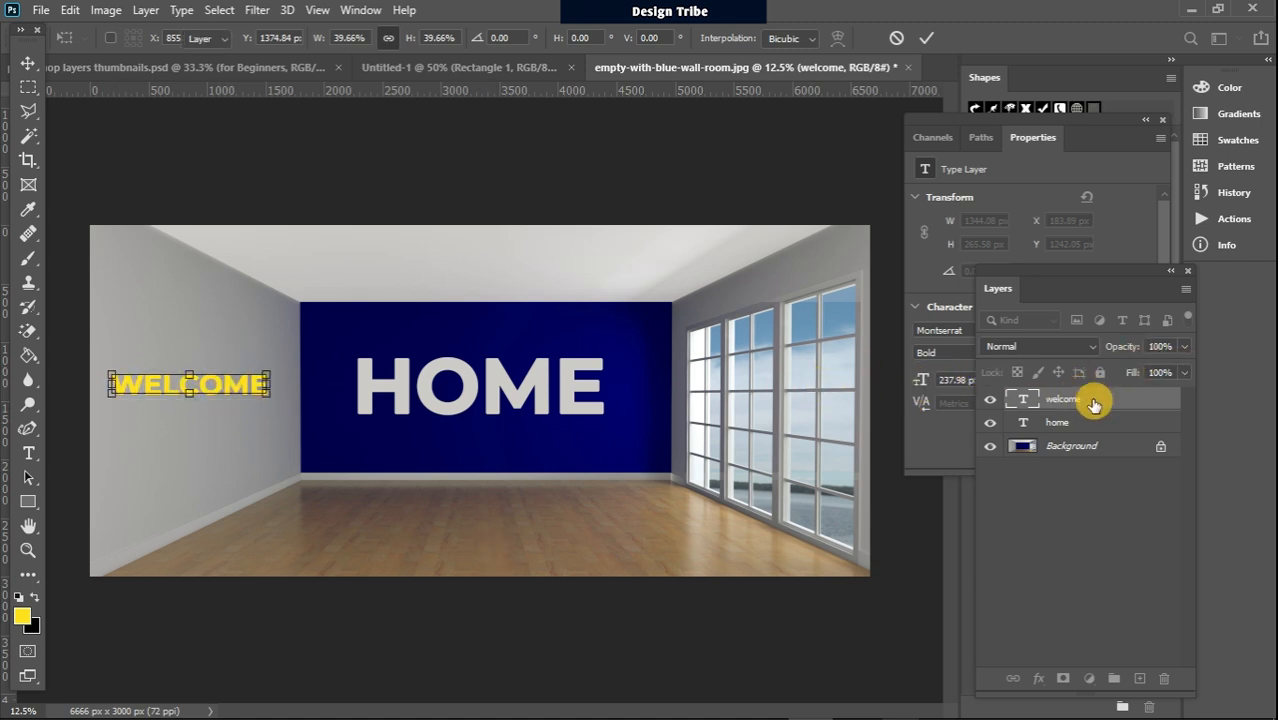
Step: Rasterize the welcome type layer
{"action": "right_click", "coordinate": [1107, 391]}
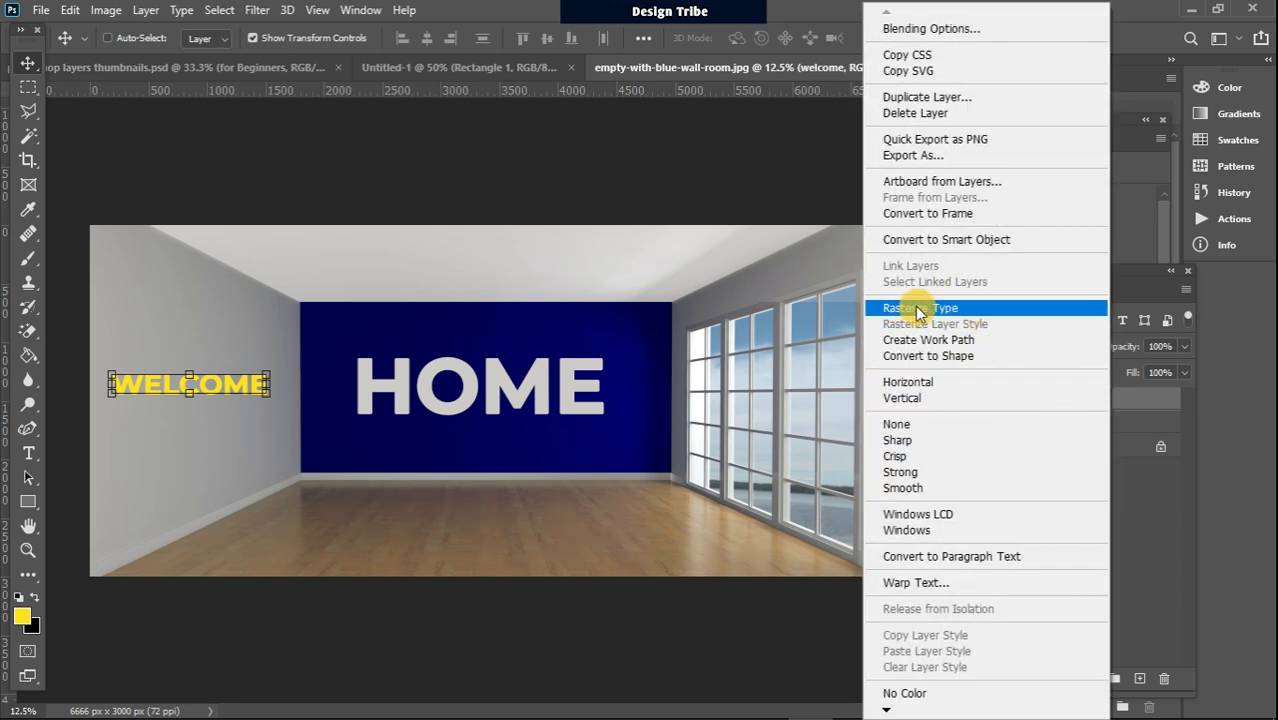
{"action": "left_click", "coordinate": [1160, 403]}
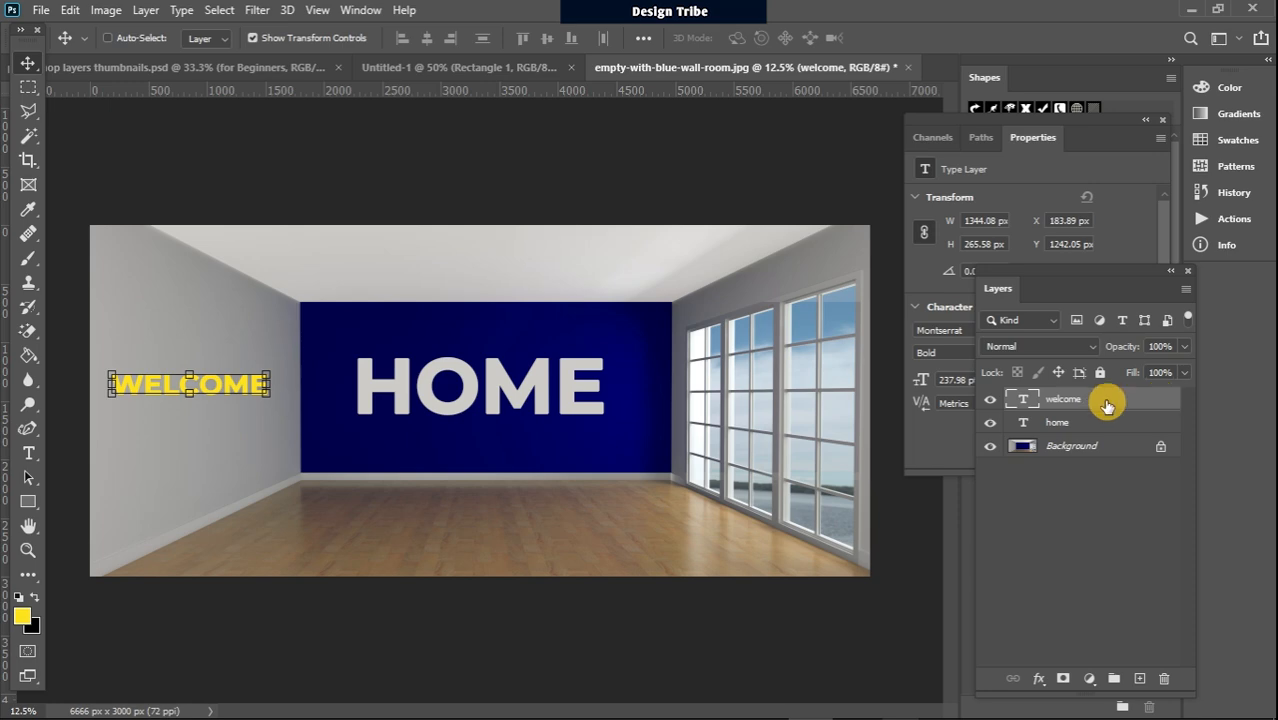
{"action": "right_click", "coordinate": [1105, 400]}
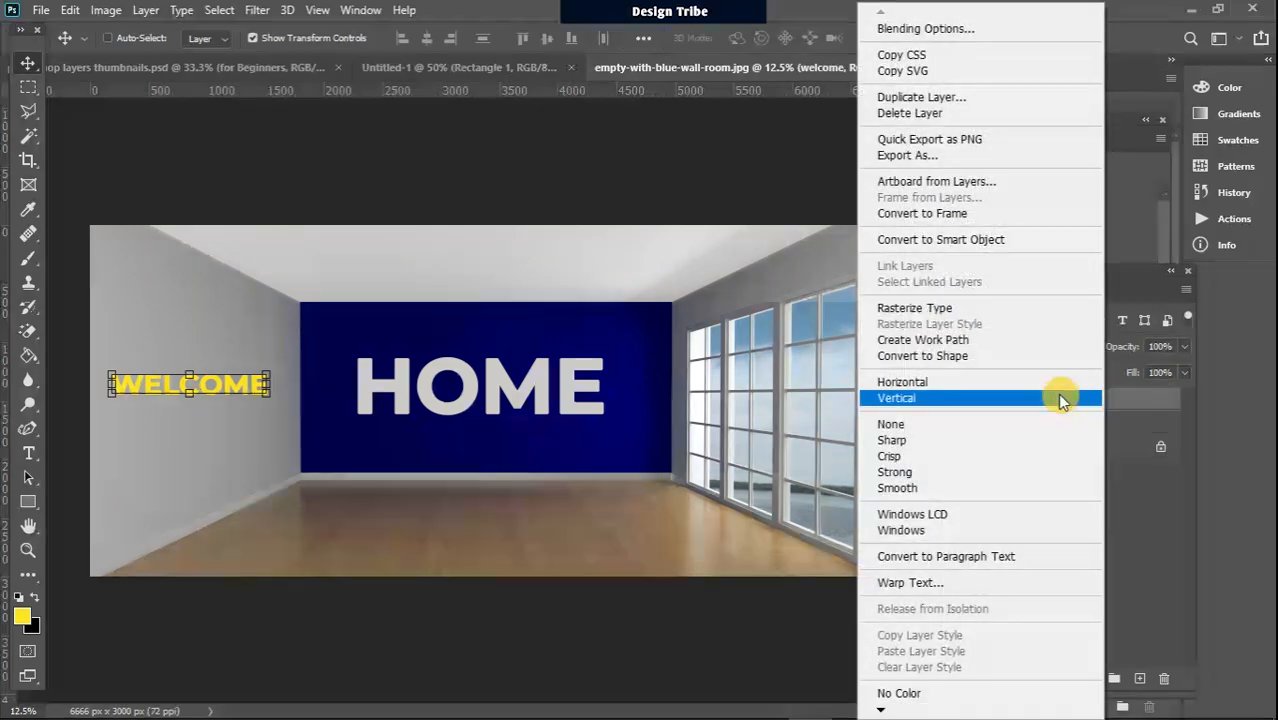
{"action": "left_click", "coordinate": [960, 308]}
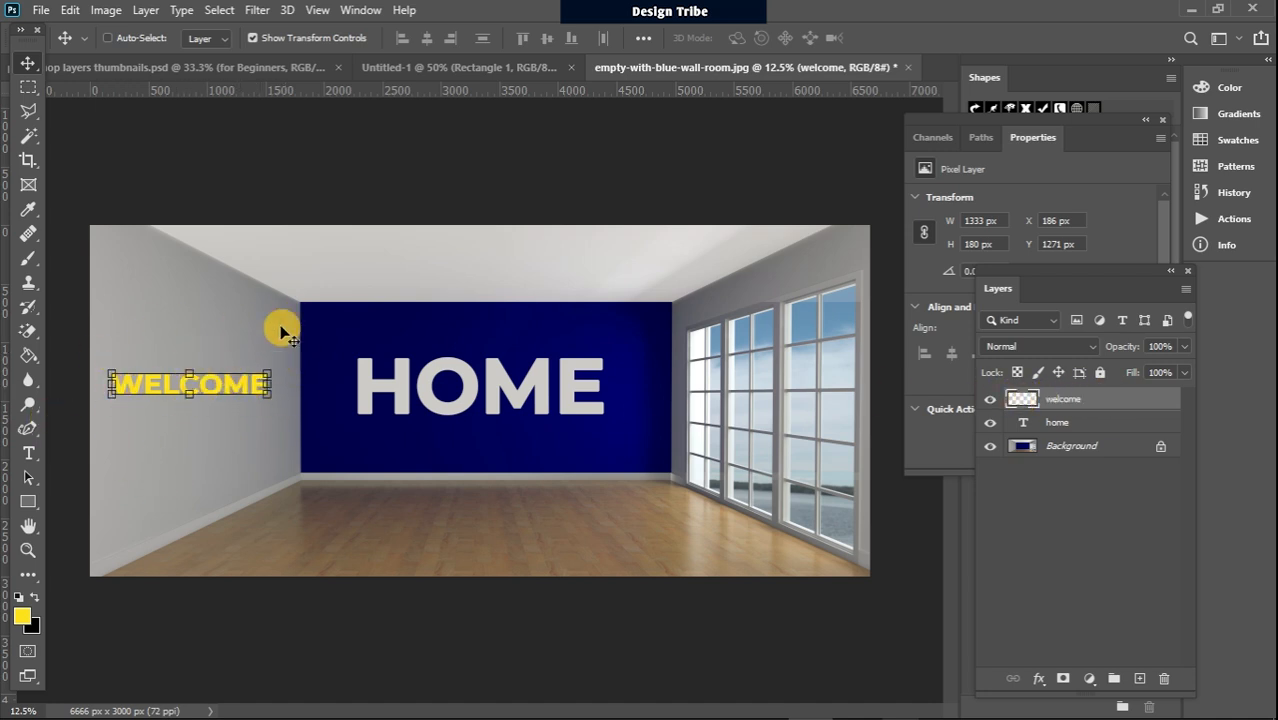
Step: Apply a Perspective transform to the rasterized WELCOME, enlarging its outer edge to about 340% of the height
{"action": "right_click", "coordinate": [210, 386]}
{"action": "left_click", "coordinate": [250, 381]}
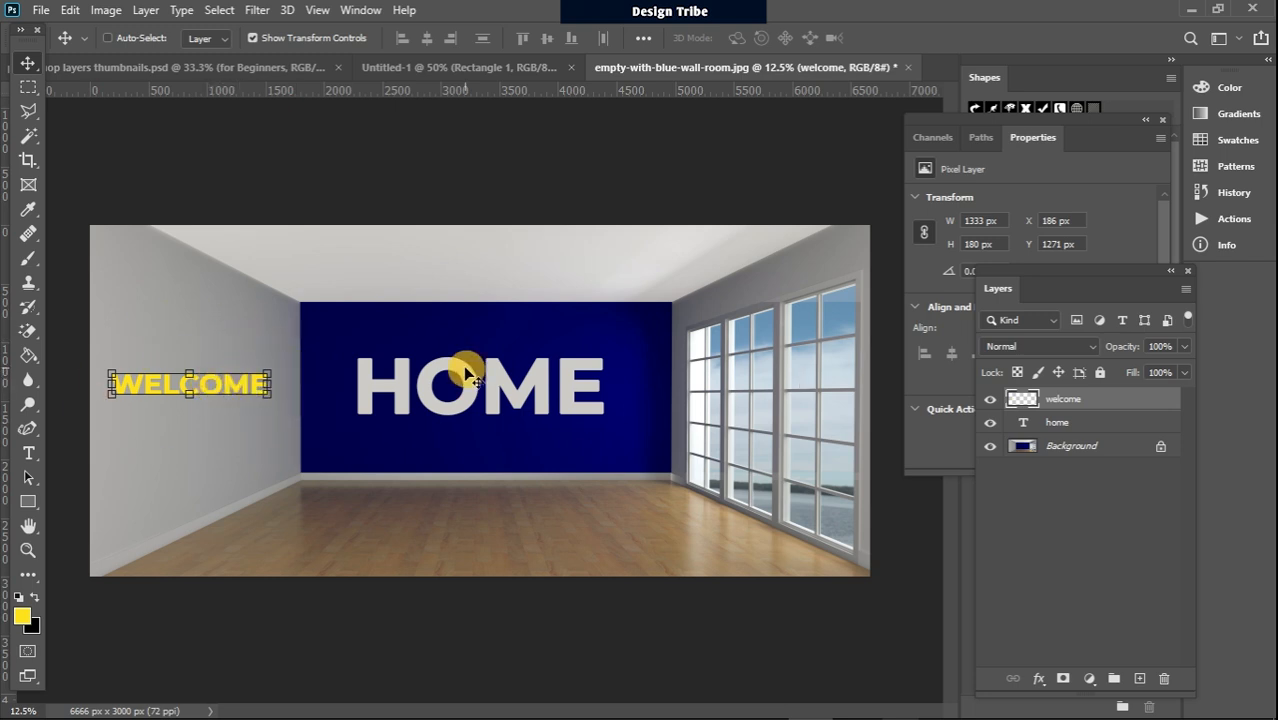
{"action": "key", "text": "ctrl"}
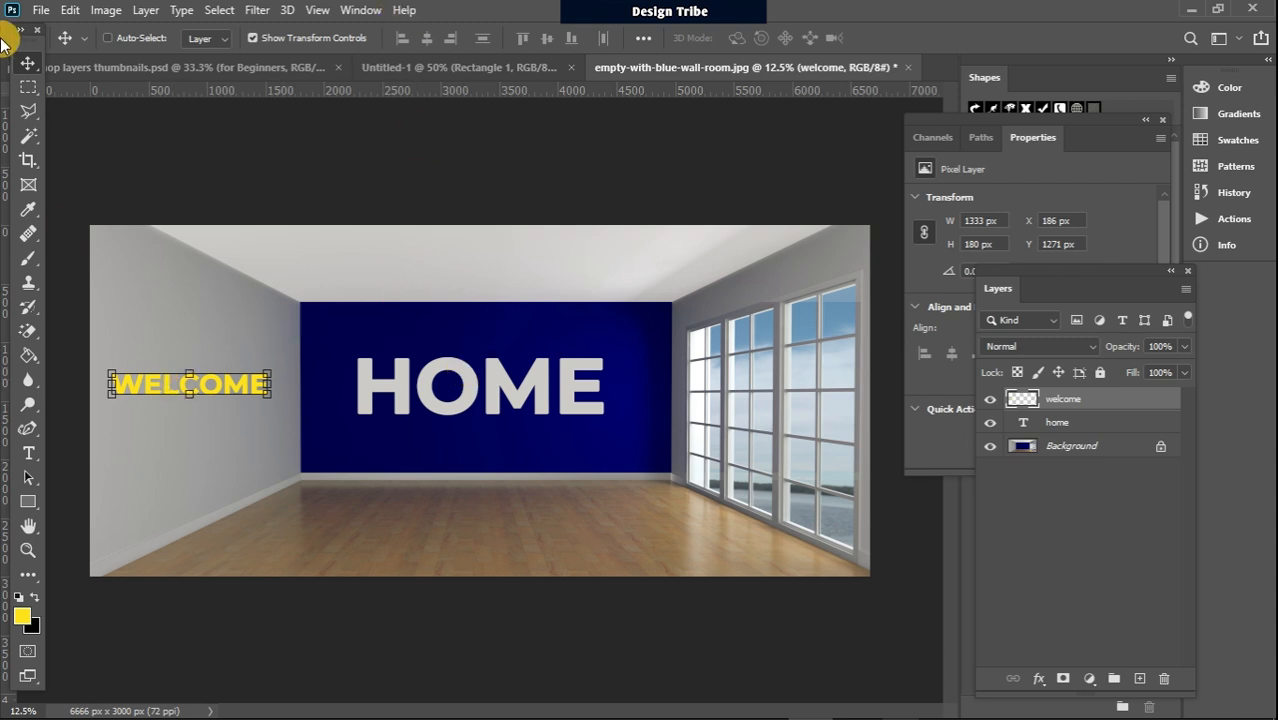
{"action": "left_click", "coordinate": [70, 10]}
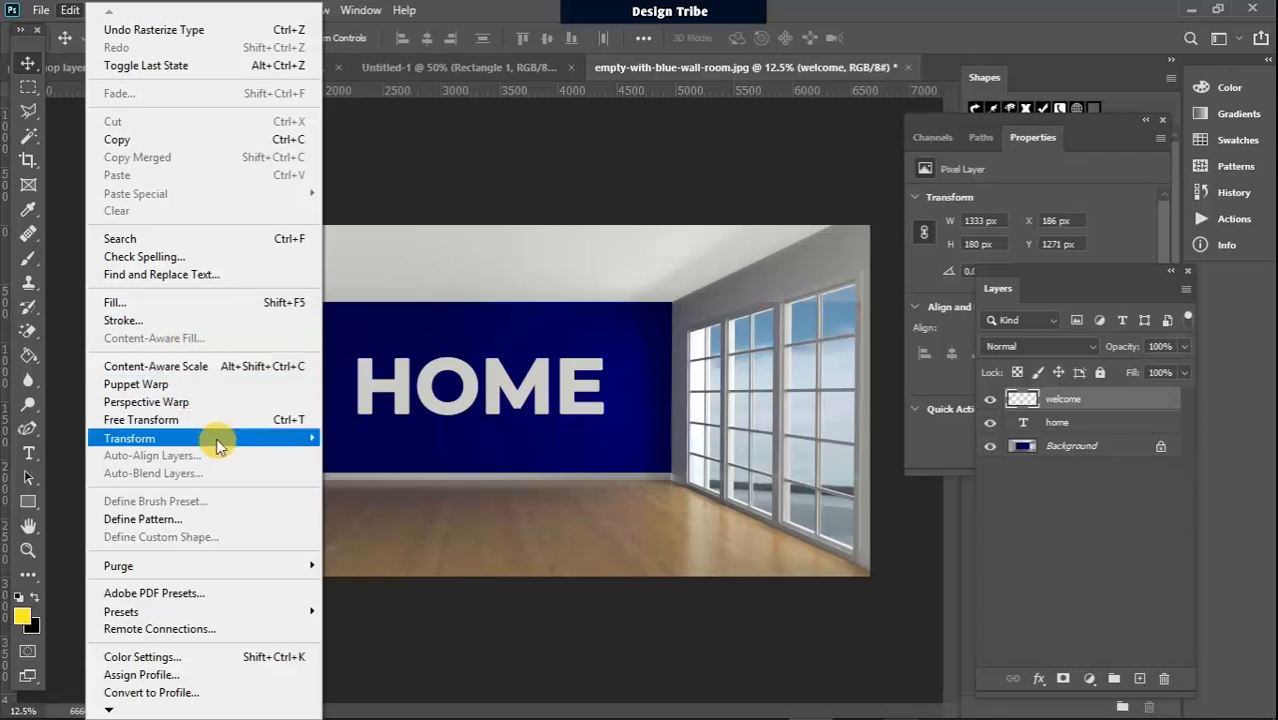
{"action": "mouse_move", "coordinate": [218, 446]}
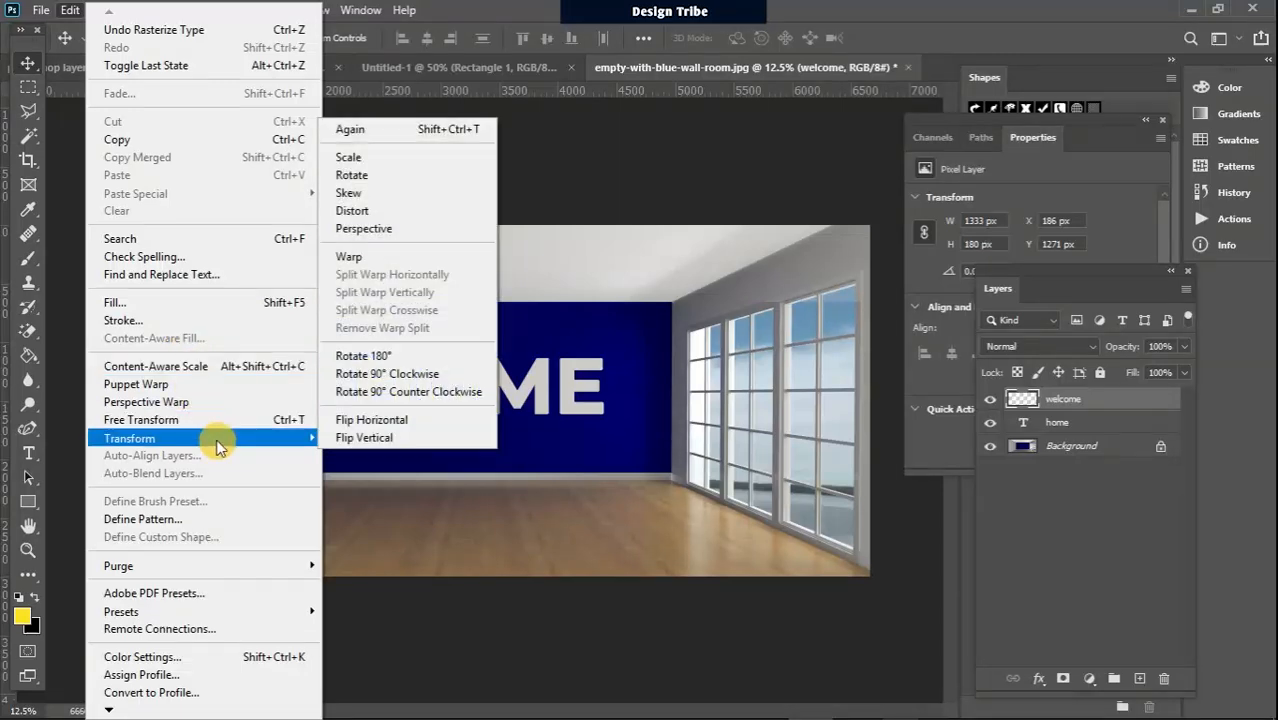
{"action": "left_click", "coordinate": [405, 233]}
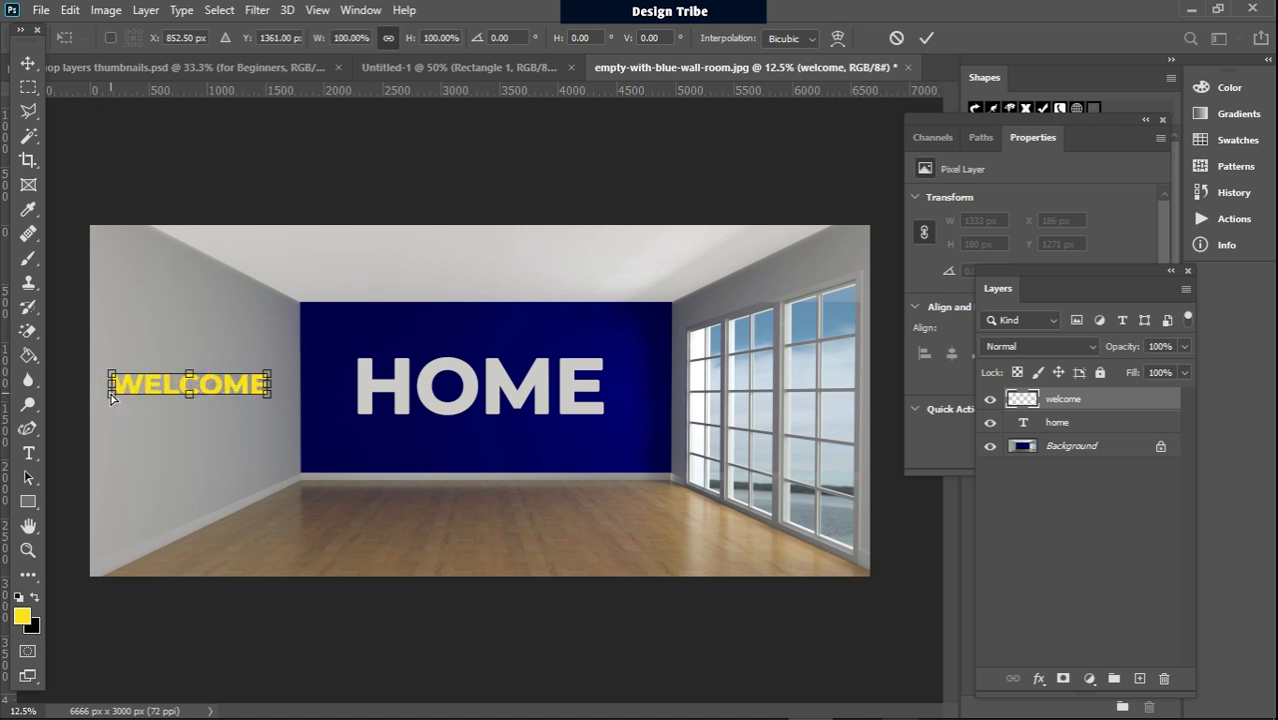
{"action": "left_click_drag", "start_coordinate": [111, 395], "coordinate": [109, 423]}
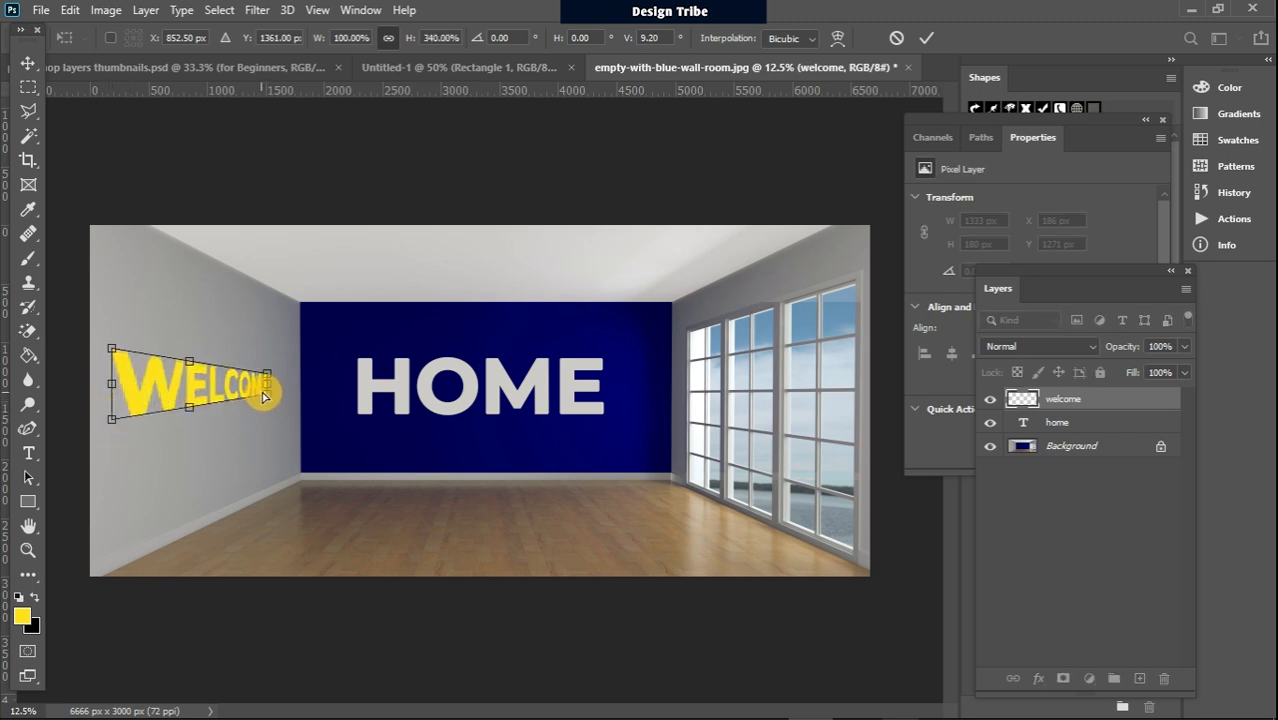
Step: Spread the inner edge of WELCOME slightly with the perspective handles to follow the wall, and apply the transform
{"action": "left_click_drag", "start_coordinate": [267, 397], "coordinate": [264, 399]}
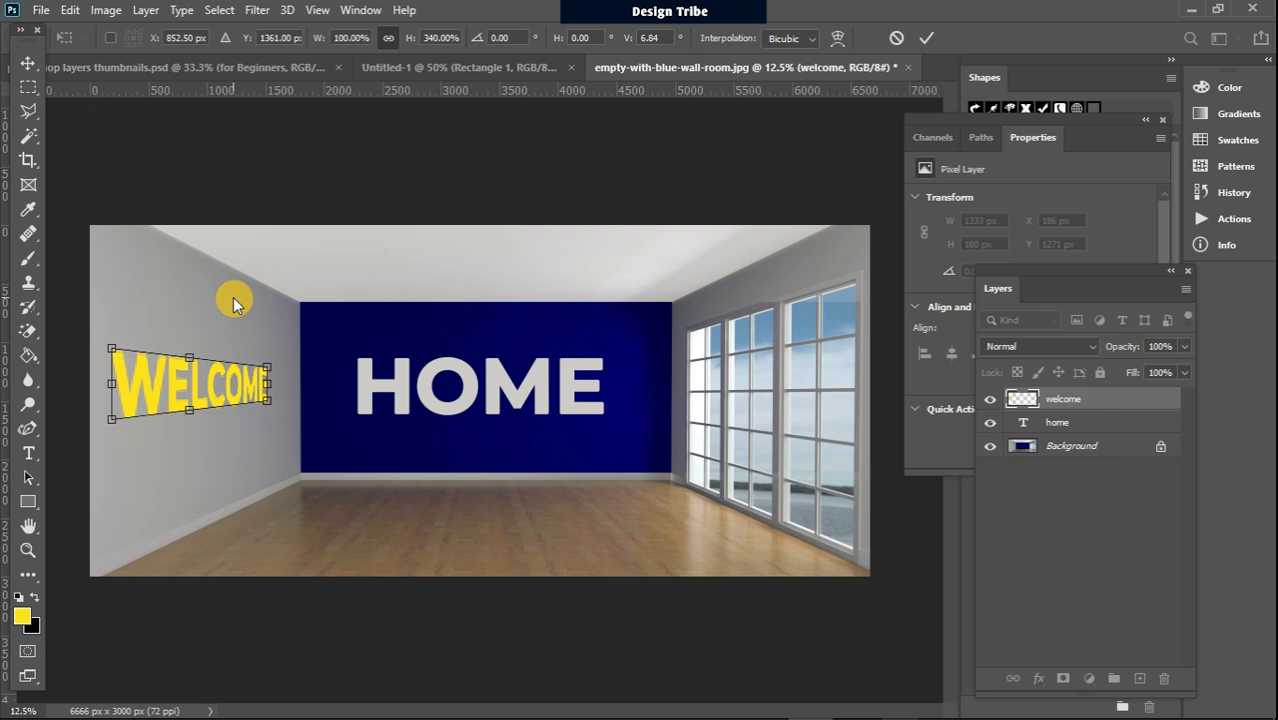
{"action": "left_click", "coordinate": [28, 63]}
{"action": "left_click", "coordinate": [28, 87]}
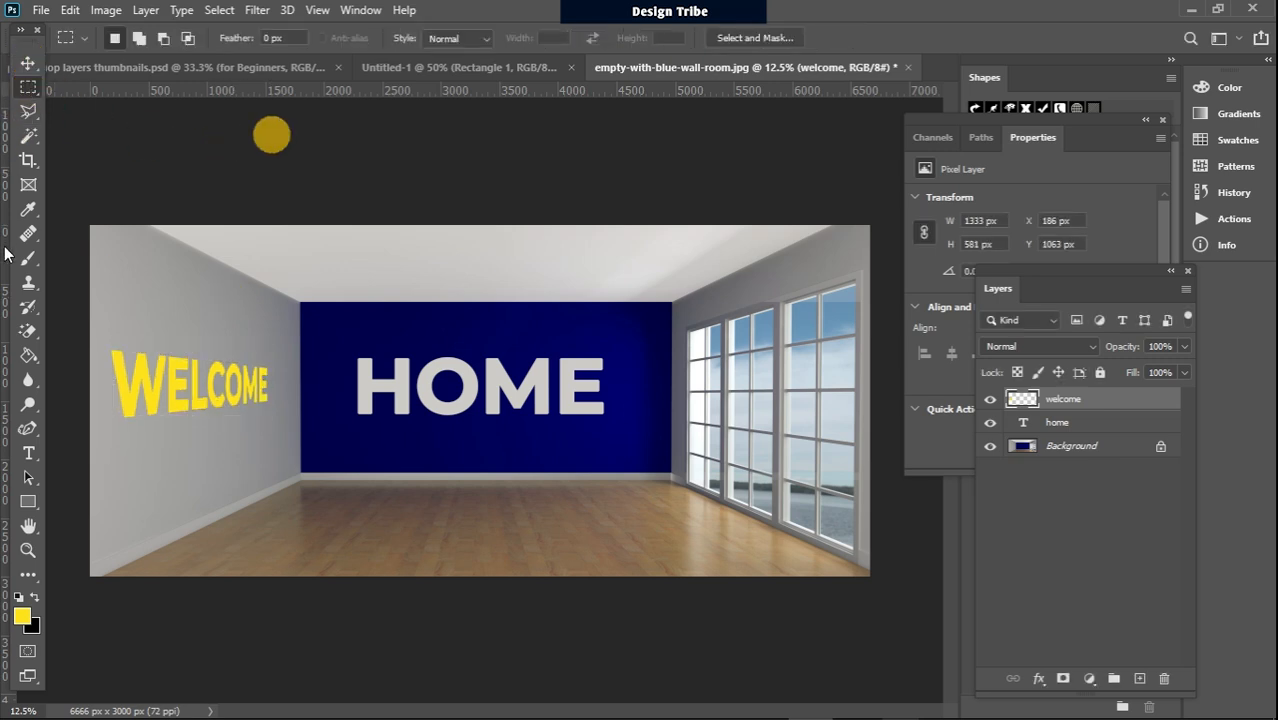
Step: Select the home layer, move HOME toward WELCOME, and move it back near the middle of the blue wall
{"action": "left_click", "coordinate": [28, 63]}
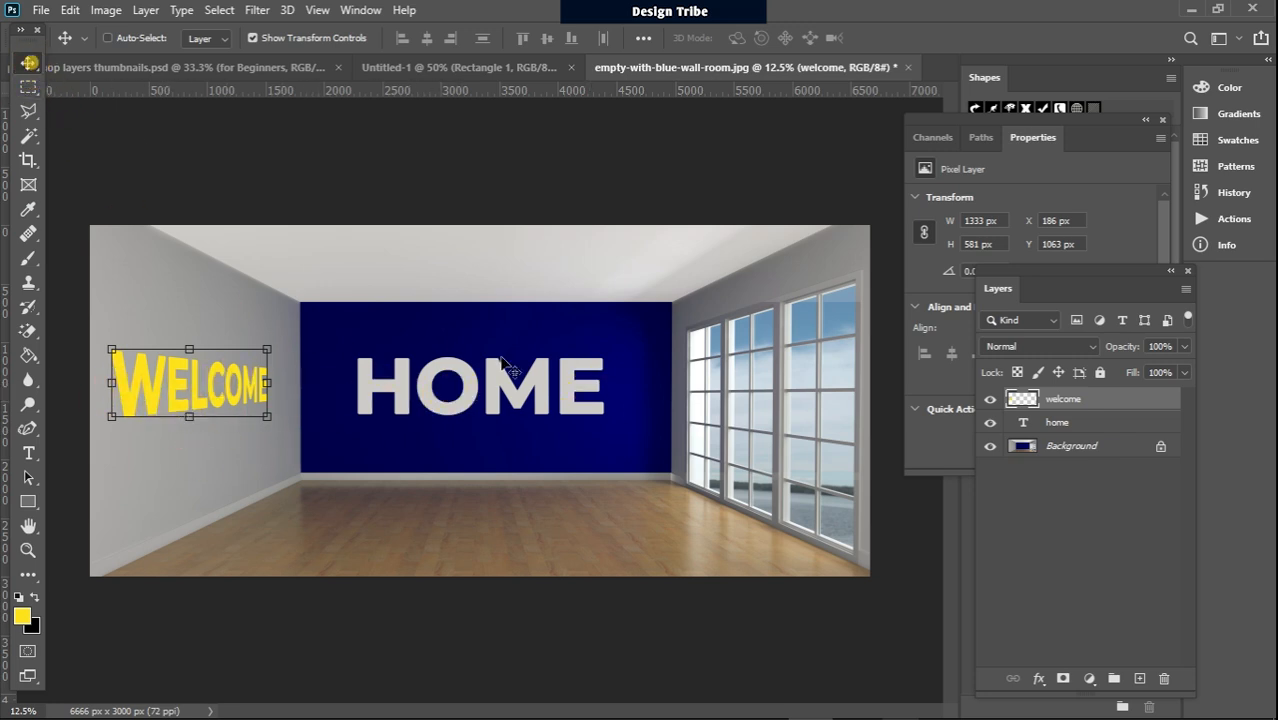
{"action": "left_click", "coordinate": [1020, 430]}
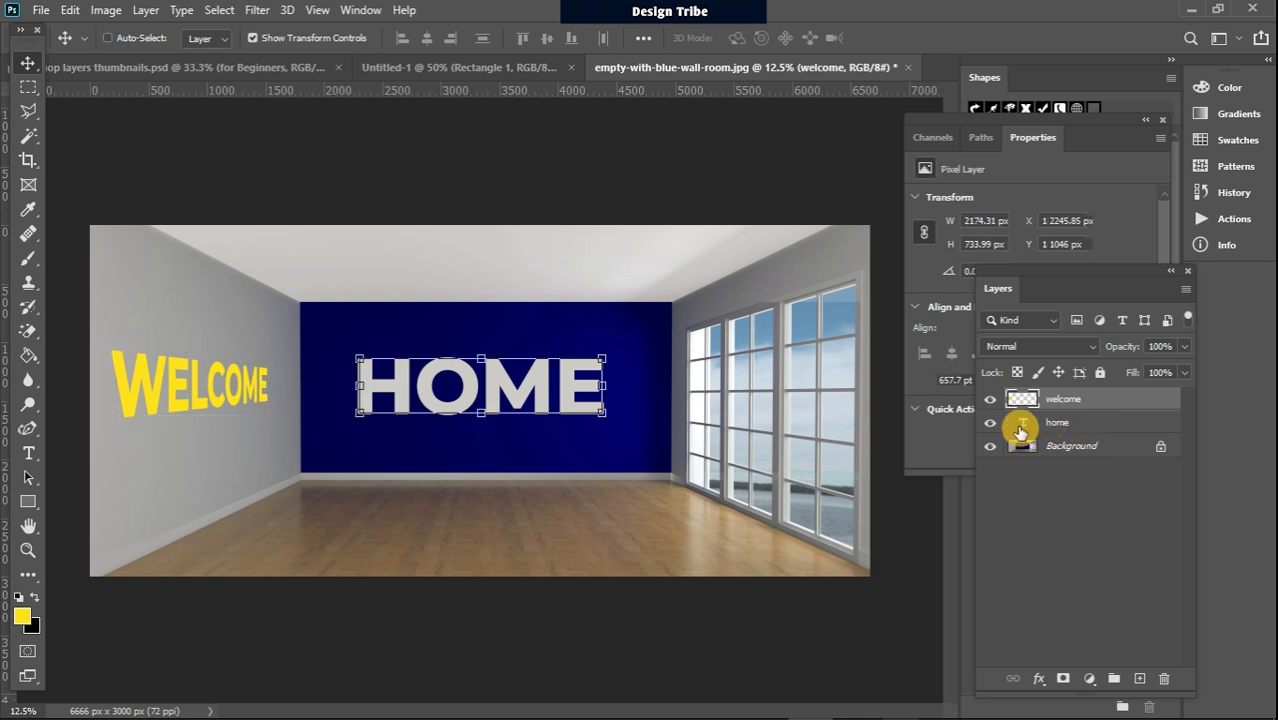
{"action": "left_click_drag", "start_coordinate": [514, 376], "coordinate": [421, 386]}
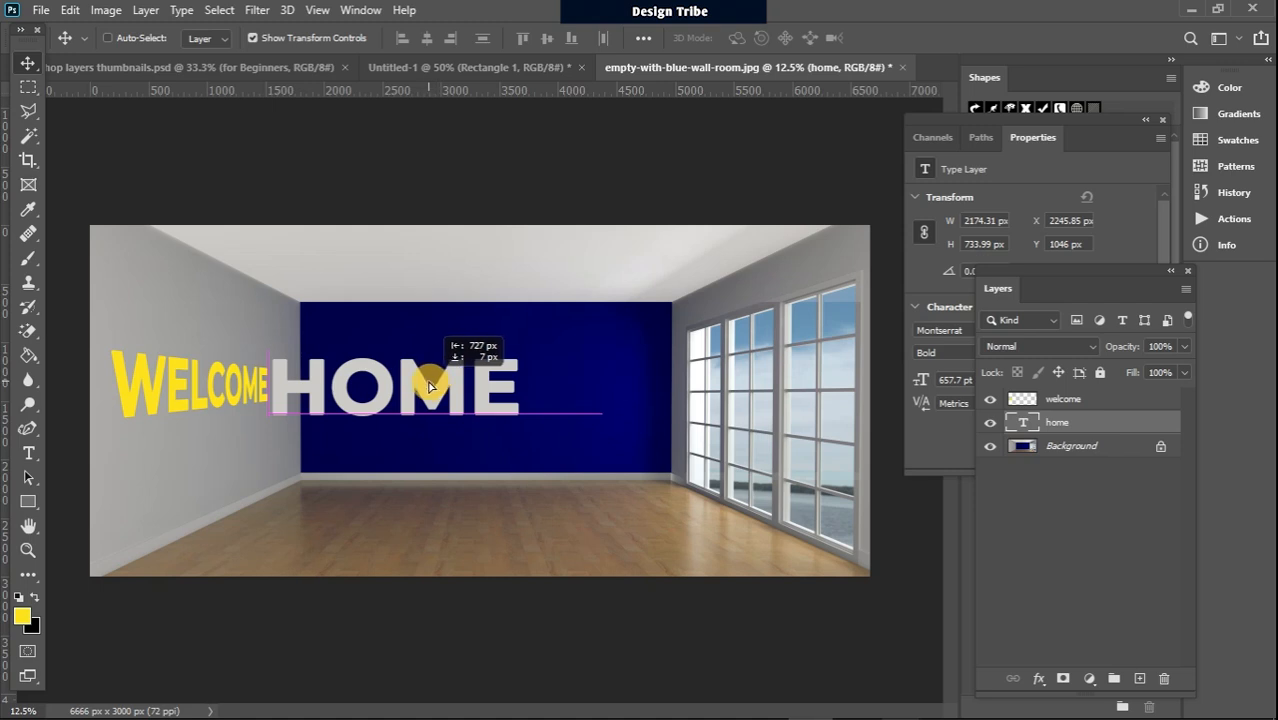
{"action": "left_click_drag", "start_coordinate": [430, 385], "coordinate": [507, 380]}
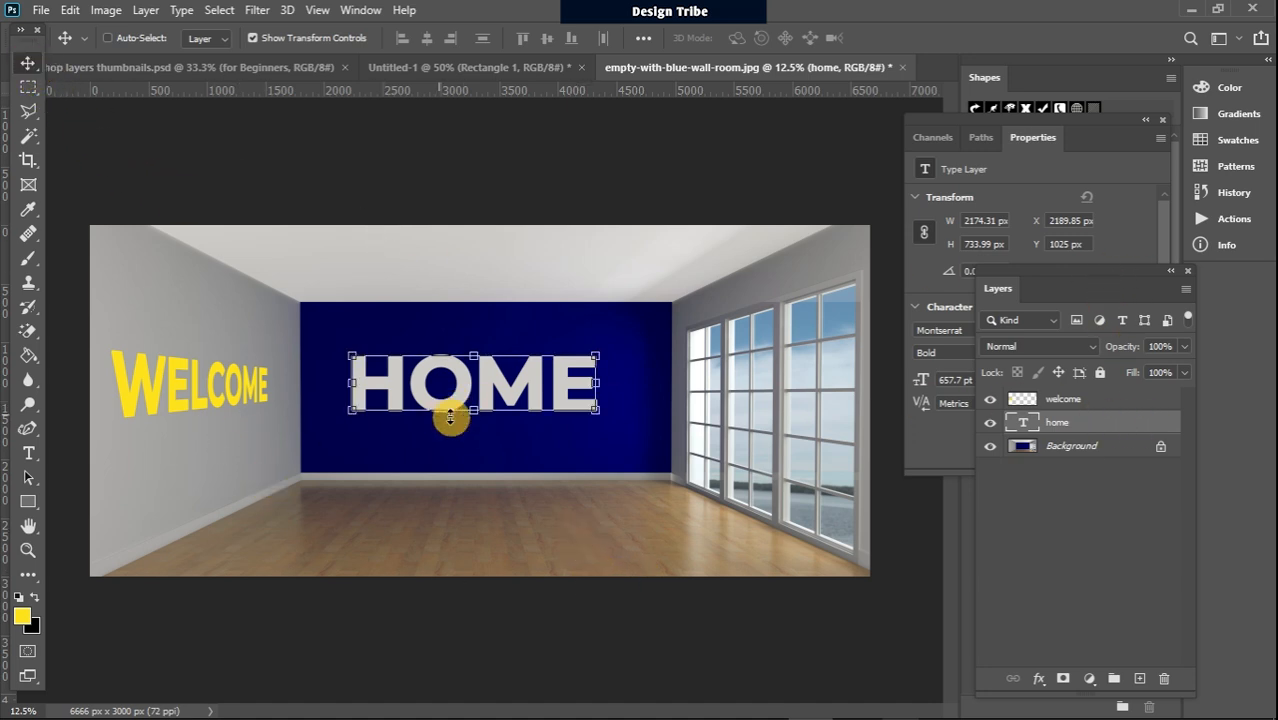
Step: Add a black Multiply drop shadow to the welcome layer: 100% opacity, 11° angle, 69 px distance, 43% spread and 32 px size
{"action": "left_click", "coordinate": [1098, 400]}
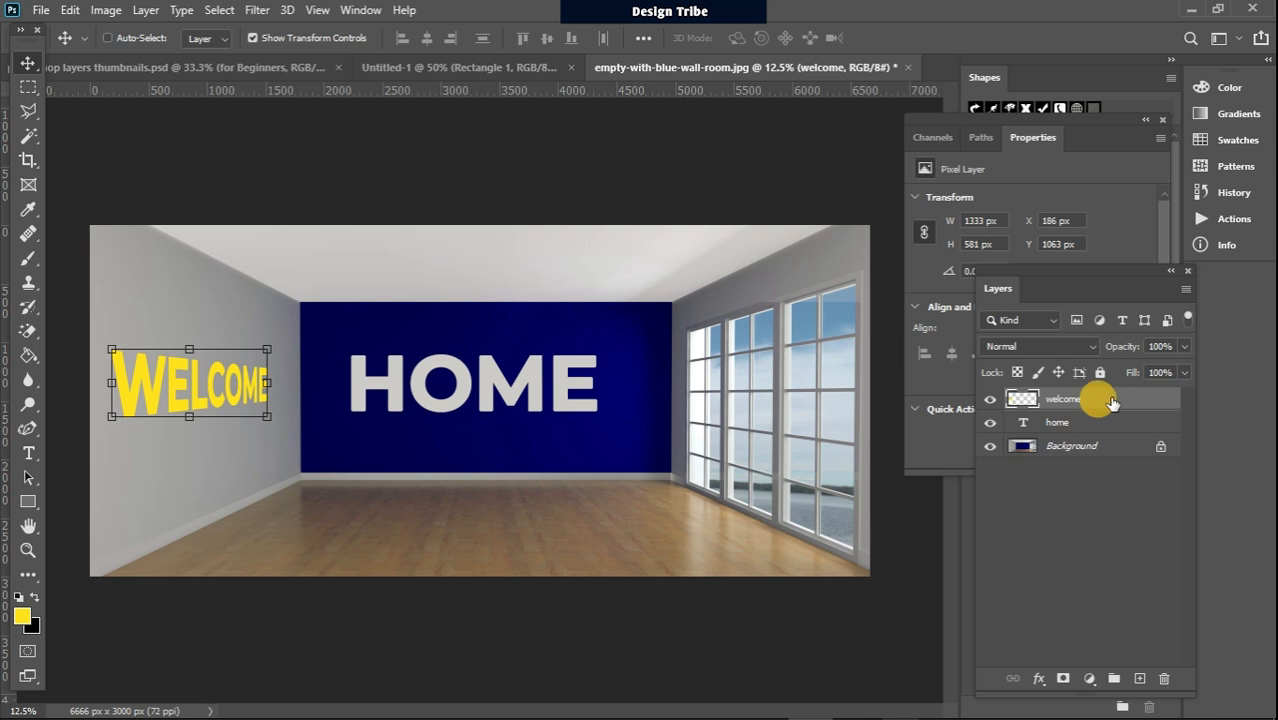
{"action": "double_click", "coordinate": [1112, 402]}
{"action": "left_click_drag", "start_coordinate": [645, 229], "coordinate": [725, 105]}
{"action": "left_click", "coordinate": [476, 456]}
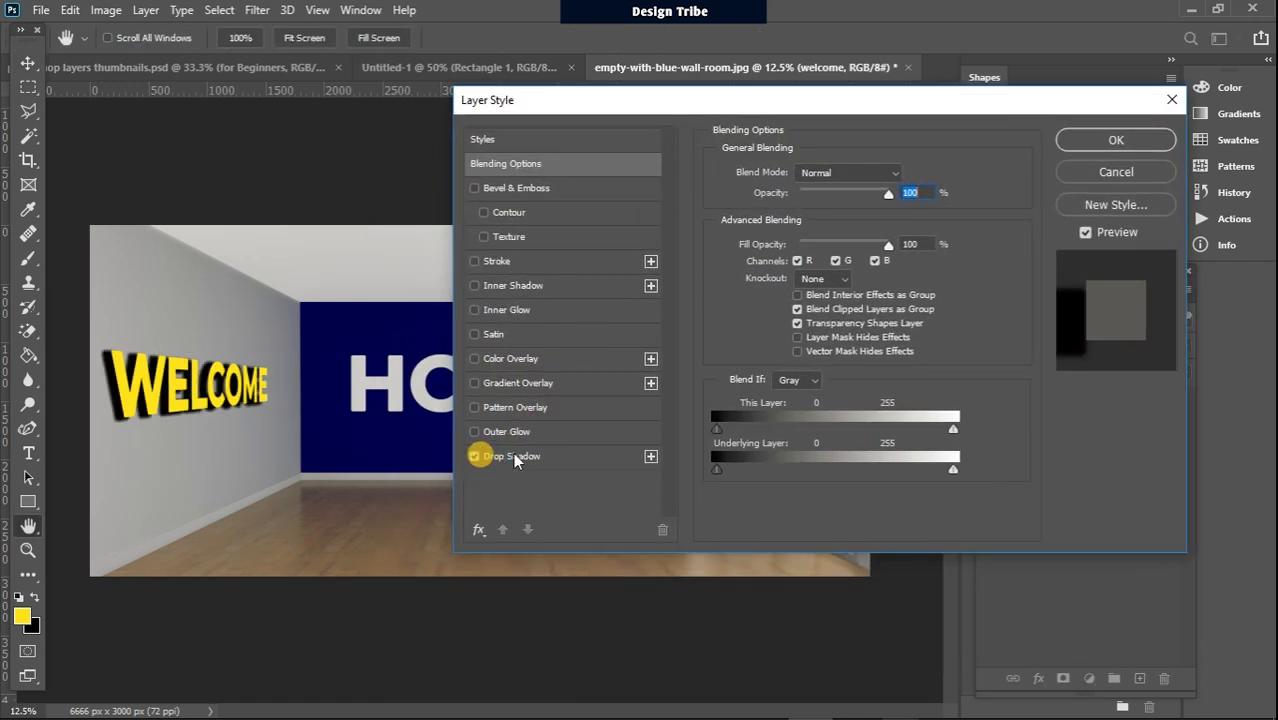
{"action": "left_click", "coordinate": [508, 456]}
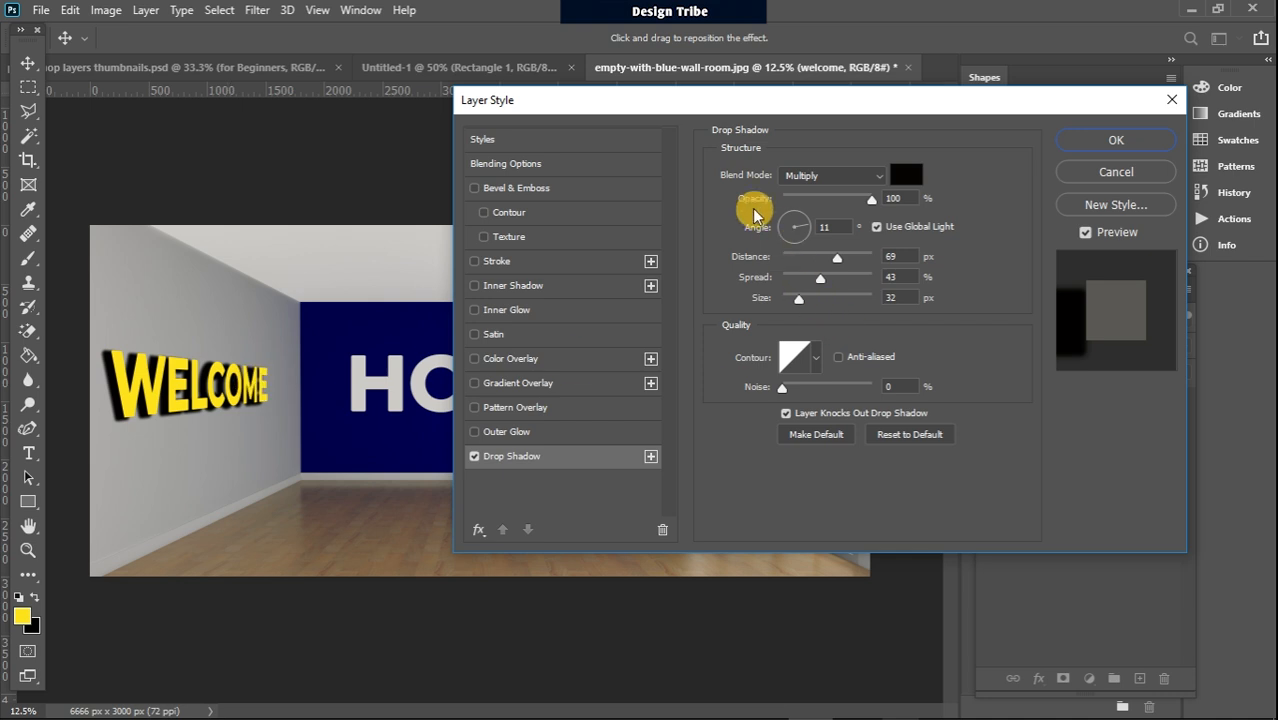
{"action": "left_click_drag", "start_coordinate": [813, 101], "coordinate": [900, 101]}
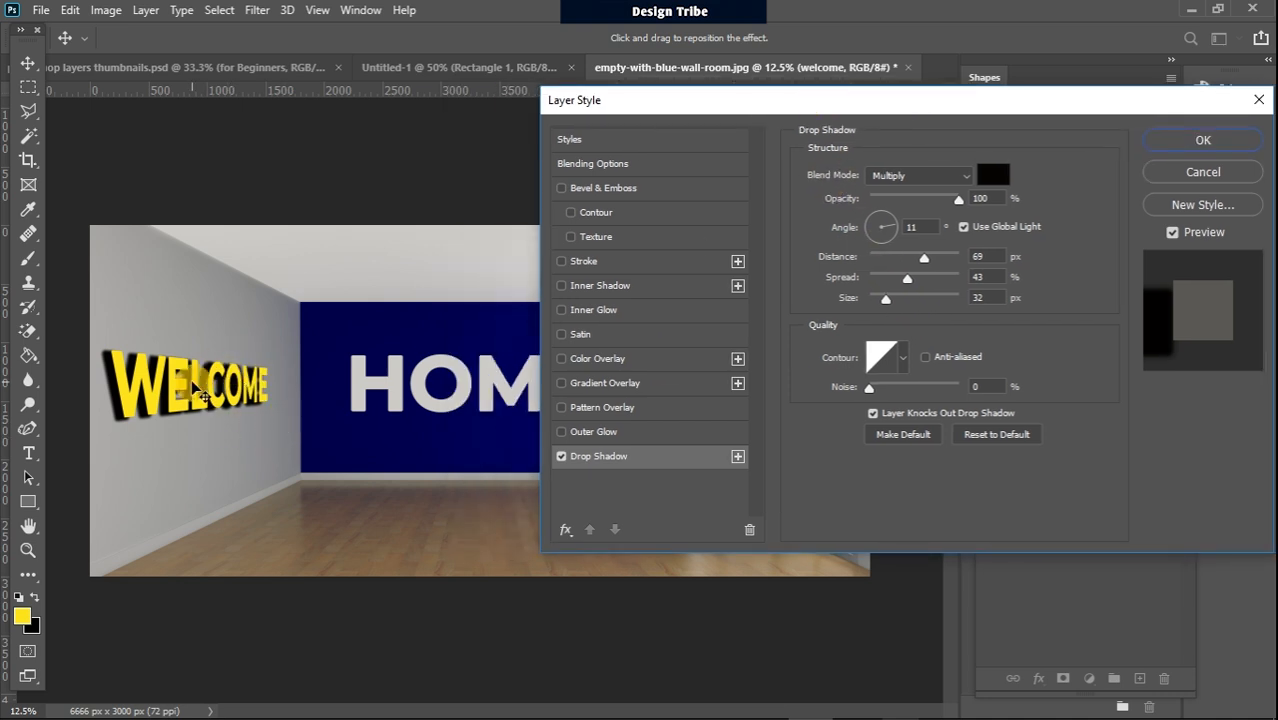
{"action": "left_click", "coordinate": [1210, 140]}
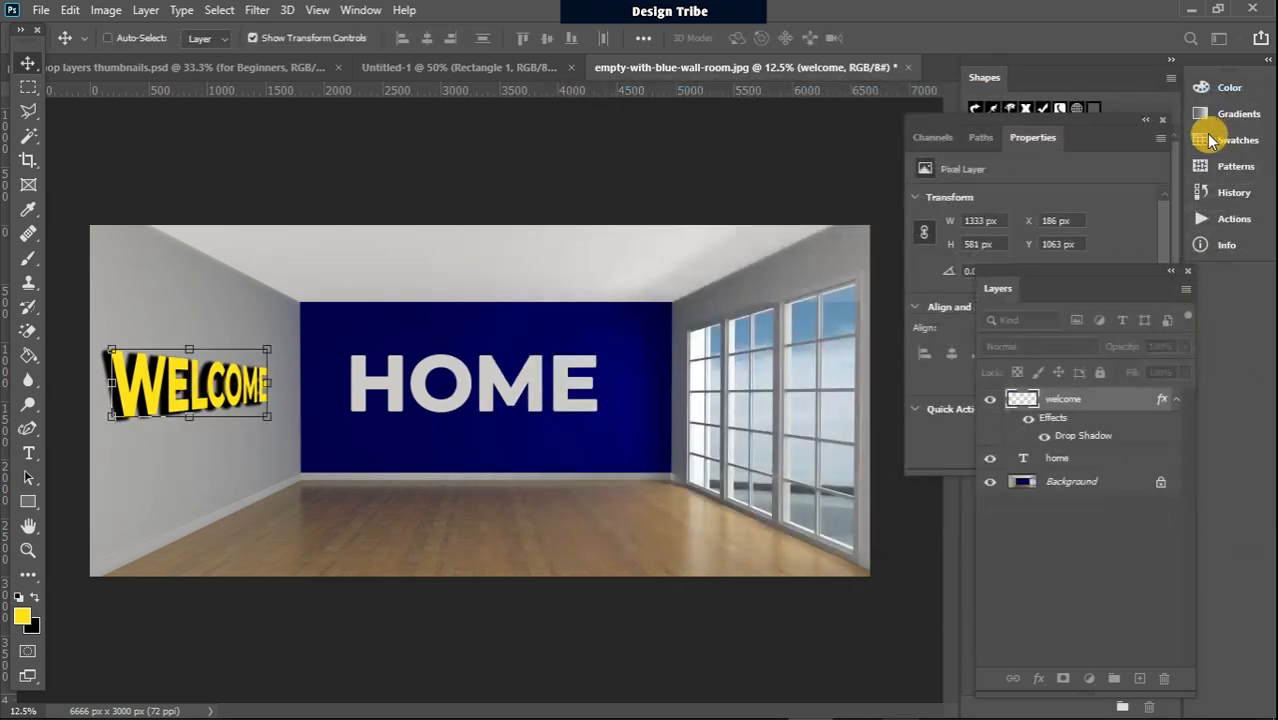
{"action": "left_click", "coordinate": [29, 87]}
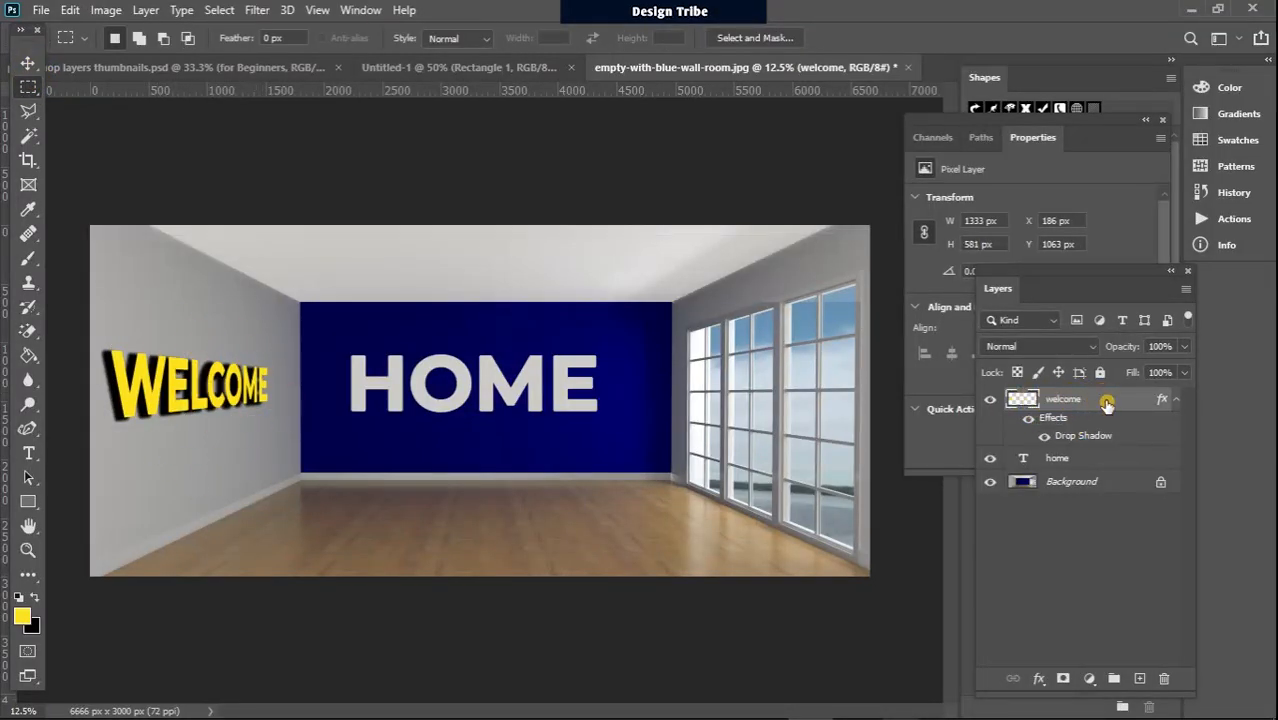
{"action": "double_click", "coordinate": [1107, 402]}
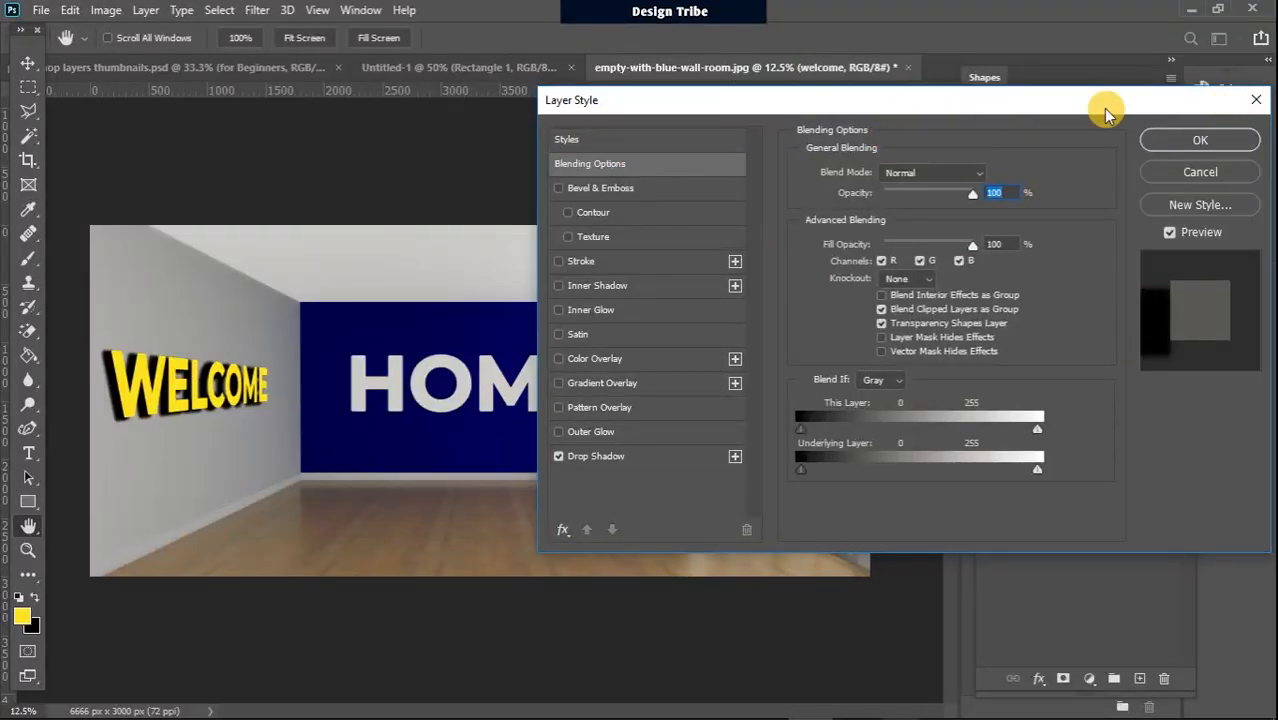
{"action": "left_click", "coordinate": [1250, 101]}
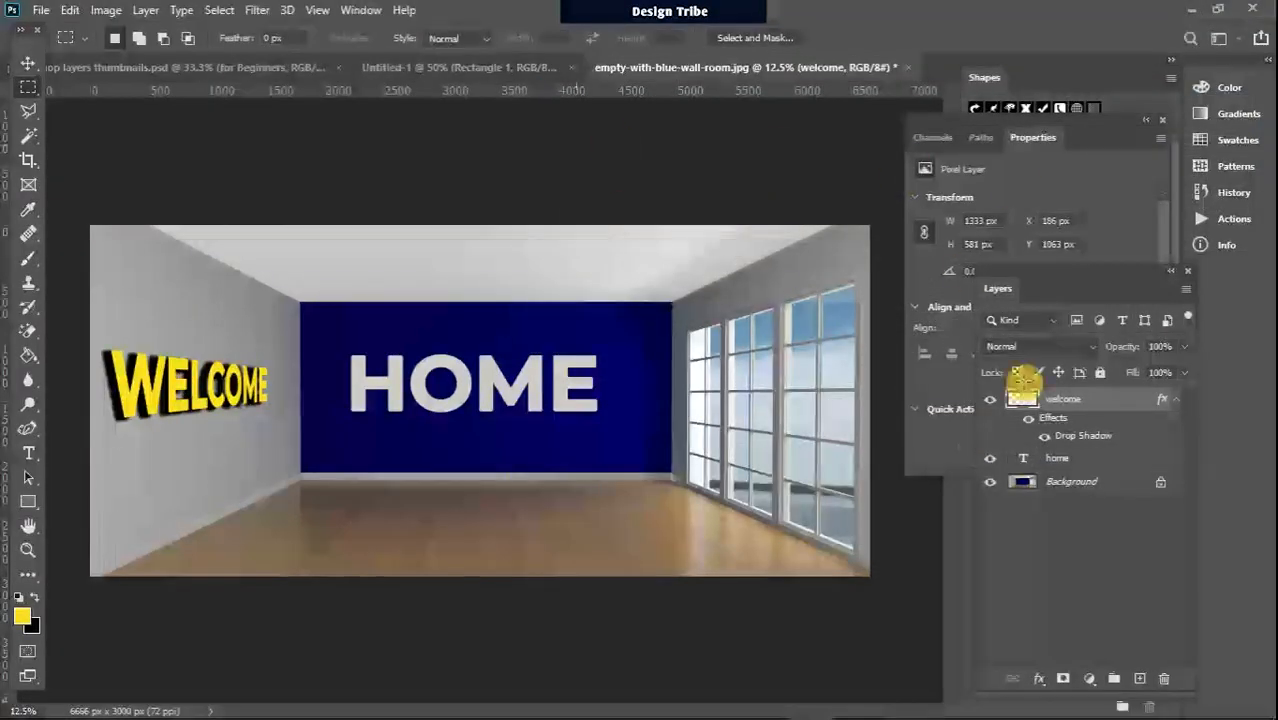
{"action": "left_click", "coordinate": [30, 63]}
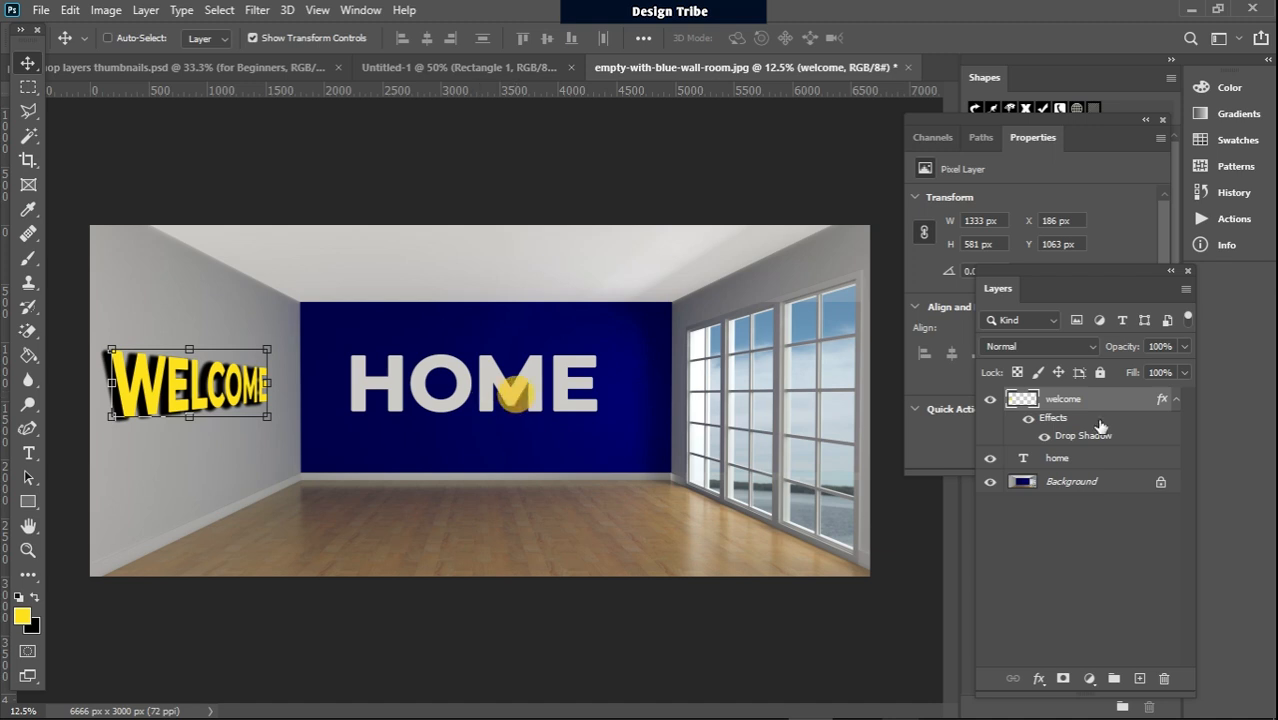
Step: Try a Flip Horizontal transform on the HOME text, undo the flip, and leave the transform
{"action": "left_click", "coordinate": [1097, 465]}
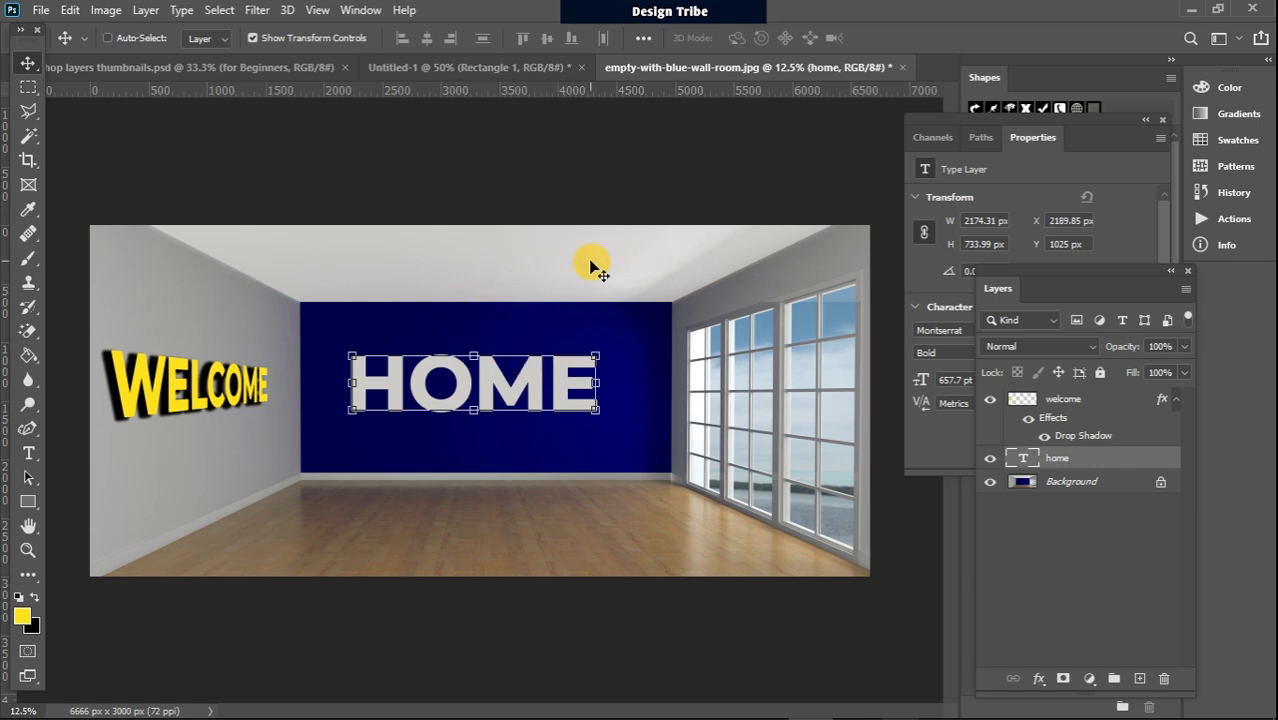
{"action": "right_click", "coordinate": [535, 378]}
{"action": "left_click", "coordinate": [507, 390]}
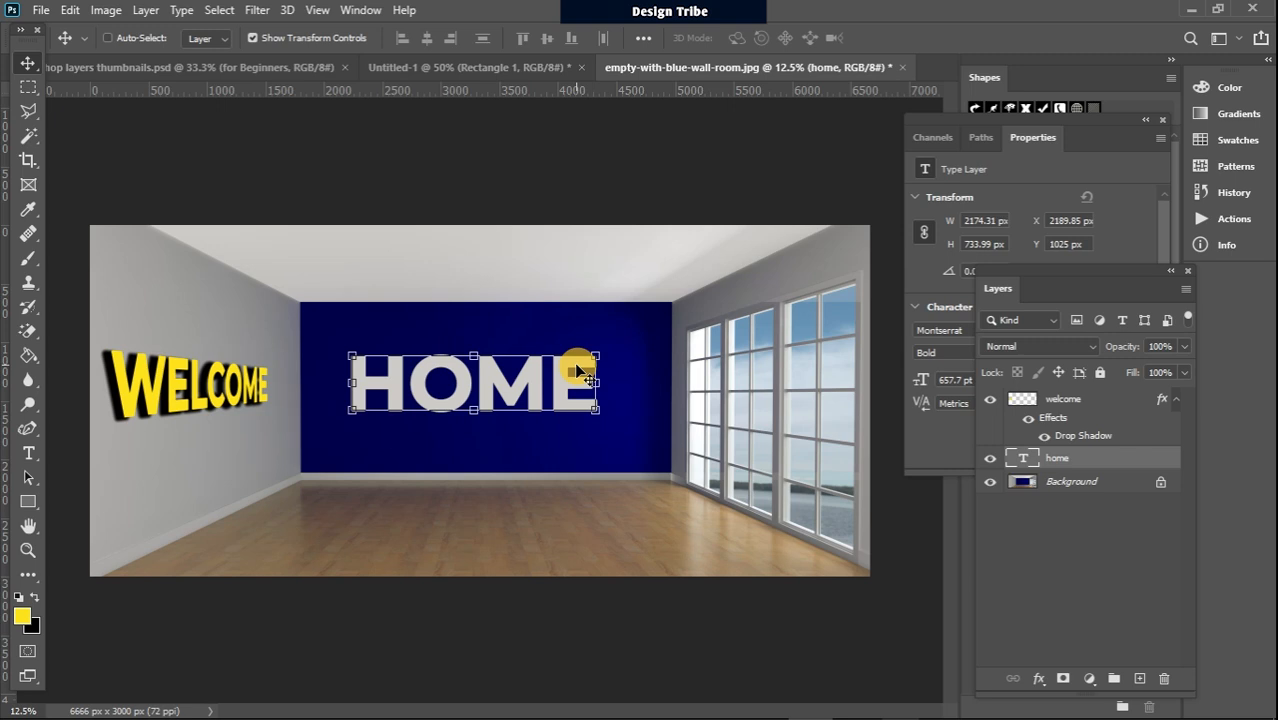
{"action": "key", "text": "ctrl+t"}
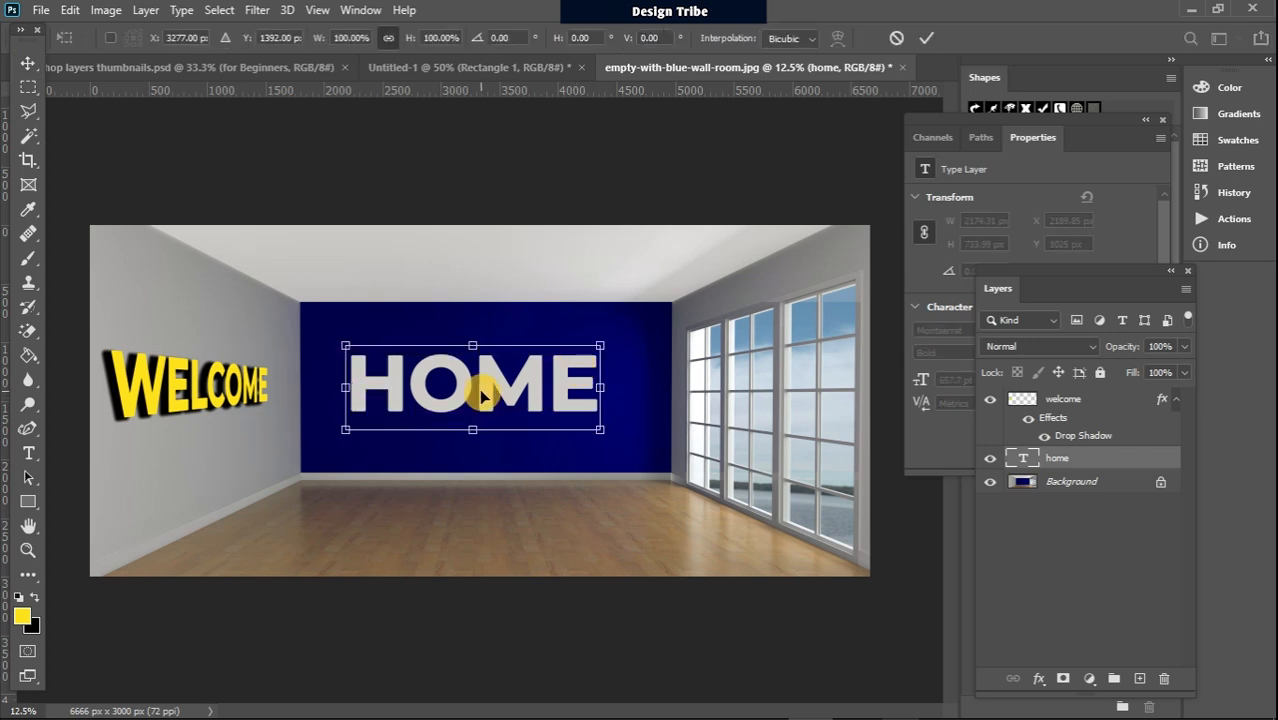
{"action": "right_click", "coordinate": [481, 396]}
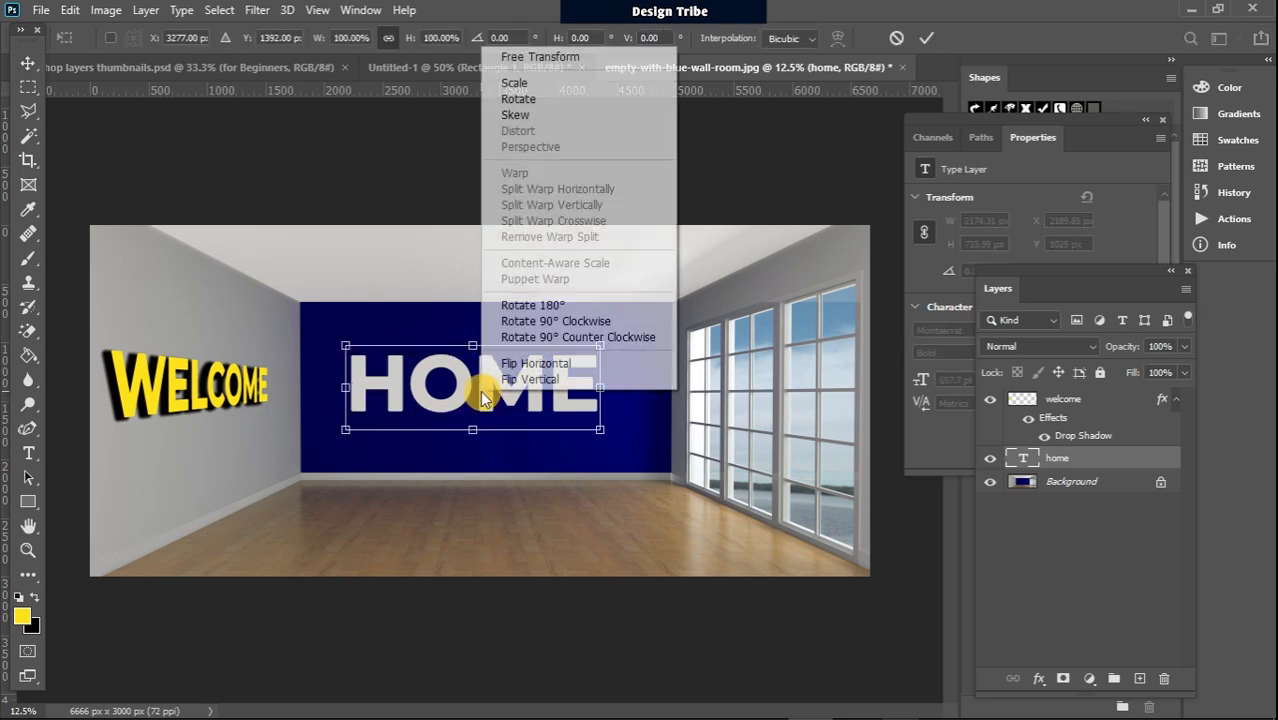
{"action": "left_click", "coordinate": [560, 368]}
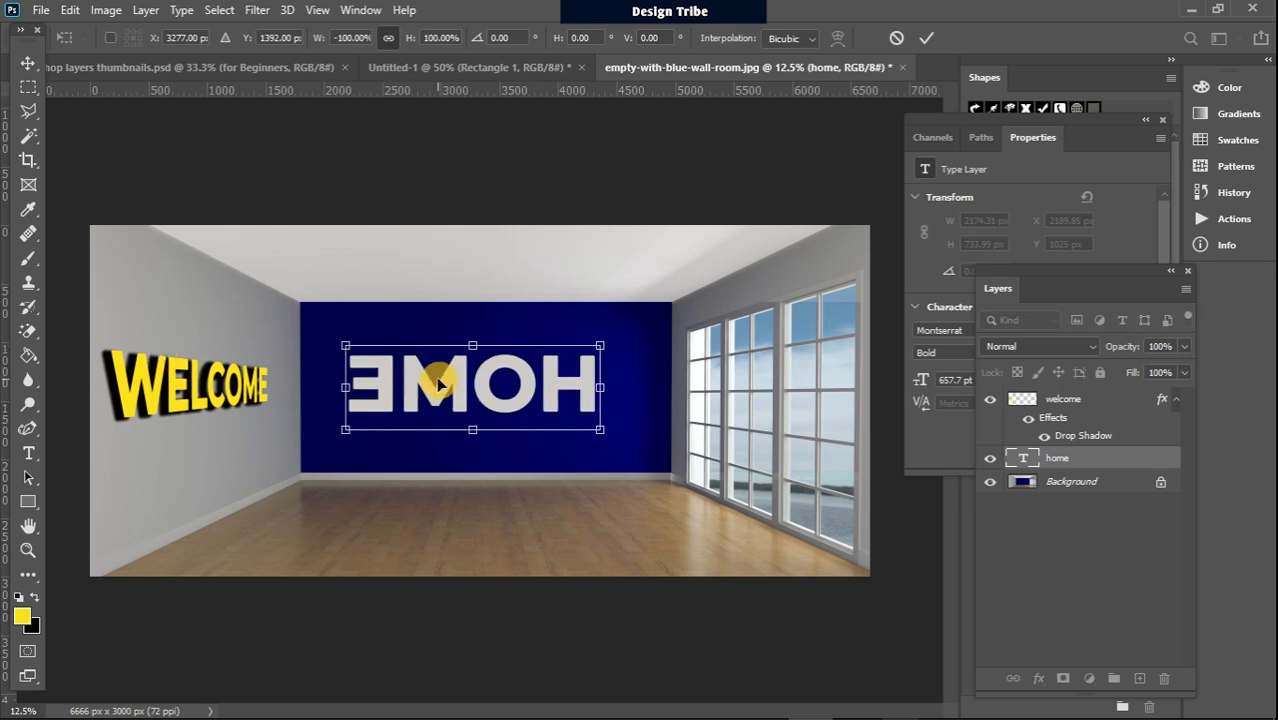
{"action": "key", "text": "ctrl+z"}
{"action": "left_click", "coordinate": [24, 63]}
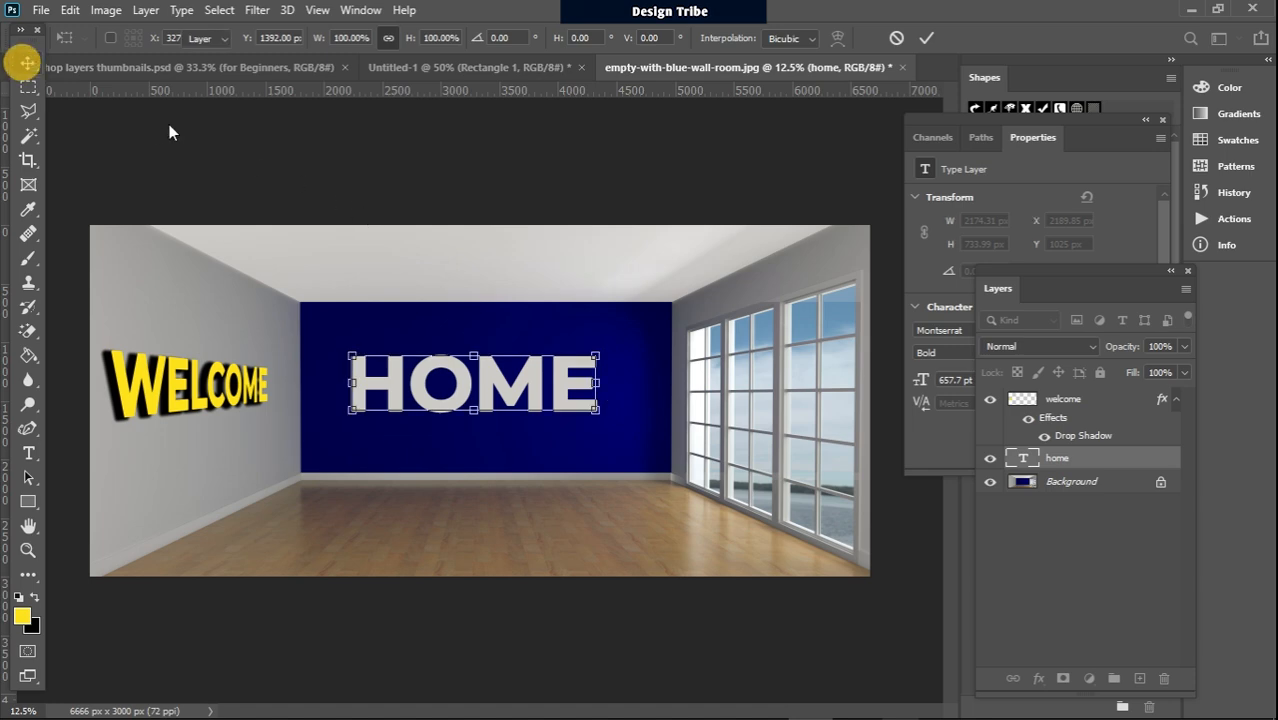
Step: Open the image impressed-fascinated-handsome-african-american-man-denim-jacket-hoodie-show-thumbs-up-like-approval.jpg from the Design Tribe Logo folder
{"action": "left_click", "coordinate": [44, 12]}
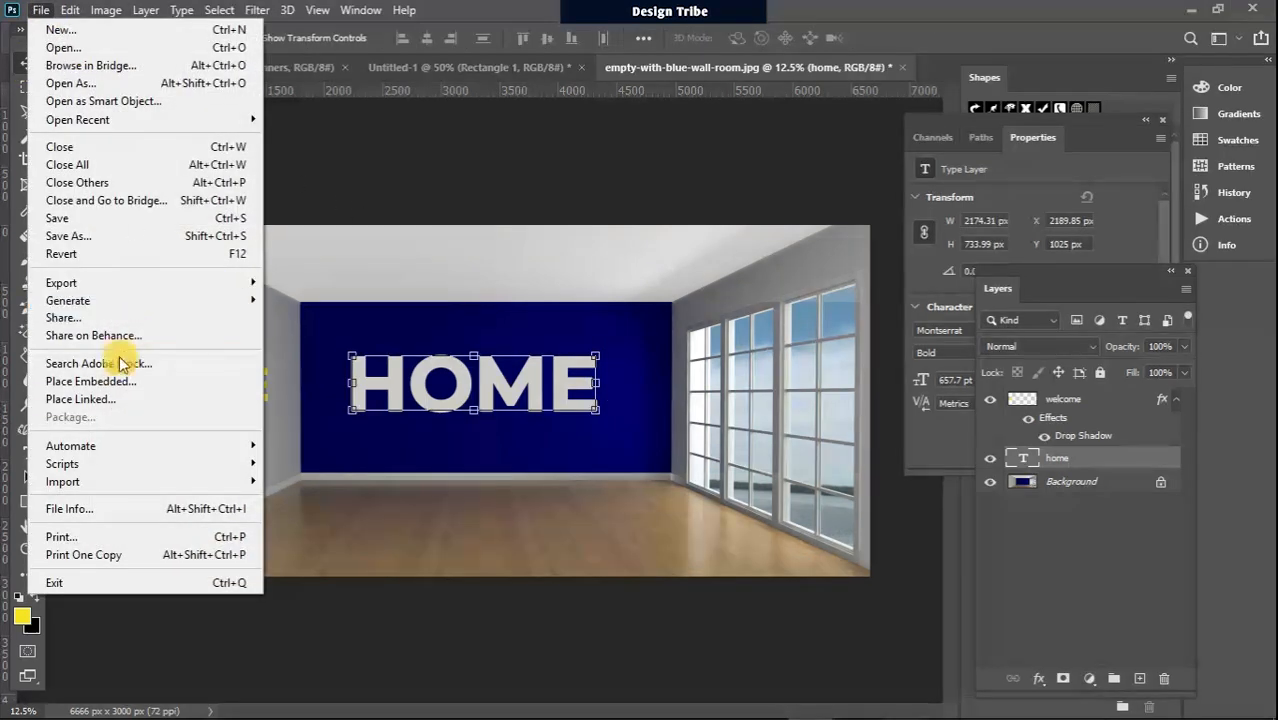
{"action": "left_click", "coordinate": [90, 47]}
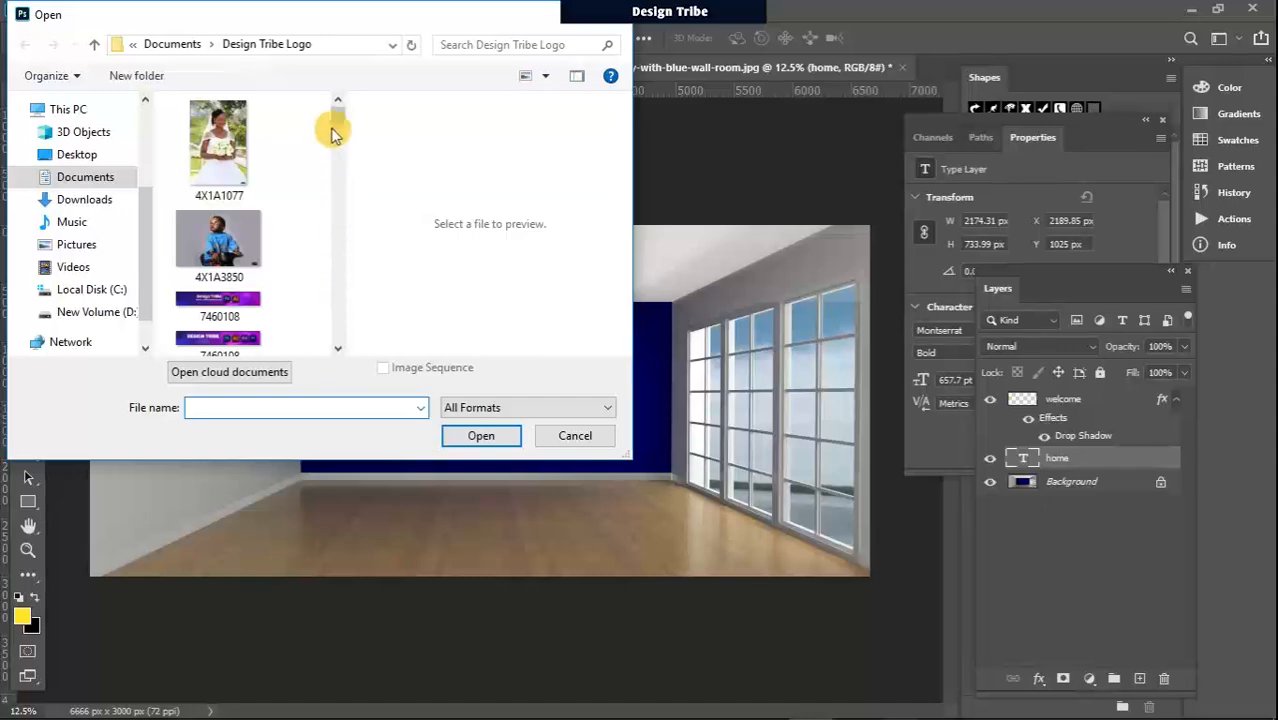
{"action": "left_click_drag", "start_coordinate": [337, 106], "coordinate": [335, 252]}
{"action": "left_click", "coordinate": [240, 235]}
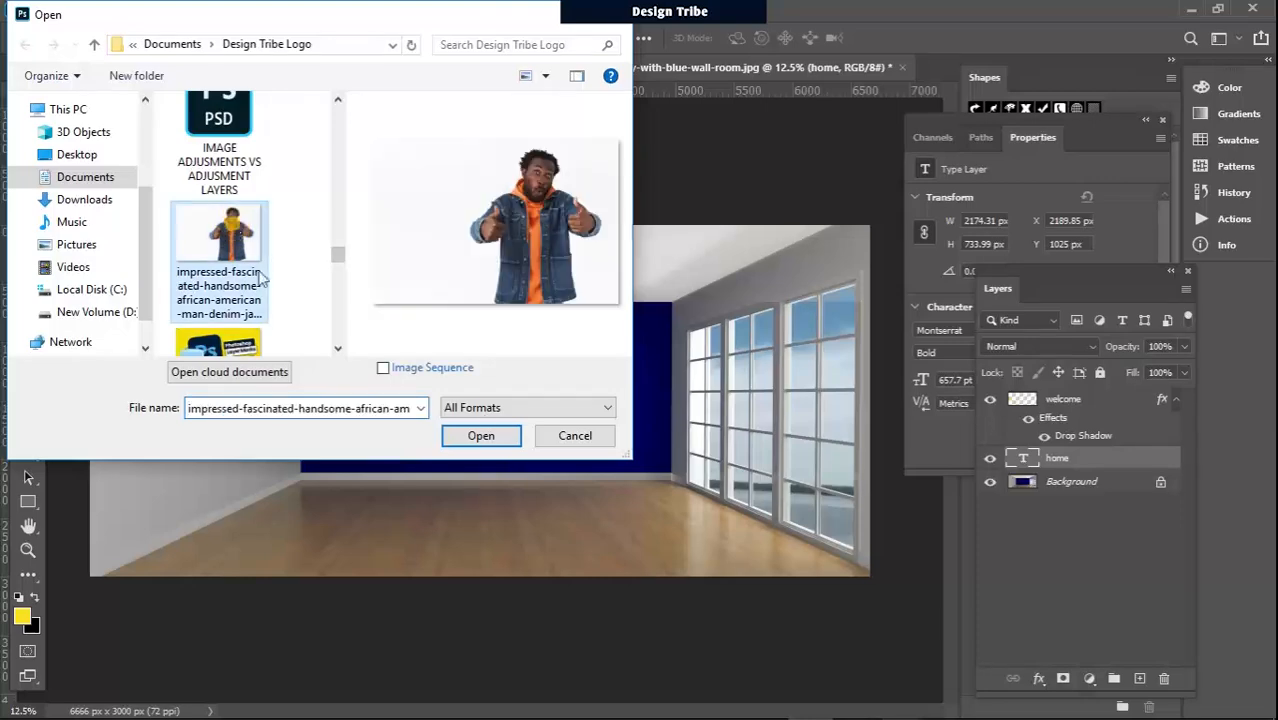
{"action": "left_click", "coordinate": [483, 436]}
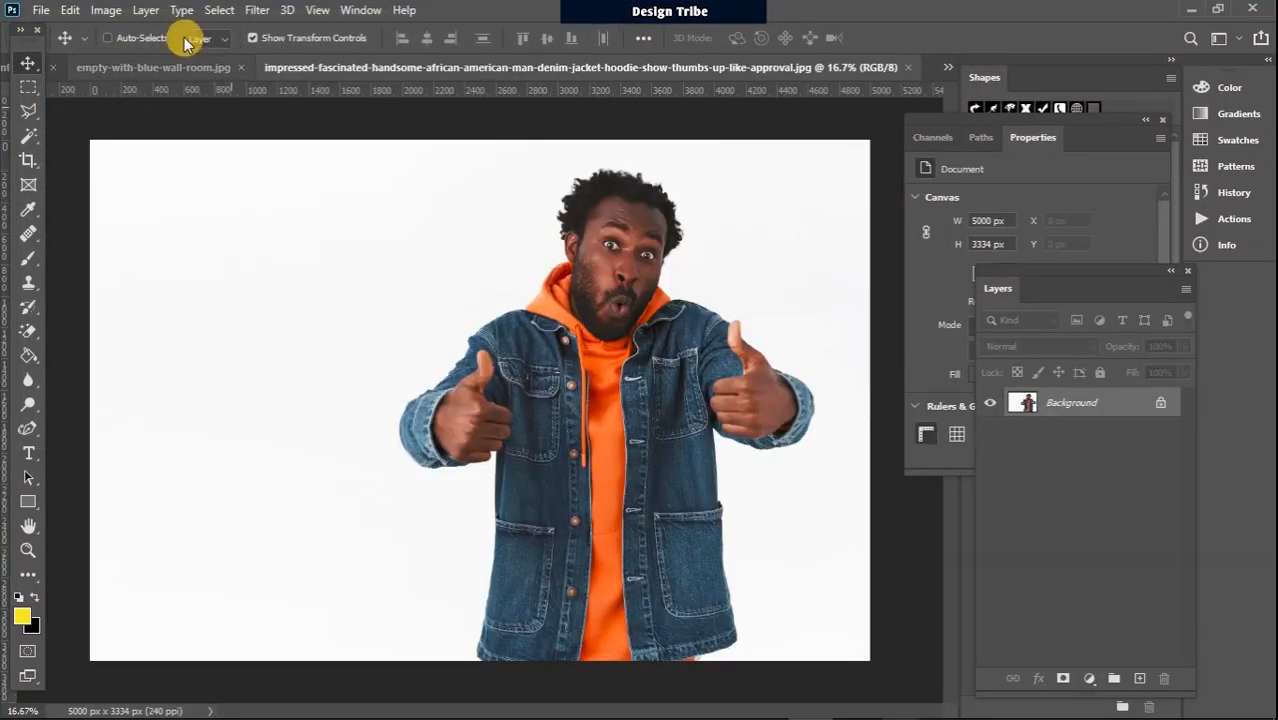
Step: Unlock the photo's Background layer and flip the image horizontally with Free Transform
{"action": "left_click", "coordinate": [1162, 404]}
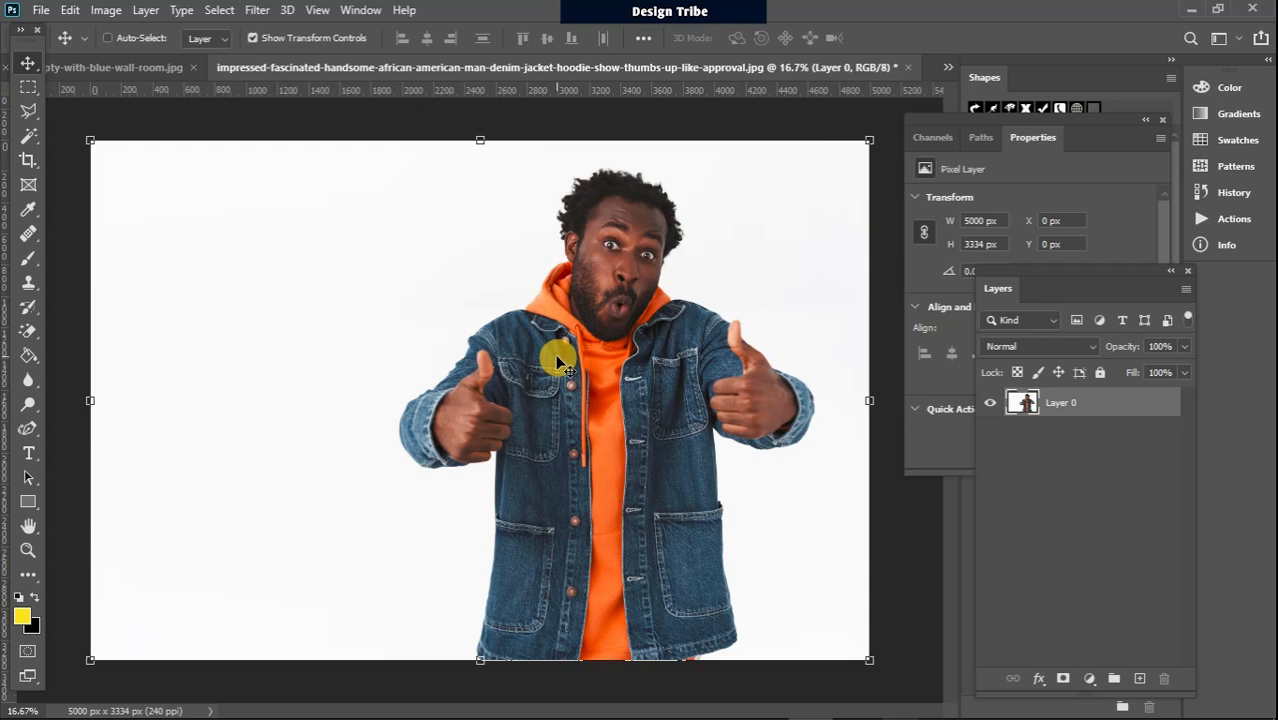
{"action": "key", "text": "ctrl"}
{"action": "key", "text": "ctrl+t"}
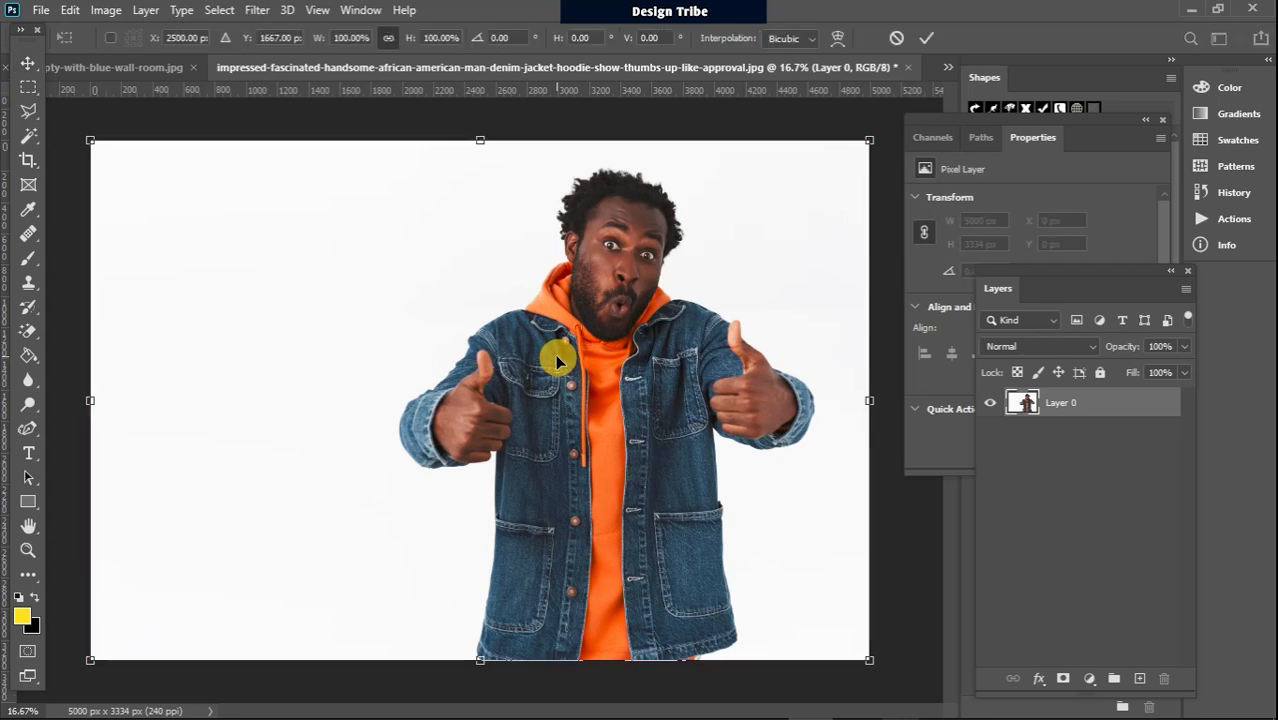
{"action": "right_click", "coordinate": [559, 337]}
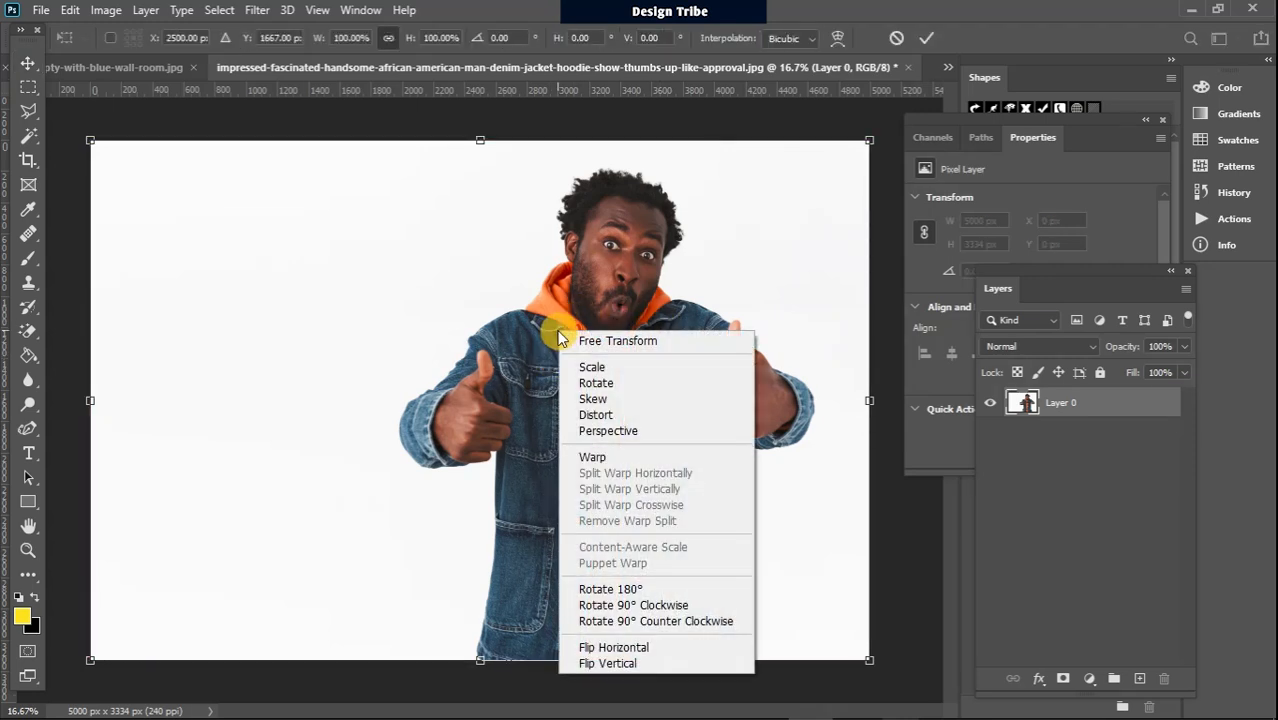
{"action": "left_click", "coordinate": [643, 647]}
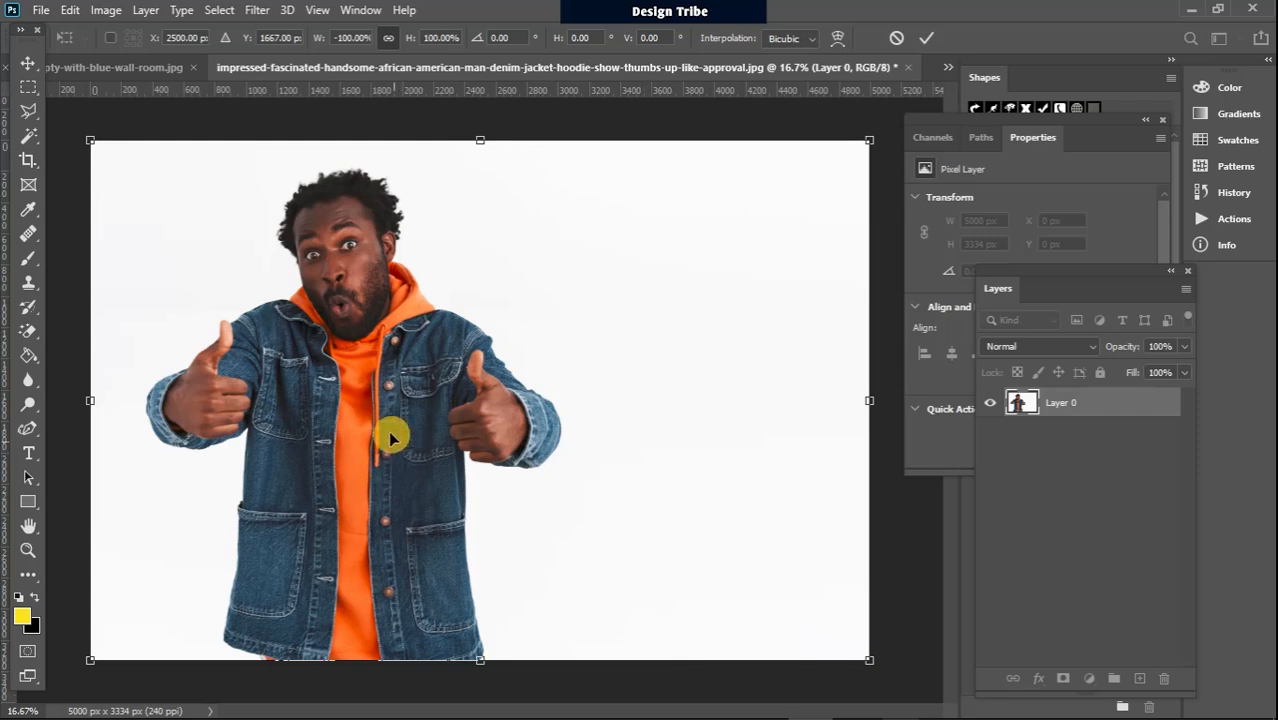
Step: Move the flipped photo sideways so the man stands near the middle of the canvas, level with its upper and lower edges
{"action": "left_click_drag", "start_coordinate": [374, 391], "coordinate": [594, 400]}
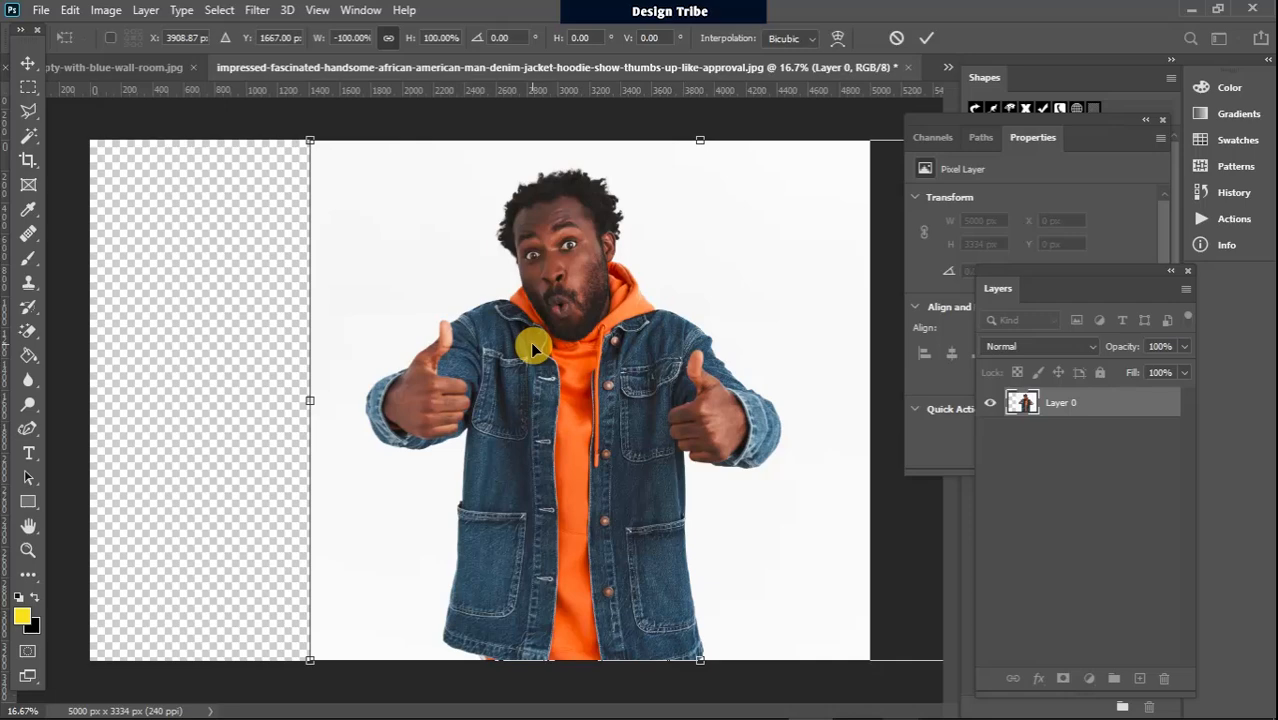
{"action": "left_click_drag", "start_coordinate": [579, 334], "coordinate": [625, 337]}
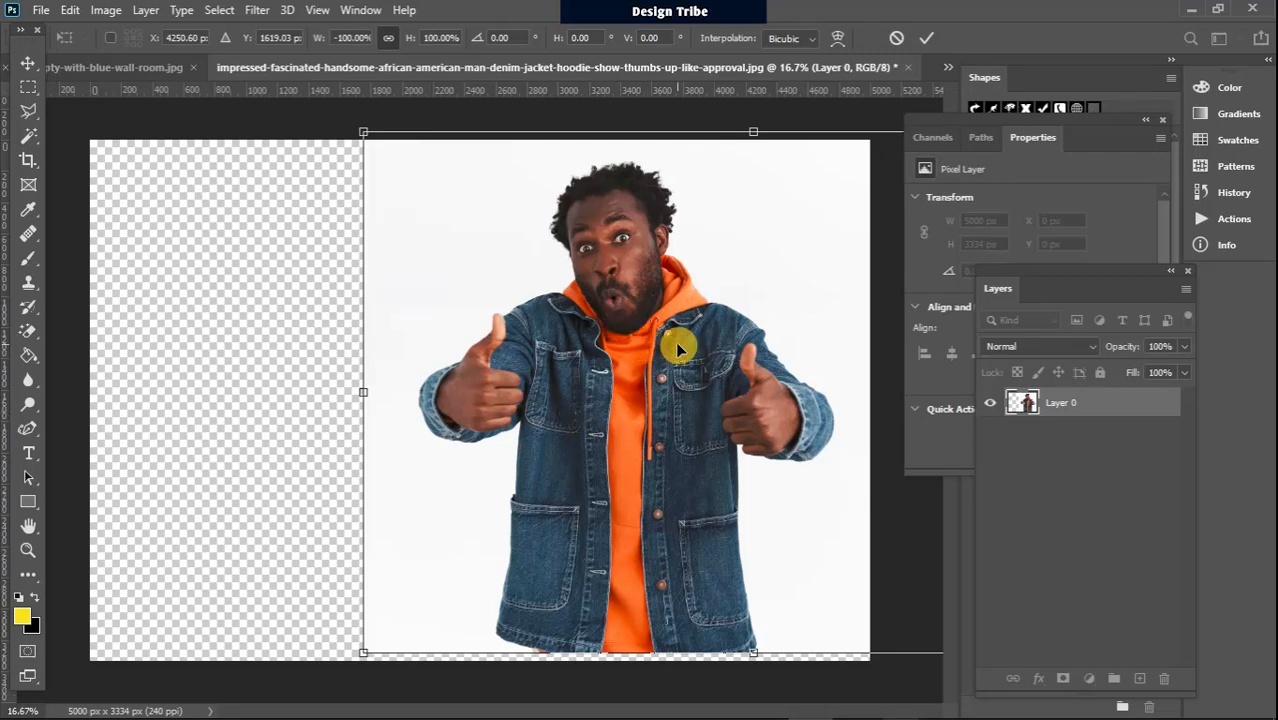
{"action": "left_click_drag", "start_coordinate": [677, 345], "coordinate": [613, 383]}
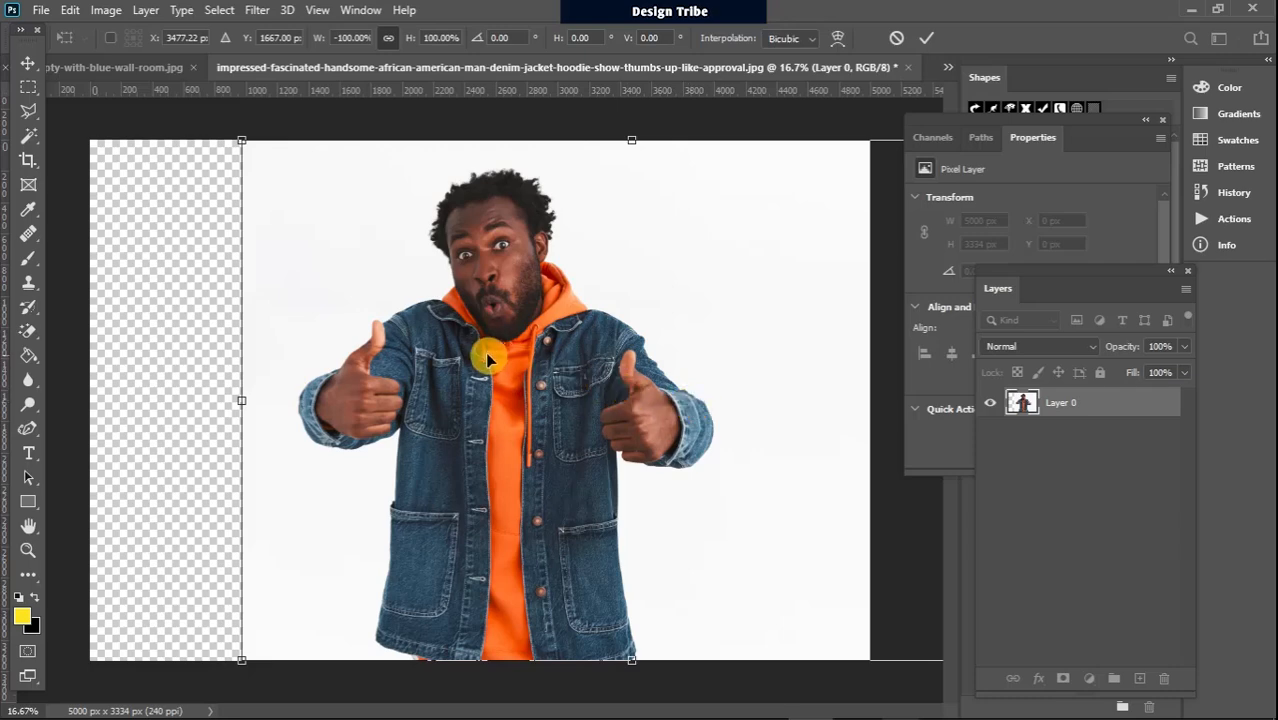
Step: Flip the photo vertically so the man is upside down, and shift it slightly sideways
{"action": "right_click", "coordinate": [519, 338]}
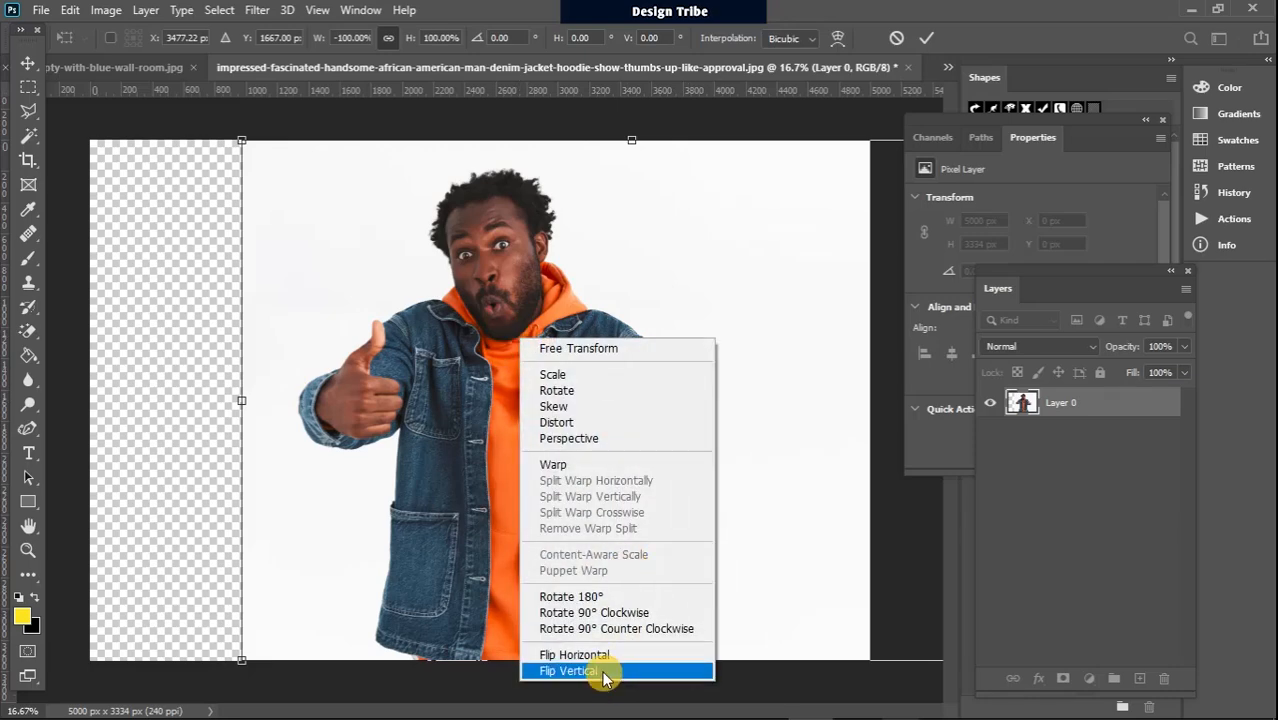
{"action": "left_click", "coordinate": [568, 671]}
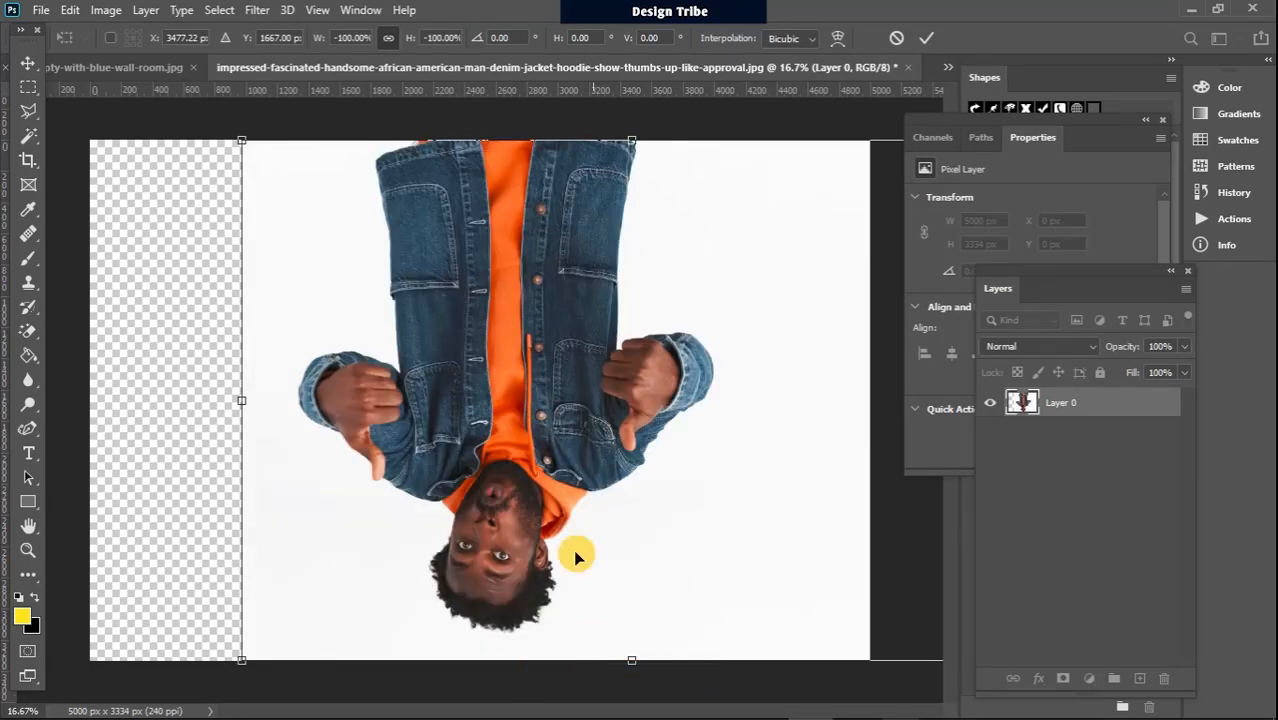
{"action": "mouse_move", "coordinate": [526, 328]}
{"action": "left_mouse_down"}
{"action": "mouse_move", "coordinate": [533, 452]}
{"action": "mouse_move", "coordinate": [513, 326]}
{"action": "left_mouse_up"}
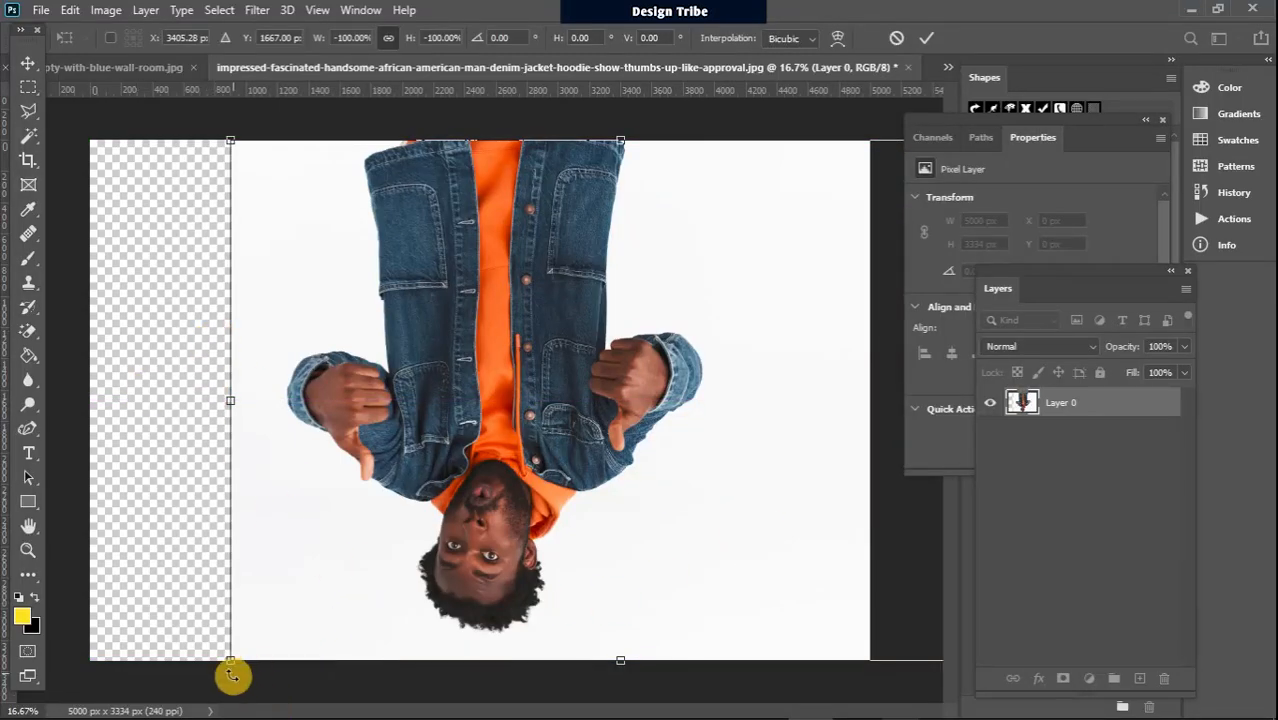
Step: Rotate the photo about half a turn so the man is upright, recentre him, and adjust the angle to about -0.7°
{"action": "left_click_drag", "start_coordinate": [231, 673], "coordinate": [759, 312]}
{"action": "left_click_drag", "start_coordinate": [686, 296], "coordinate": [464, 296]}
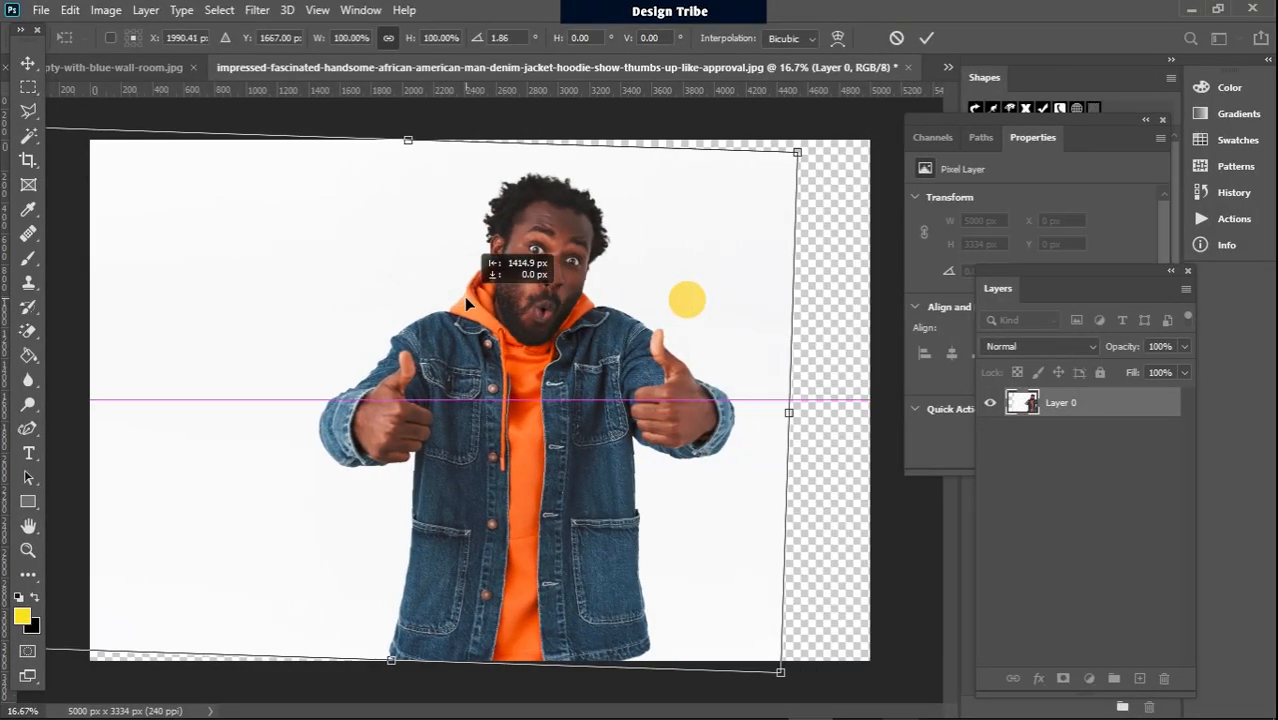
{"action": "left_click_drag", "start_coordinate": [819, 155], "coordinate": [813, 134]}
Step: Flip the photo vertically again, reposition and enlarge it to about 104% so it covers the canvas, and apply the transform
{"action": "right_click", "coordinate": [668, 243]}
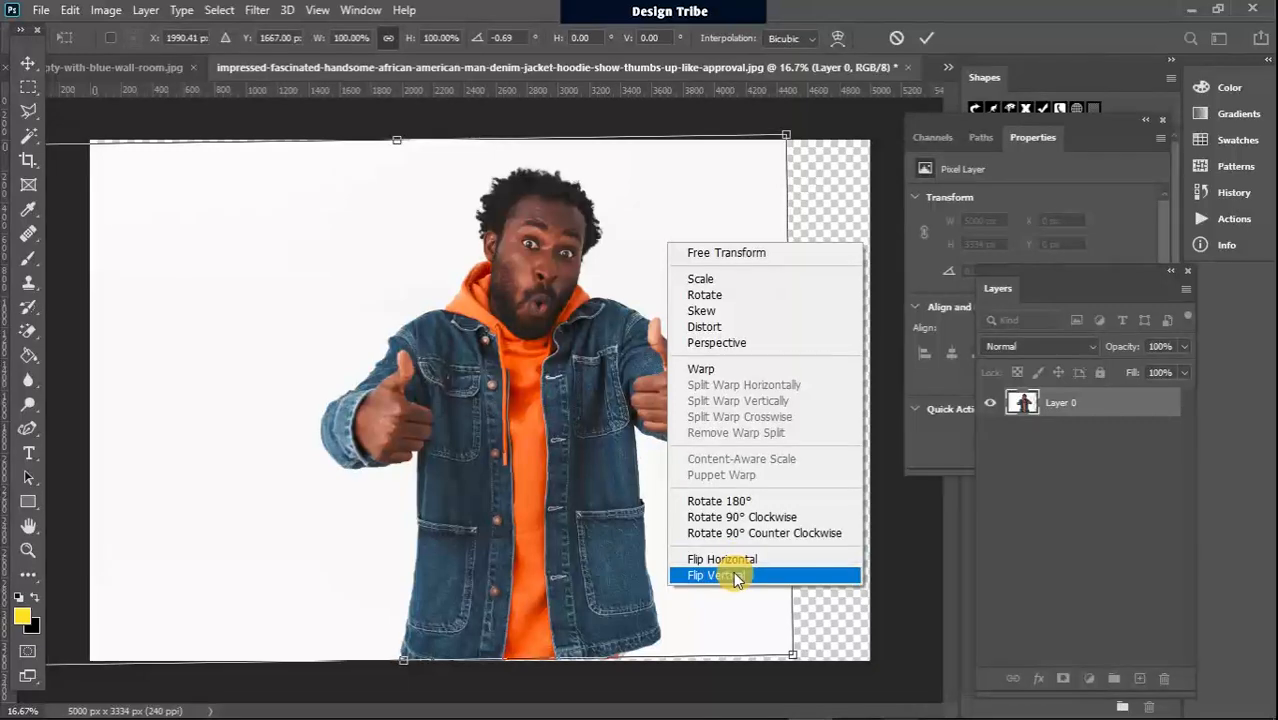
{"action": "left_click", "coordinate": [735, 574]}
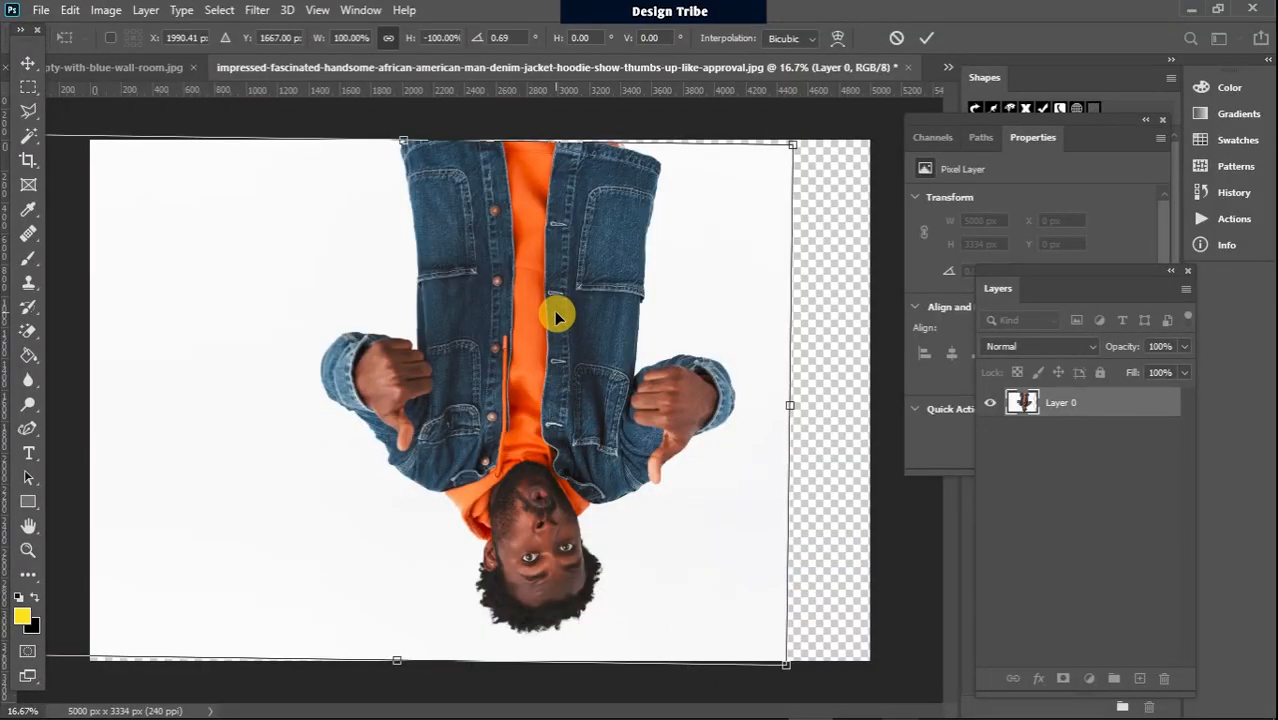
{"action": "left_click_drag", "start_coordinate": [533, 308], "coordinate": [590, 396]}
{"action": "left_click_drag", "start_coordinate": [607, 446], "coordinate": [505, 387]}
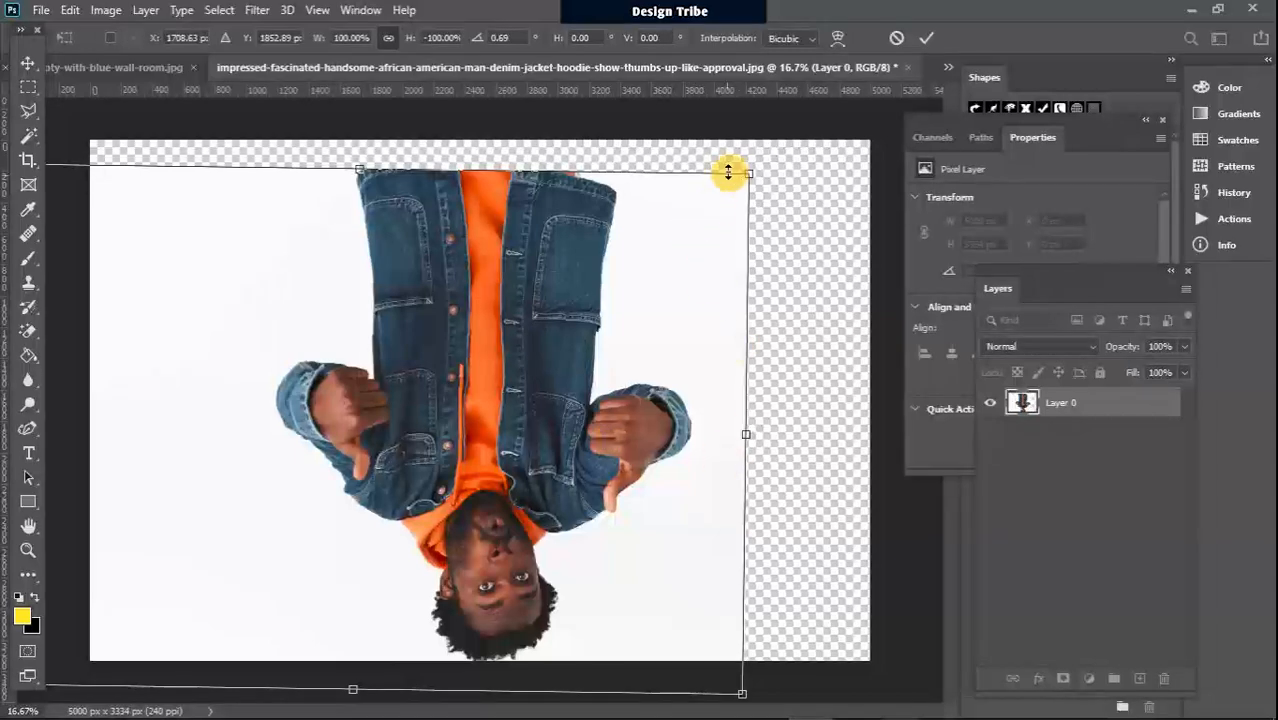
{"action": "left_click_drag", "start_coordinate": [751, 178], "coordinate": [818, 253]}
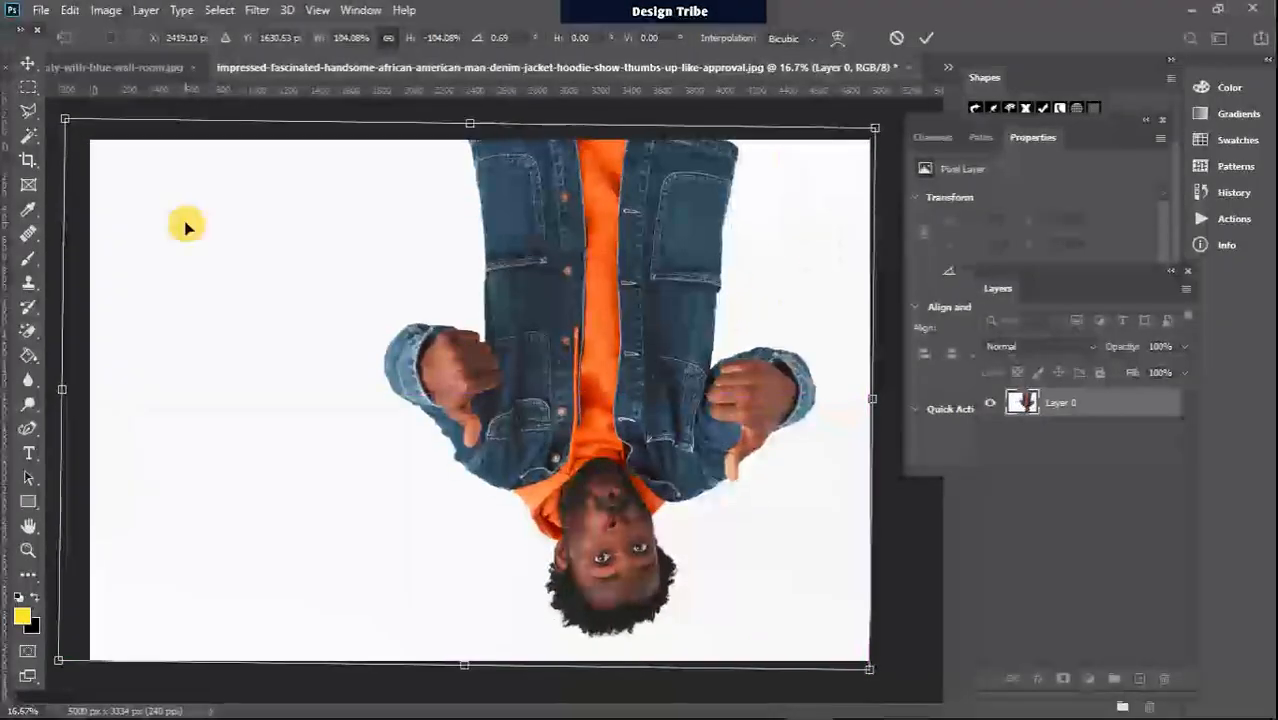
{"action": "left_click", "coordinate": [28, 63]}
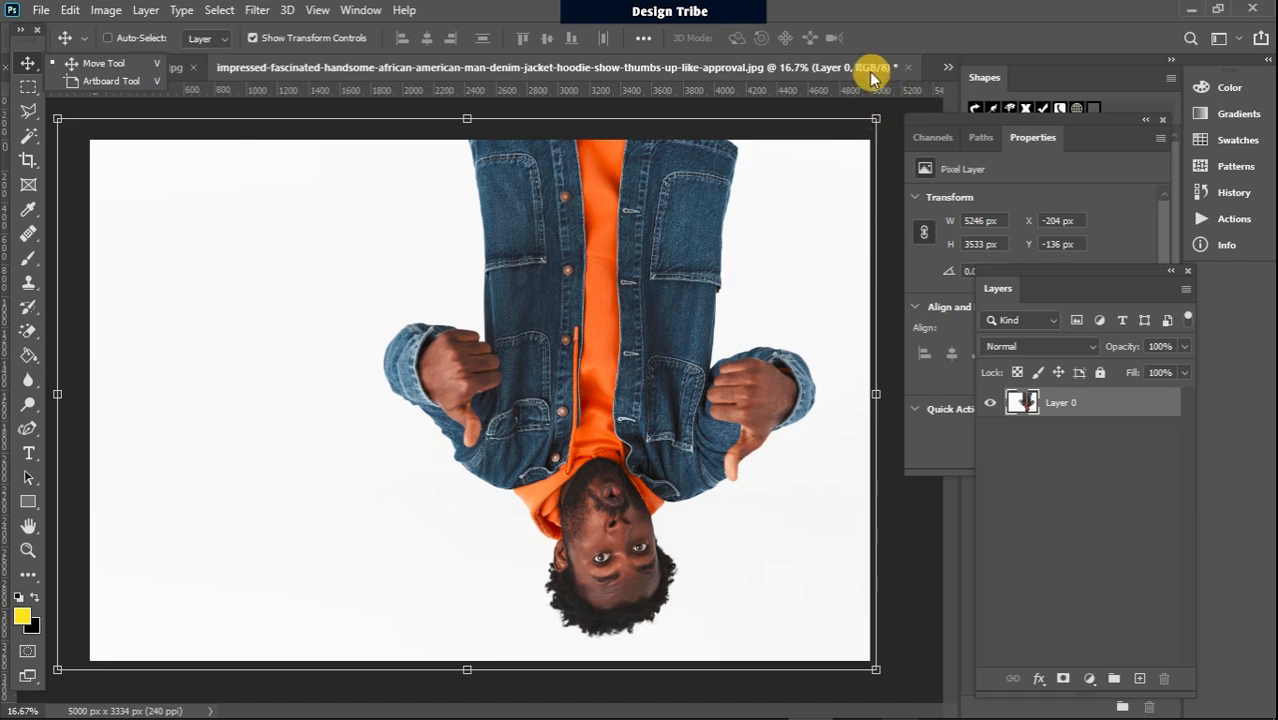
Step: Detach the photo of the man into its own floating window and minimize it to return to the room image
{"action": "left_click_drag", "start_coordinate": [795, 80], "coordinate": [290, 162]}
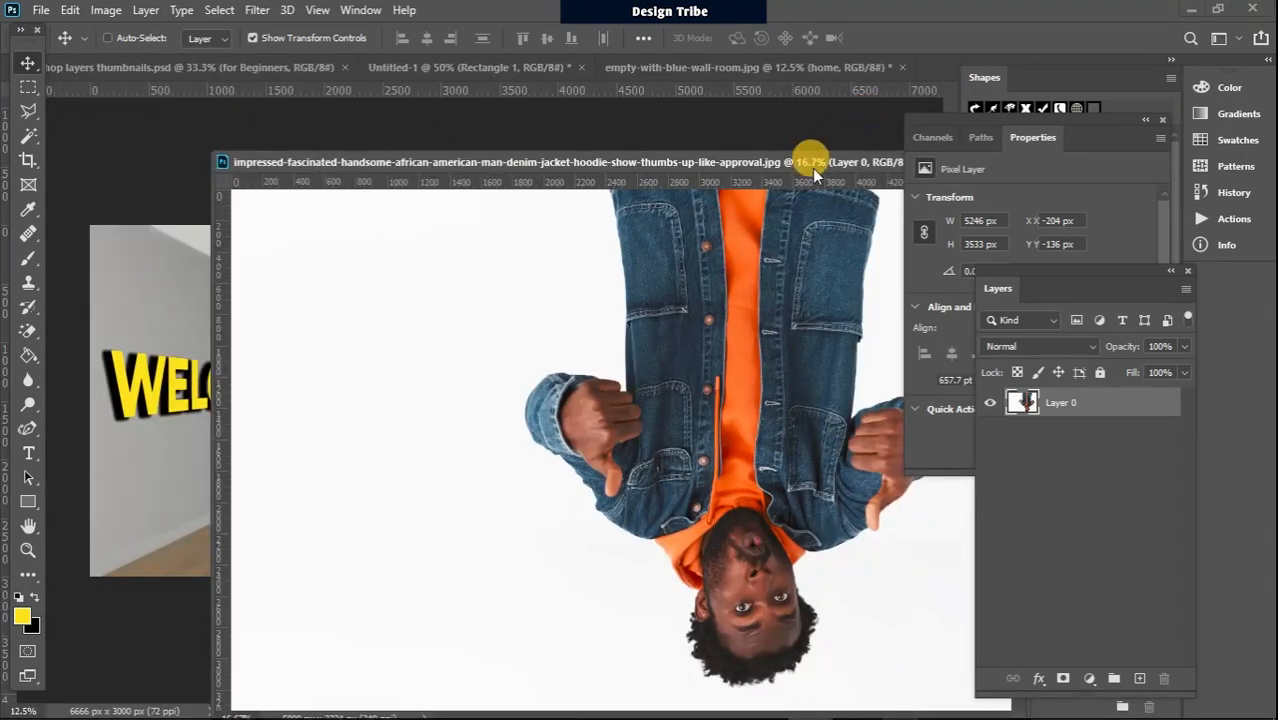
{"action": "left_click_drag", "start_coordinate": [742, 171], "coordinate": [485, 185]}
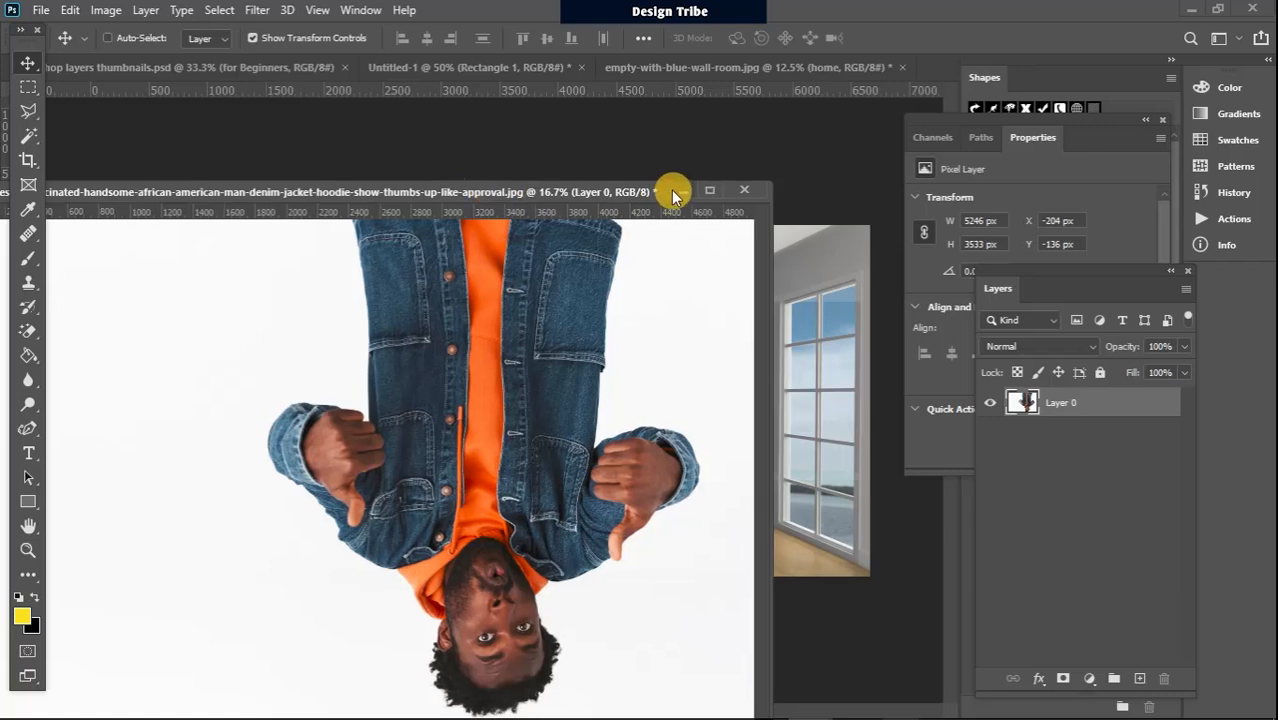
{"action": "left_click", "coordinate": [674, 190]}
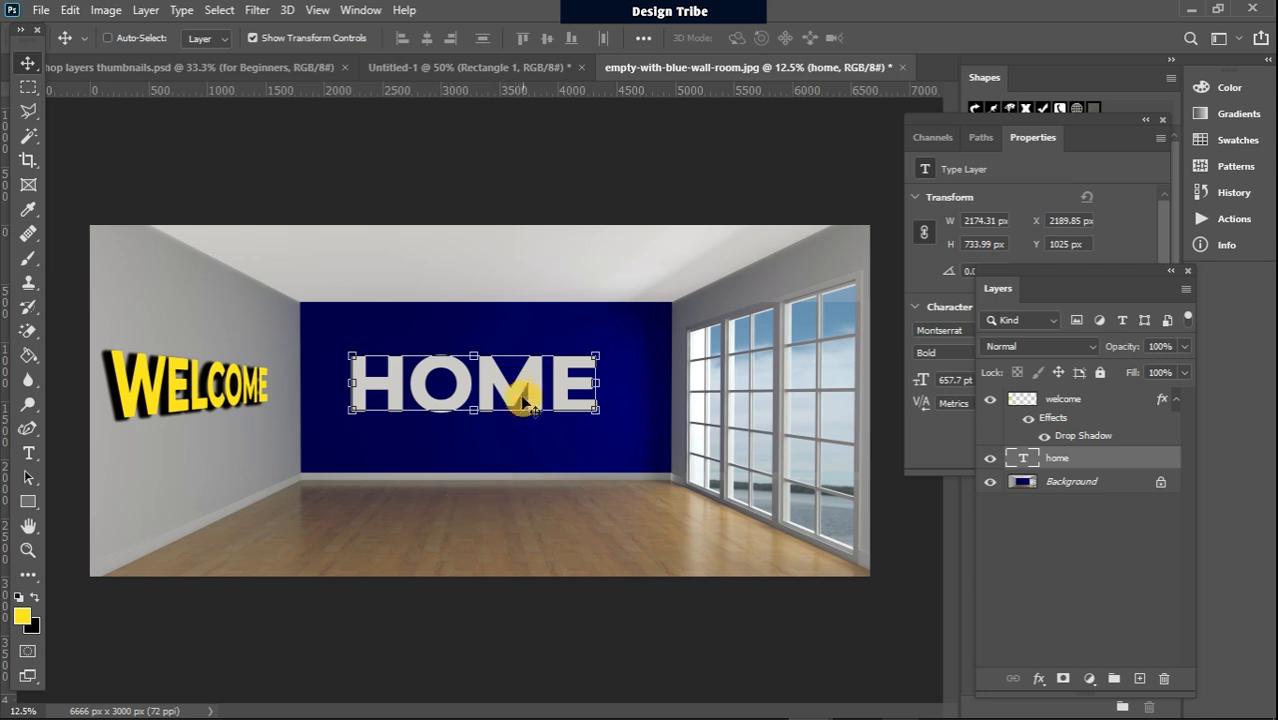
Step: Move the HOME text from the blue wall down onto the wooden floor and rasterize its type layer
{"action": "left_click_drag", "start_coordinate": [505, 393], "coordinate": [509, 538]}
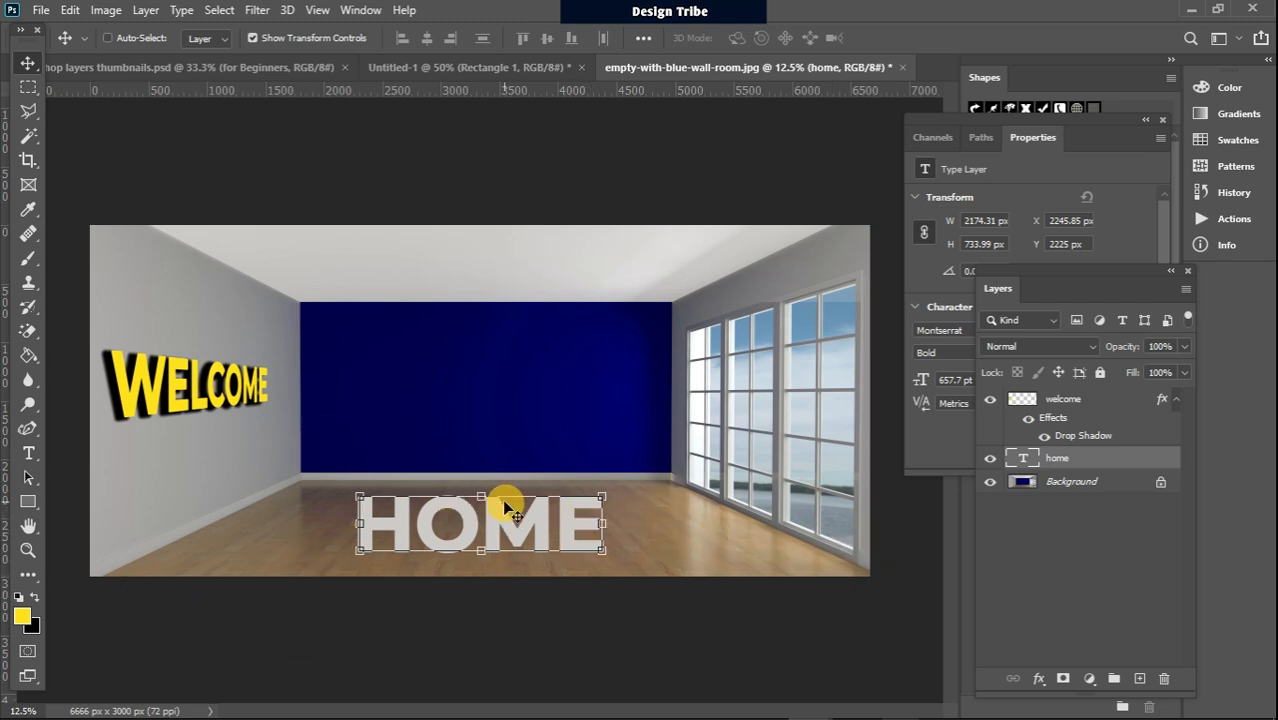
{"action": "right_click", "coordinate": [1087, 460]}
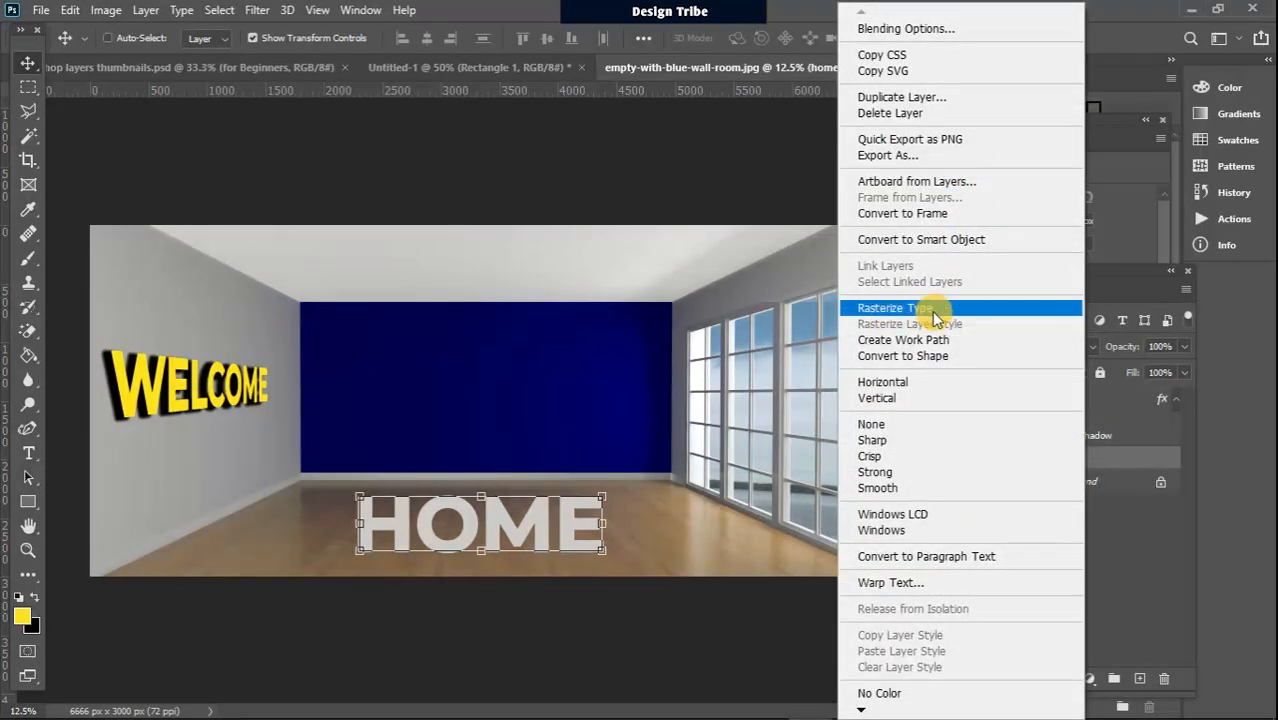
{"action": "left_click", "coordinate": [944, 307]}
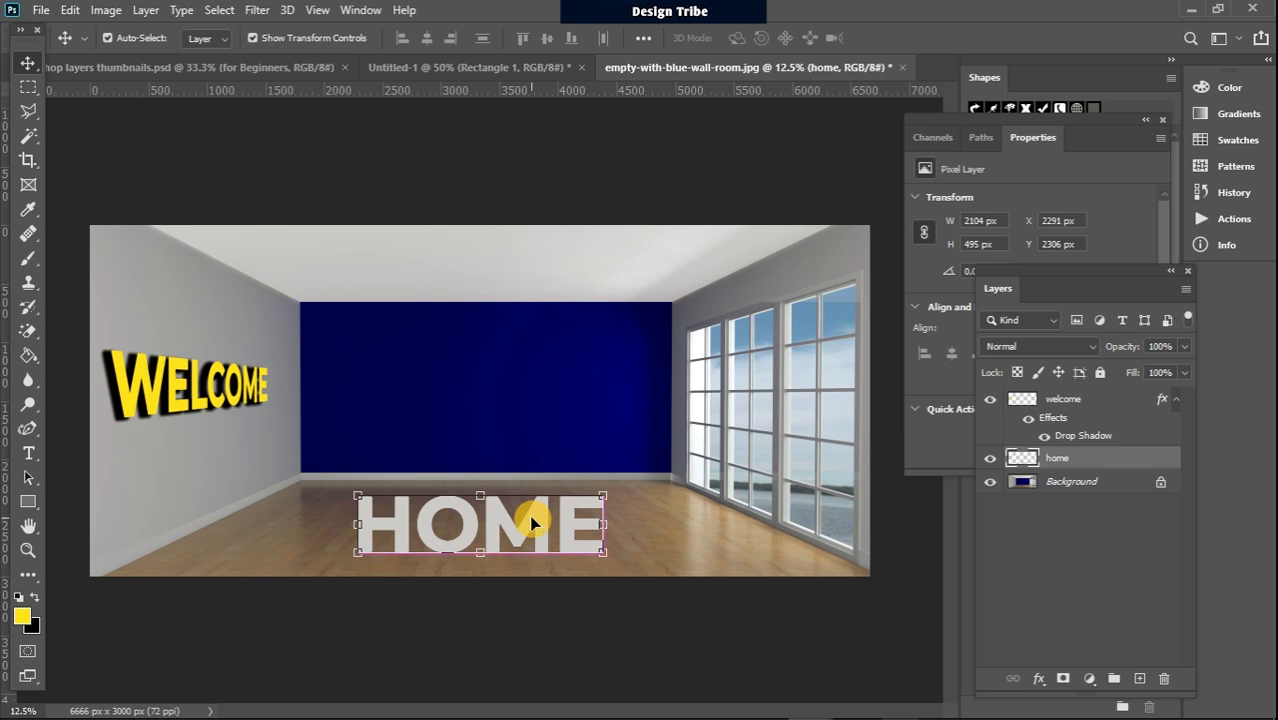
Step: Start a Warp transform on the HOME layer and pull its two lower corners outward, nudging the upper right corner slightly
{"action": "key", "text": "ctrl+t"}
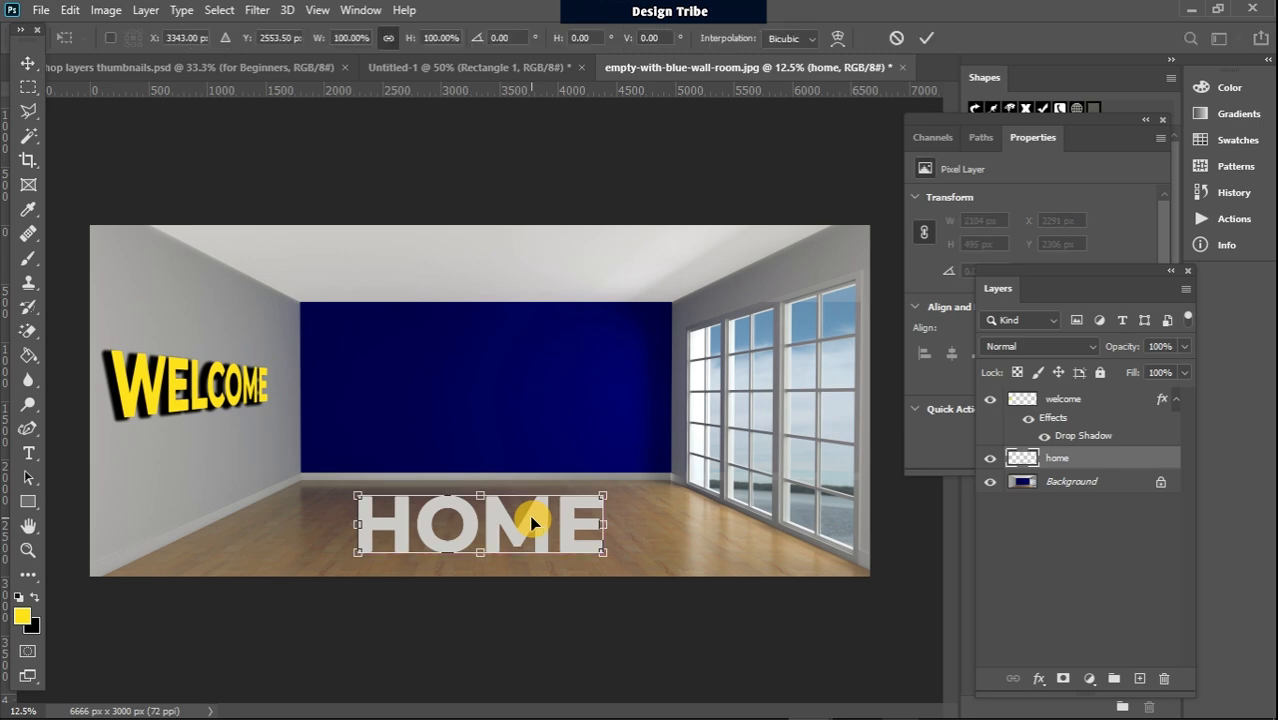
{"action": "left_click", "coordinate": [70, 10]}
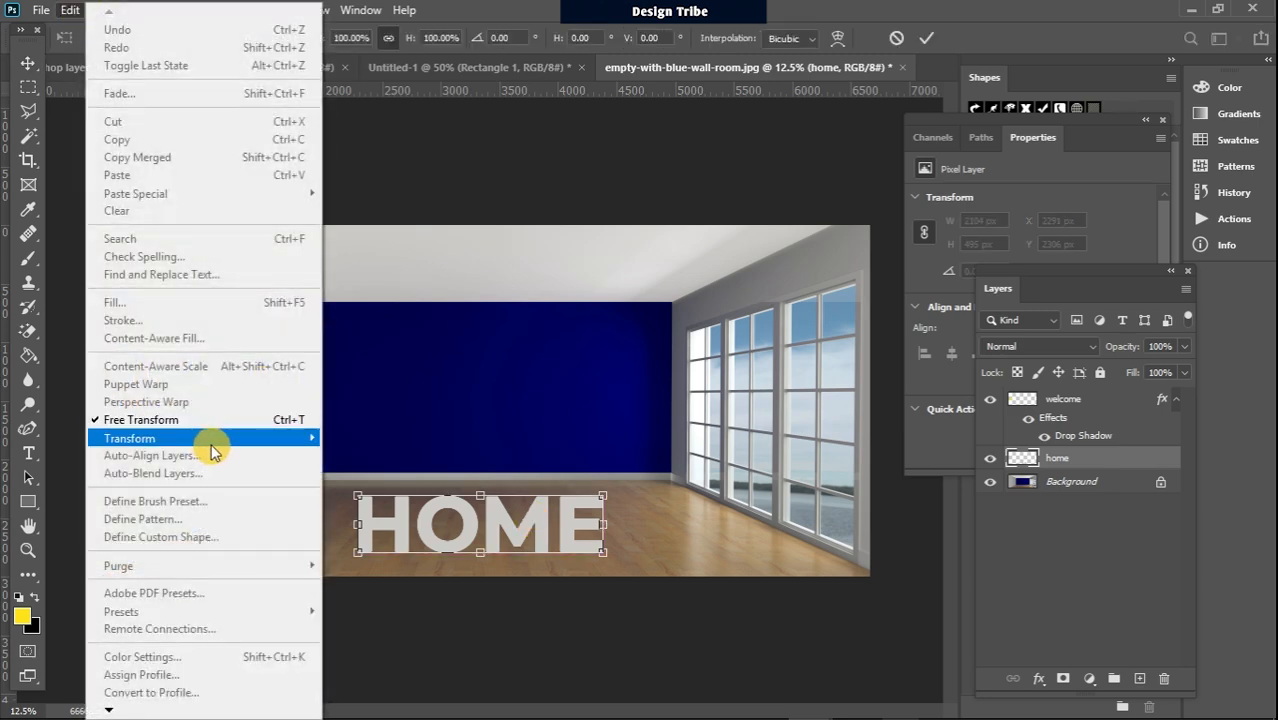
{"action": "mouse_move", "coordinate": [214, 440]}
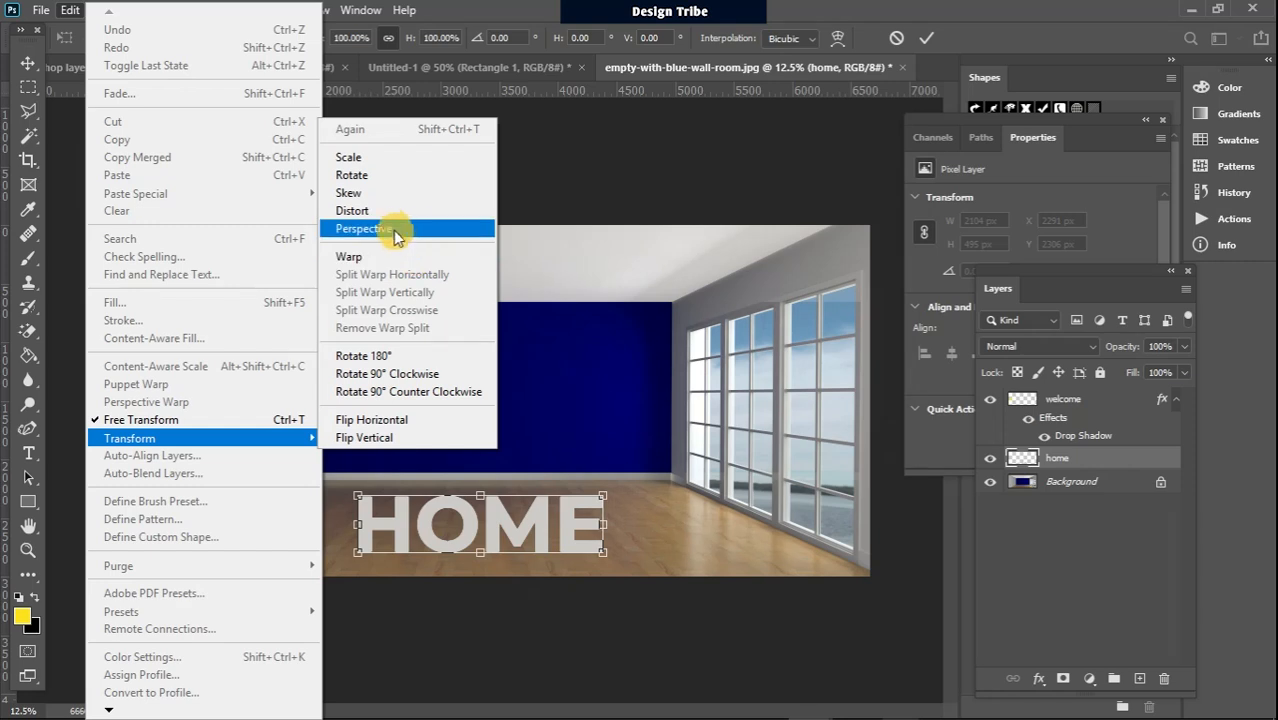
{"action": "left_click", "coordinate": [376, 256]}
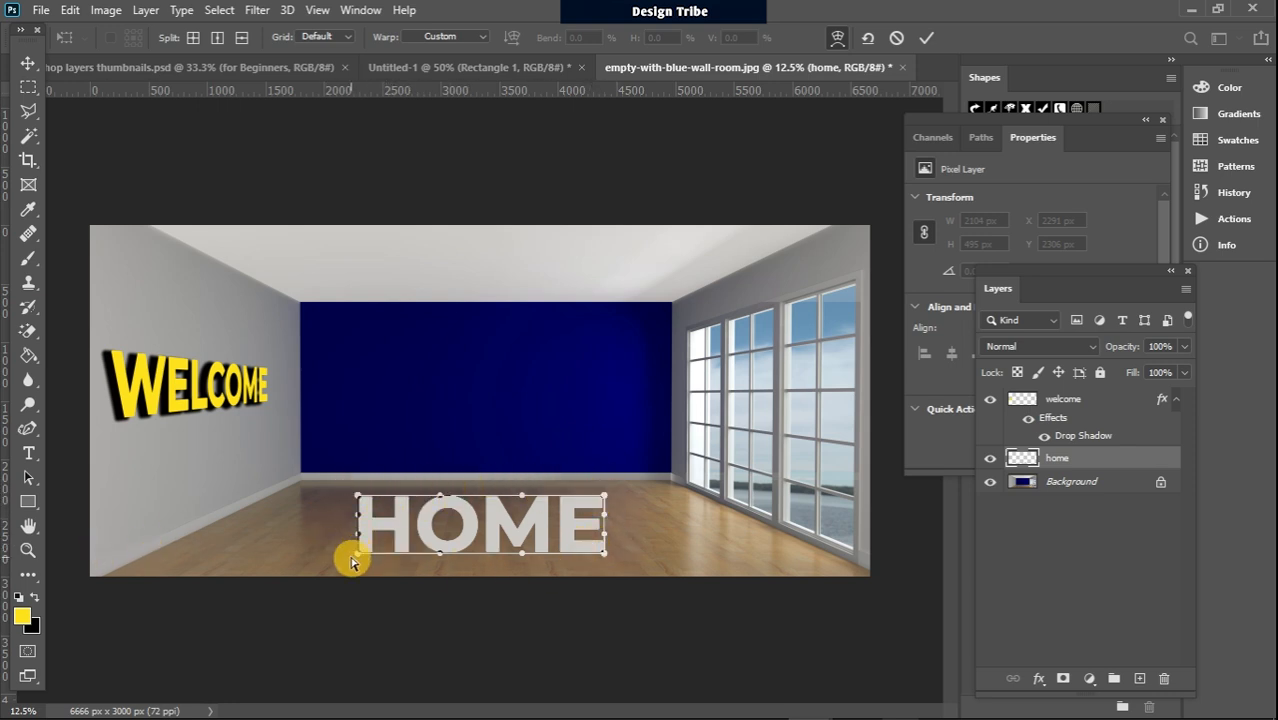
{"action": "left_click_drag", "start_coordinate": [356, 561], "coordinate": [329, 562]}
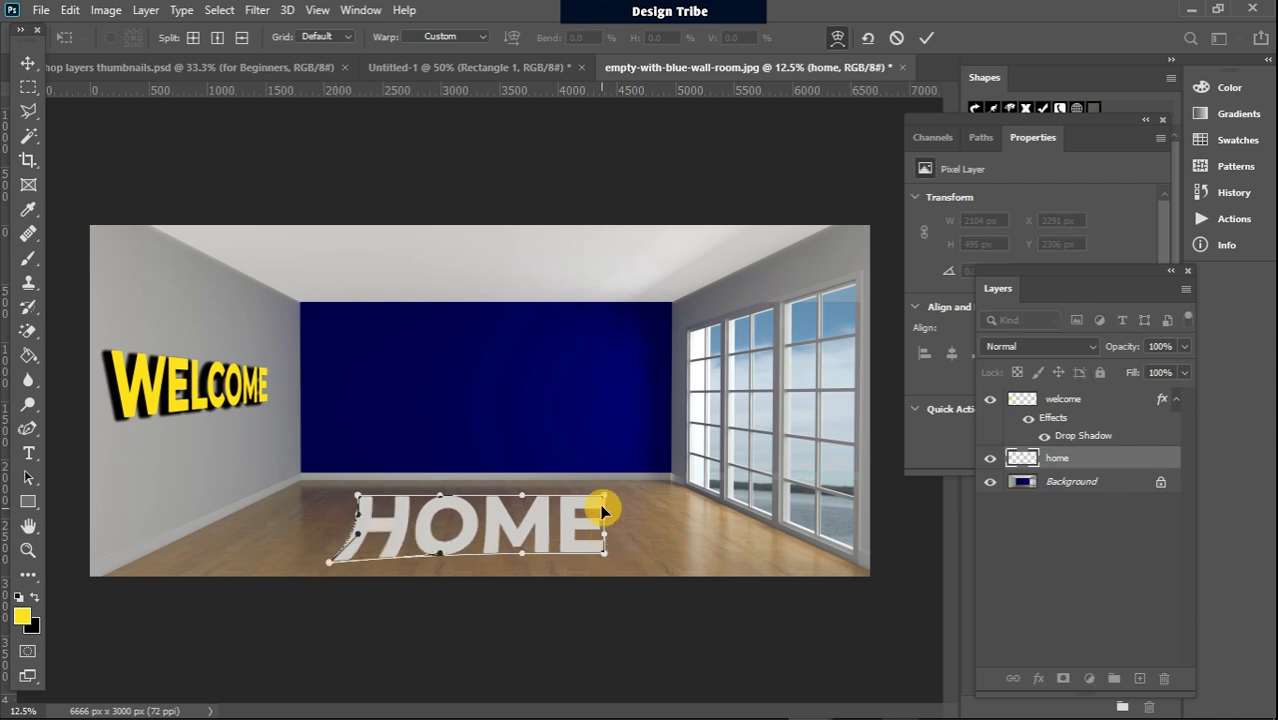
{"action": "left_click_drag", "start_coordinate": [605, 497], "coordinate": [607, 495]}
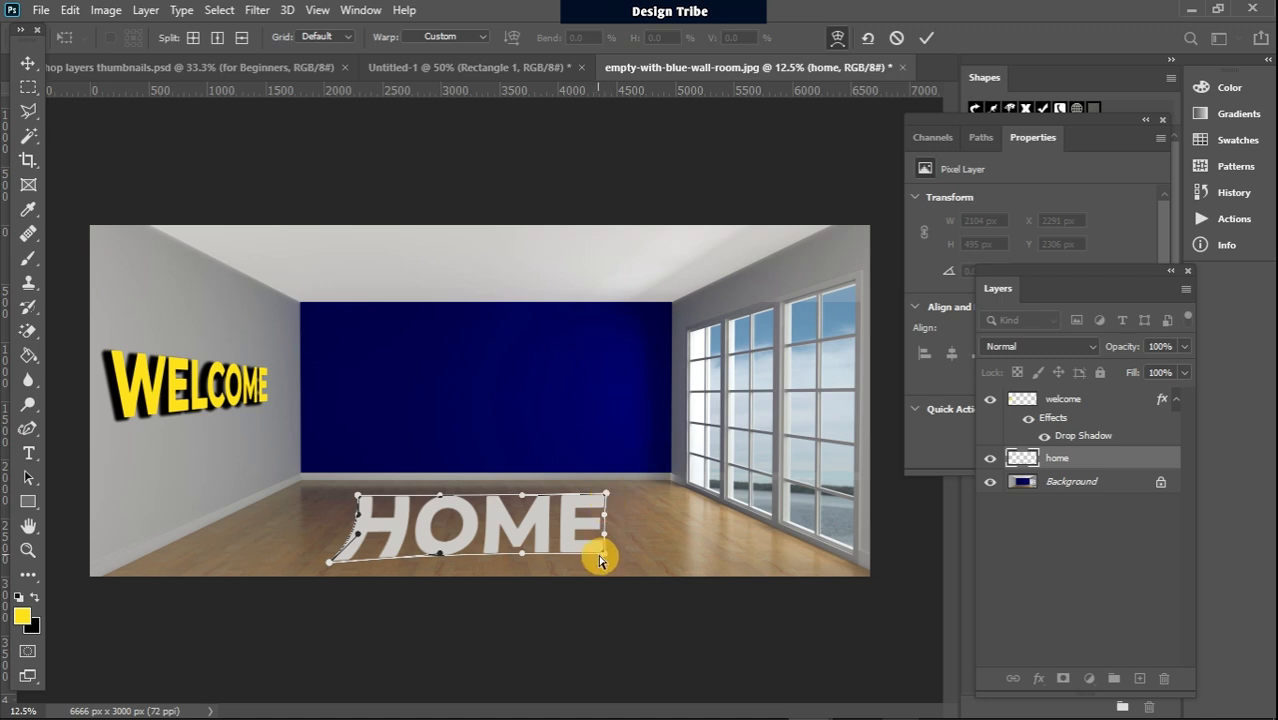
{"action": "left_click_drag", "start_coordinate": [604, 553], "coordinate": [617, 562]}
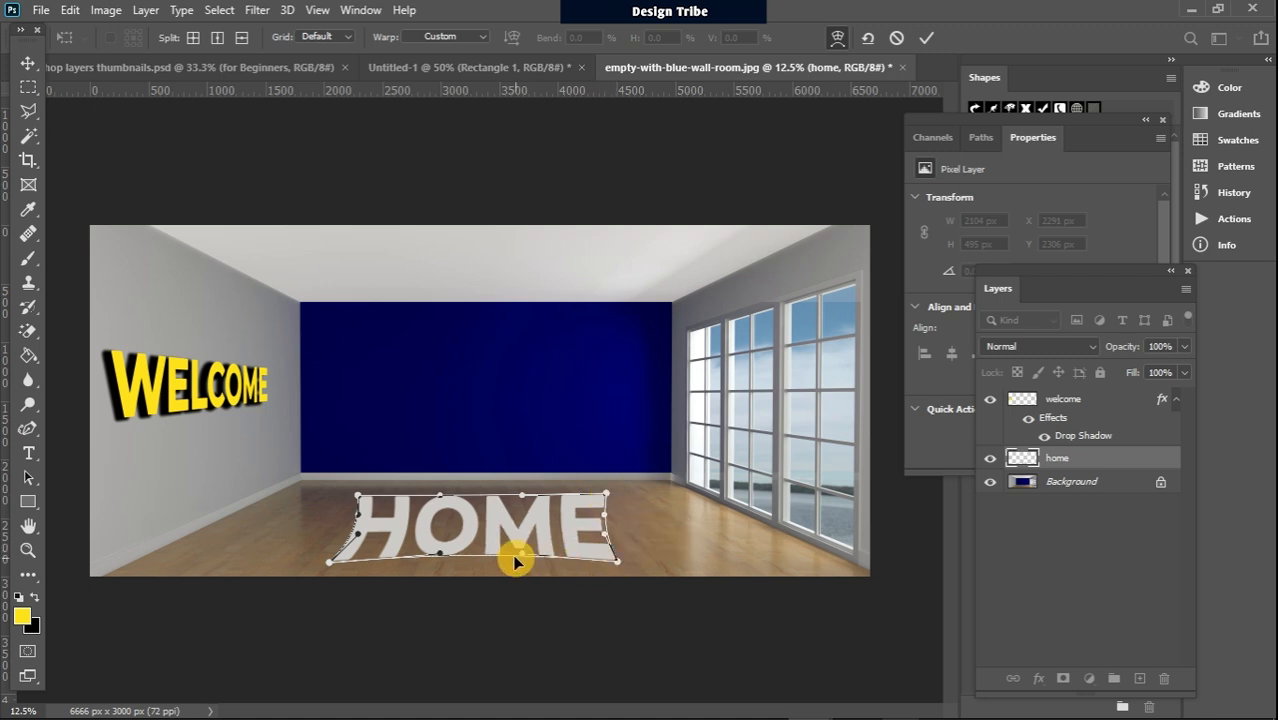
Step: Bend the upper and lower edges of the HOME warp with their curve handles so the letters look wavy
{"action": "left_click_drag", "start_coordinate": [521, 568], "coordinate": [522, 573]}
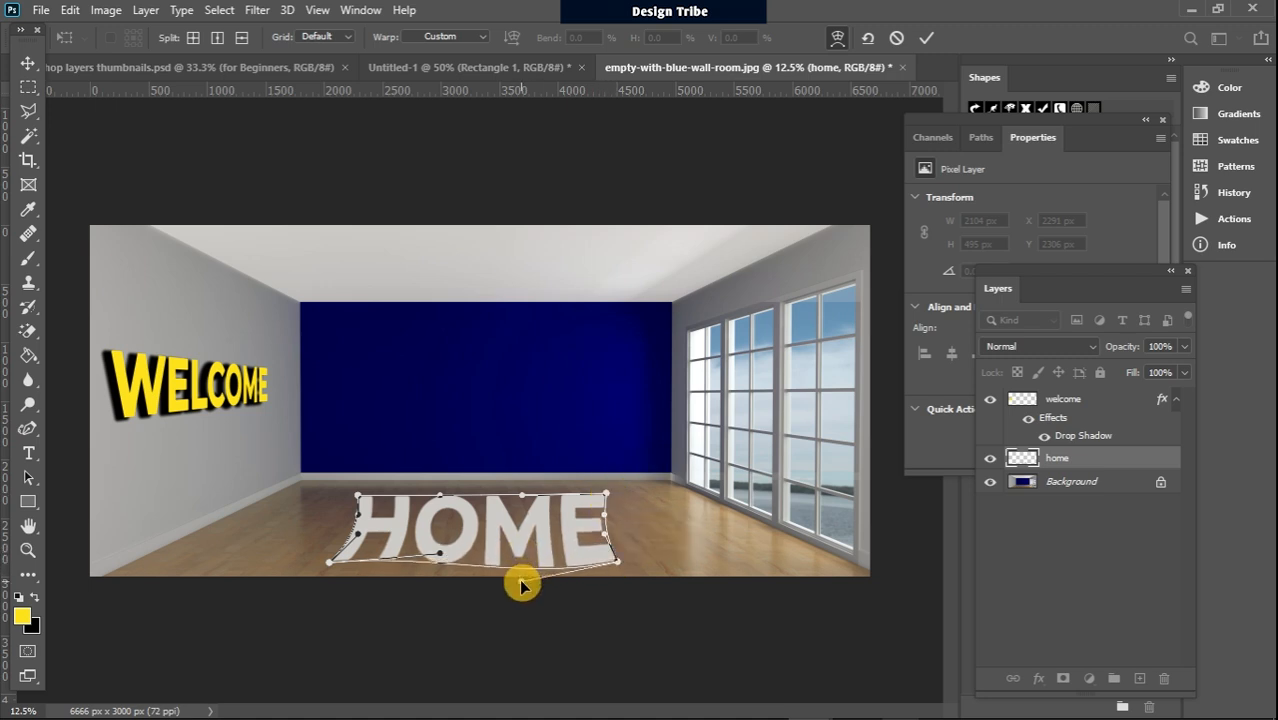
{"action": "left_click_drag", "start_coordinate": [437, 557], "coordinate": [408, 526]}
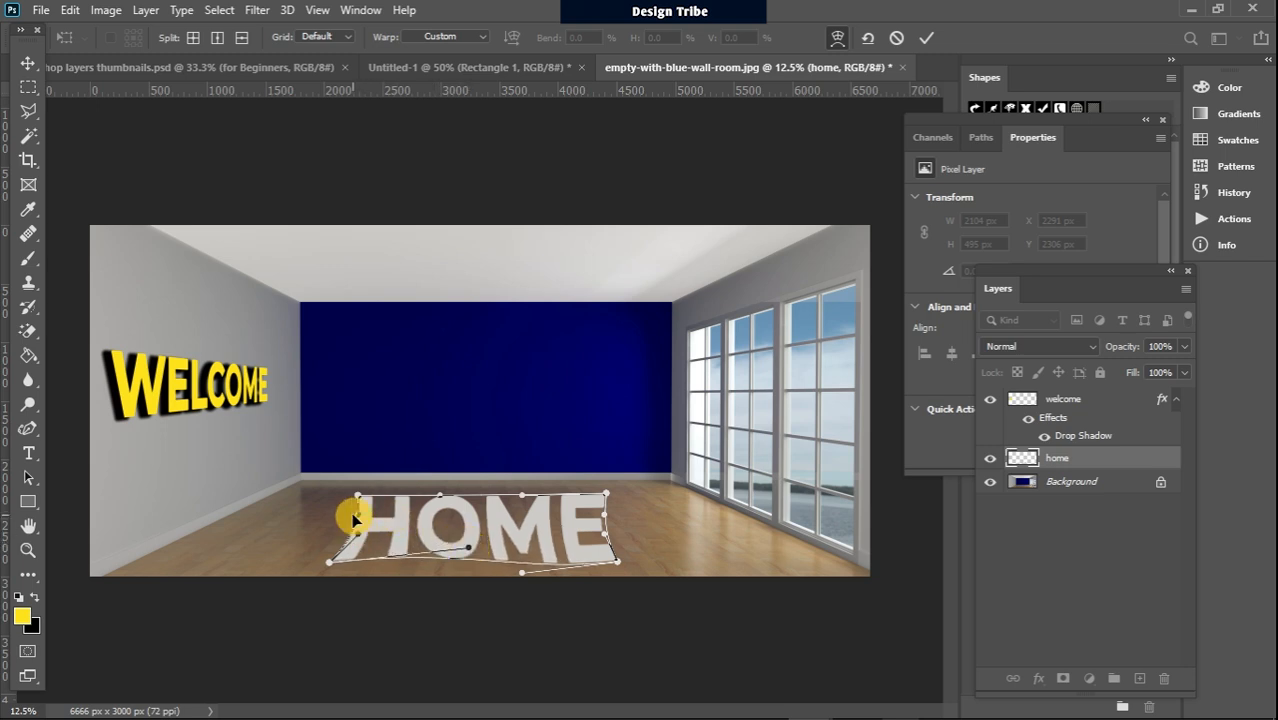
{"action": "left_click_drag", "start_coordinate": [432, 468], "coordinate": [383, 518]}
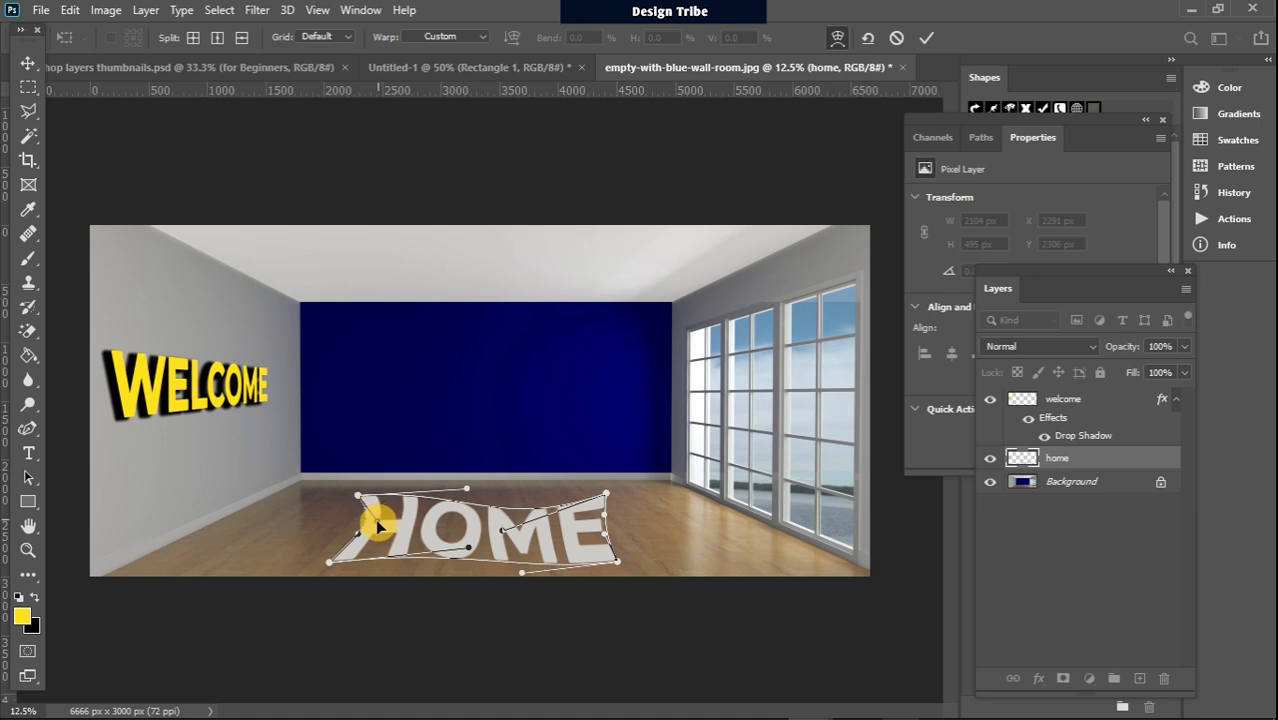
Step: Apply the warp and move the HOME lettering back onto the blue wall at about X 1983 px, Y 1143 px
{"action": "left_click", "coordinate": [28, 63]}
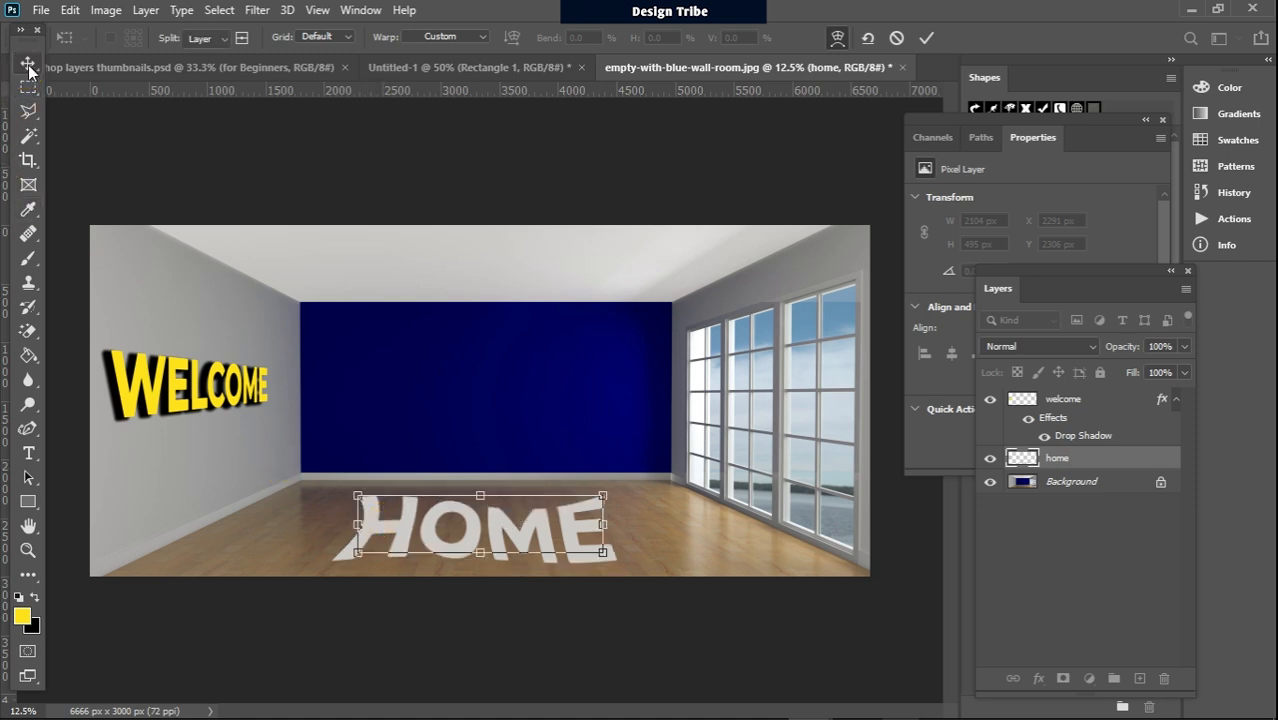
{"action": "left_click_drag", "start_coordinate": [499, 527], "coordinate": [419, 412]}
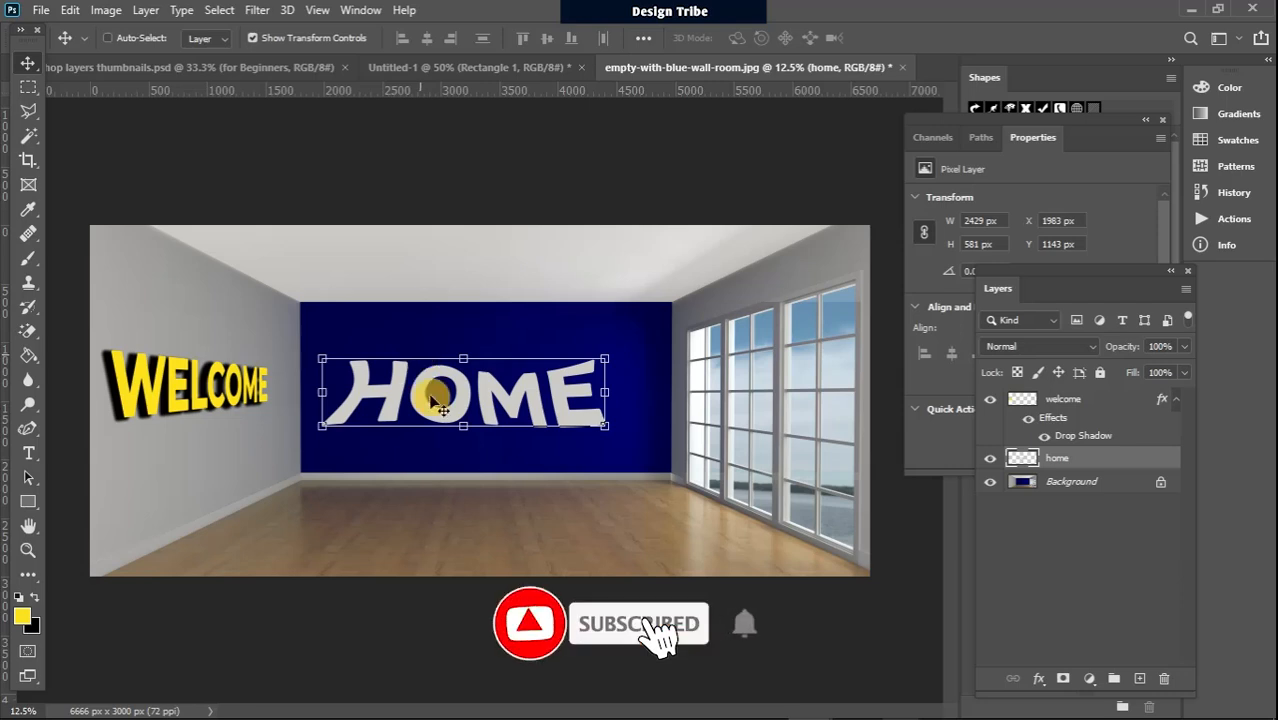
{"action": "mouse_move", "coordinate": [458, 405]}
{"action": "left_mouse_down"}
{"action": "mouse_move", "coordinate": [468, 384]}
{"action": "mouse_move", "coordinate": [466, 405]}
{"action": "left_mouse_up"}
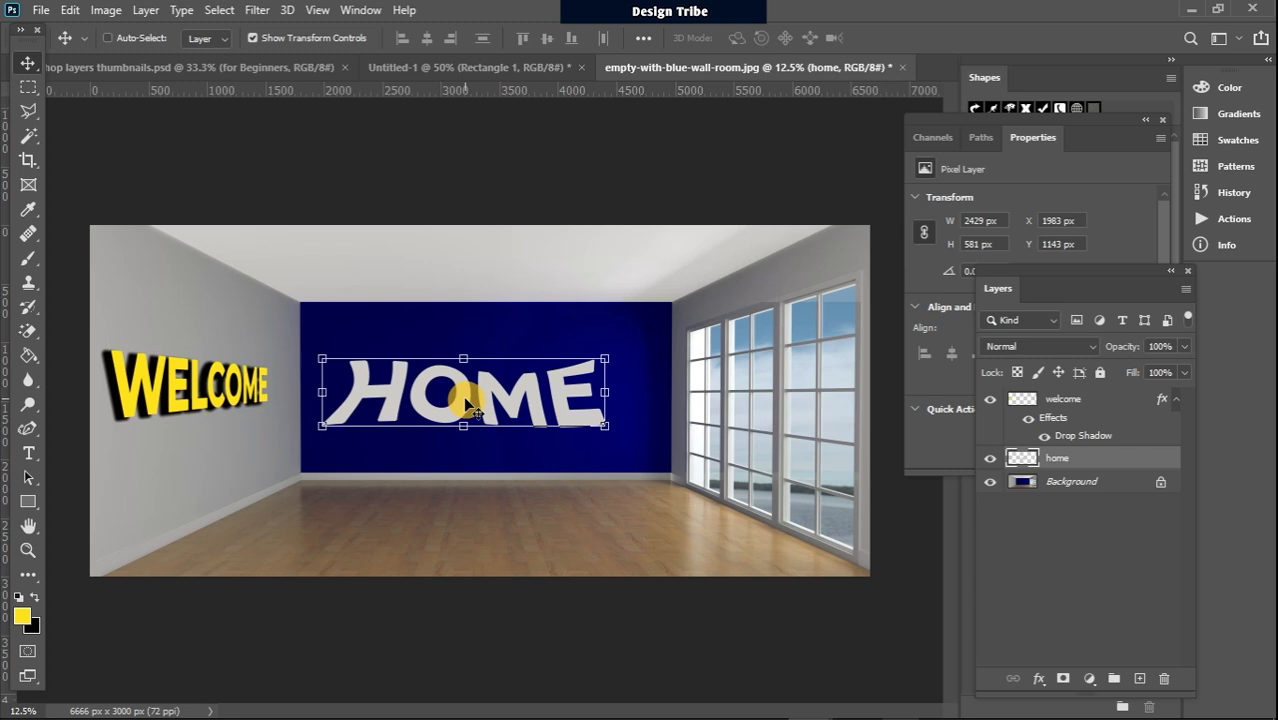
{"action": "mouse_move", "coordinate": [466, 398]}
{"action": "left_mouse_down"}
{"action": "mouse_move", "coordinate": [515, 390]}
{"action": "mouse_move", "coordinate": [468, 400]}
{"action": "left_mouse_up"}
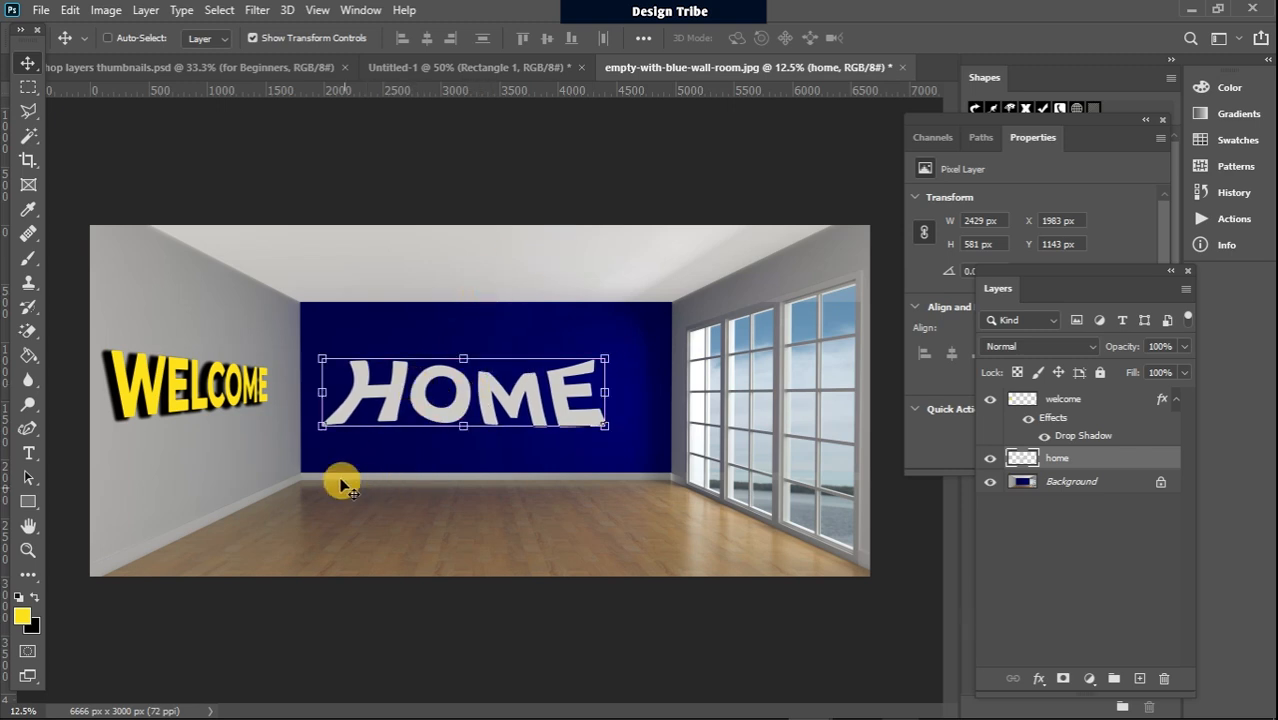